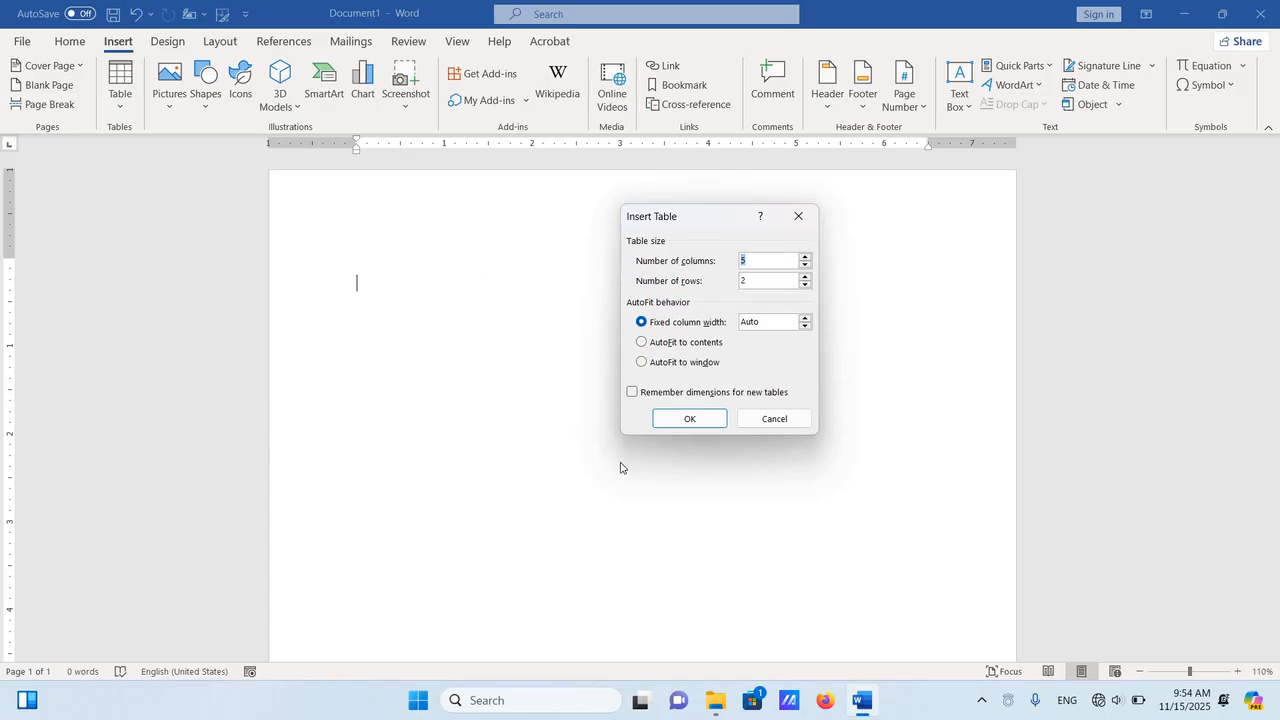
# Step: Insert a table with 5 columns and 6 rows
pyautogui.click(759, 263)
pyautogui.press('Tab')
pyautogui.write('6')
pyautogui.click(693, 421)
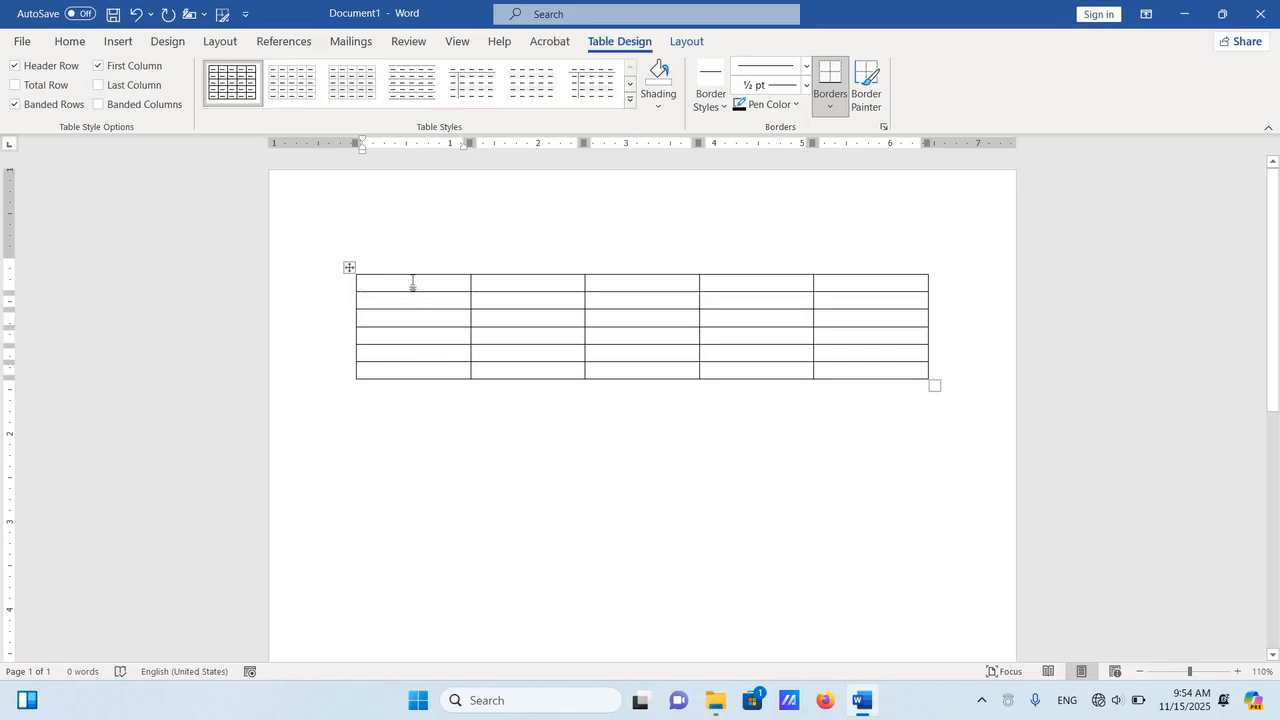
# Step: Fill the header row with No, Gender, Name and Class, leaving the third column's header blank
pyautogui.write('No')
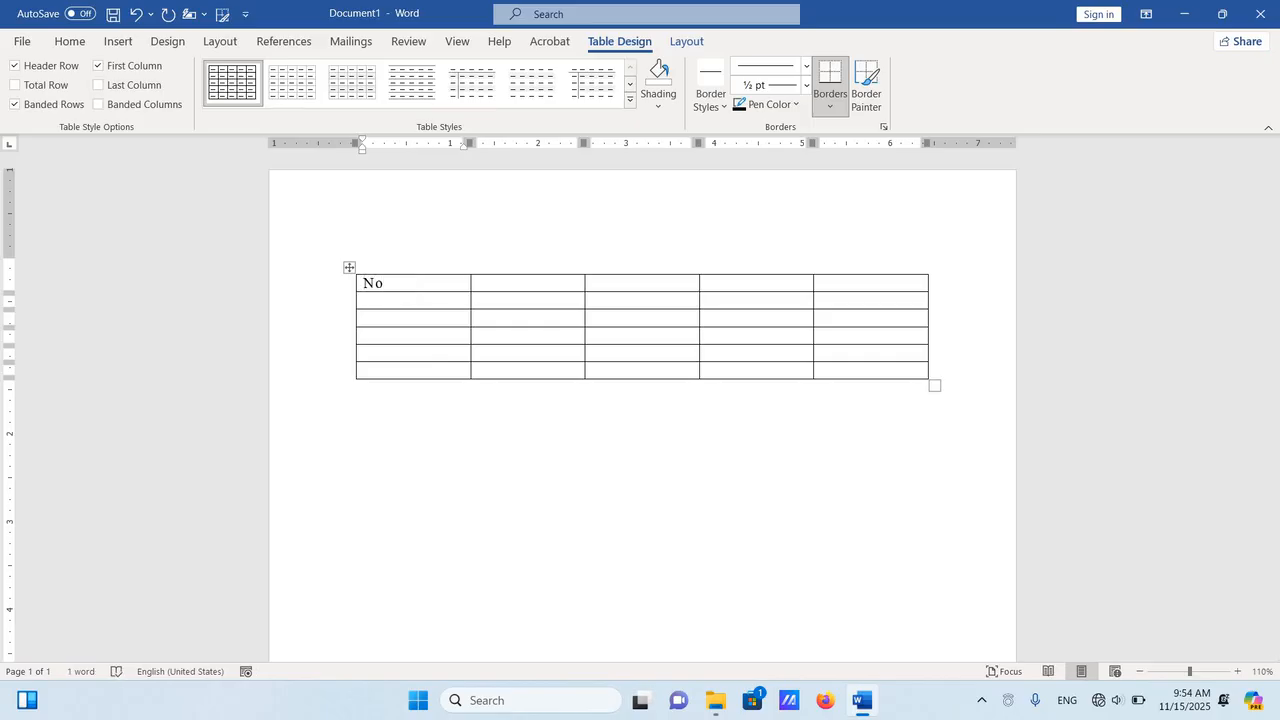
pyautogui.press('Tab')
pyautogui.write('Gender')
pyautogui.press('Tab')
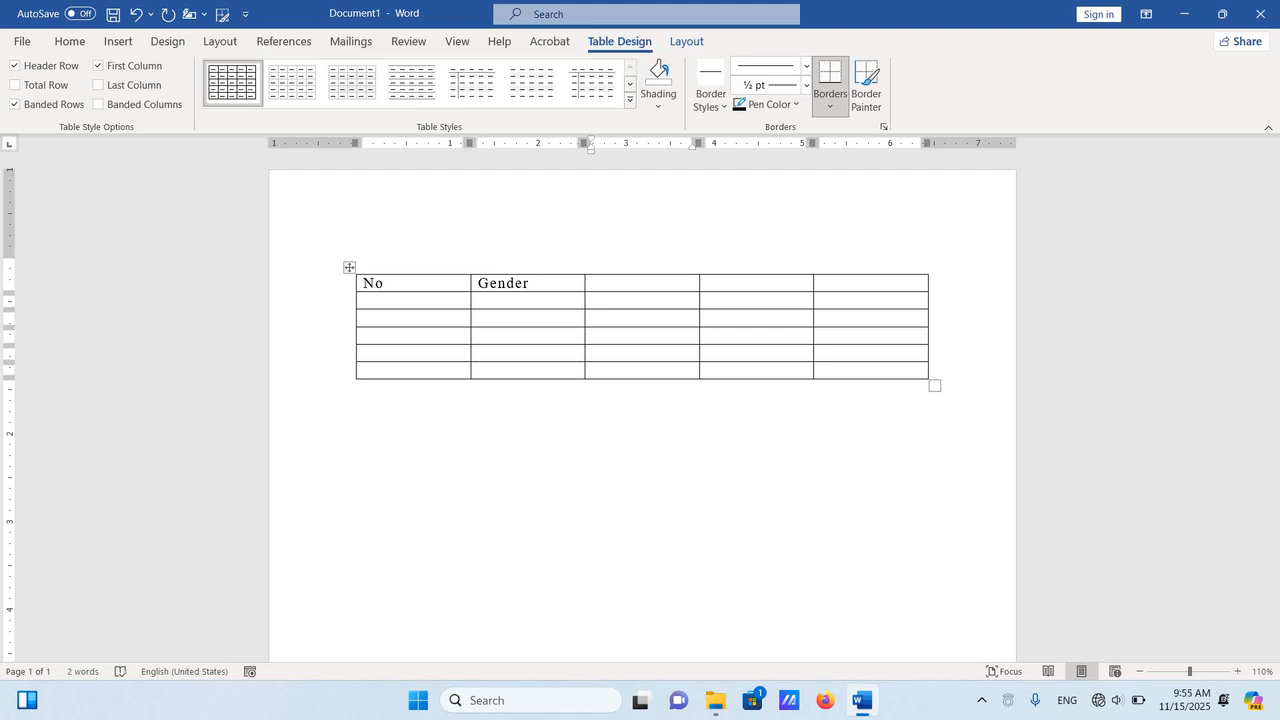
pyautogui.press('Tab')
pyautogui.write('Namaa')
pyautogui.press('BackSpace')
pyautogui.press('BackSpace')
pyautogui.write('e')
pyautogui.press('Tab')
pyautogui.write('Class')
# Step: Enter M under Gender and FM in the adjacent blank-header column of the second row
pyautogui.click(496, 299)
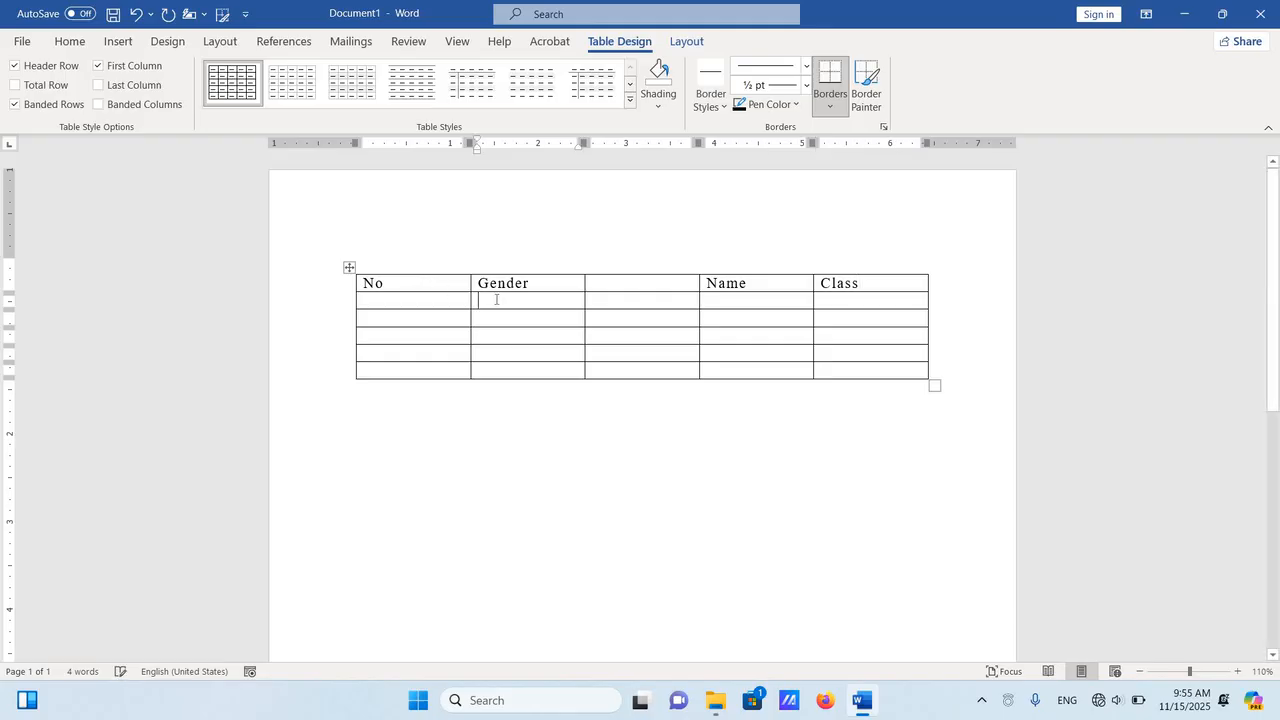
pyautogui.write('M')
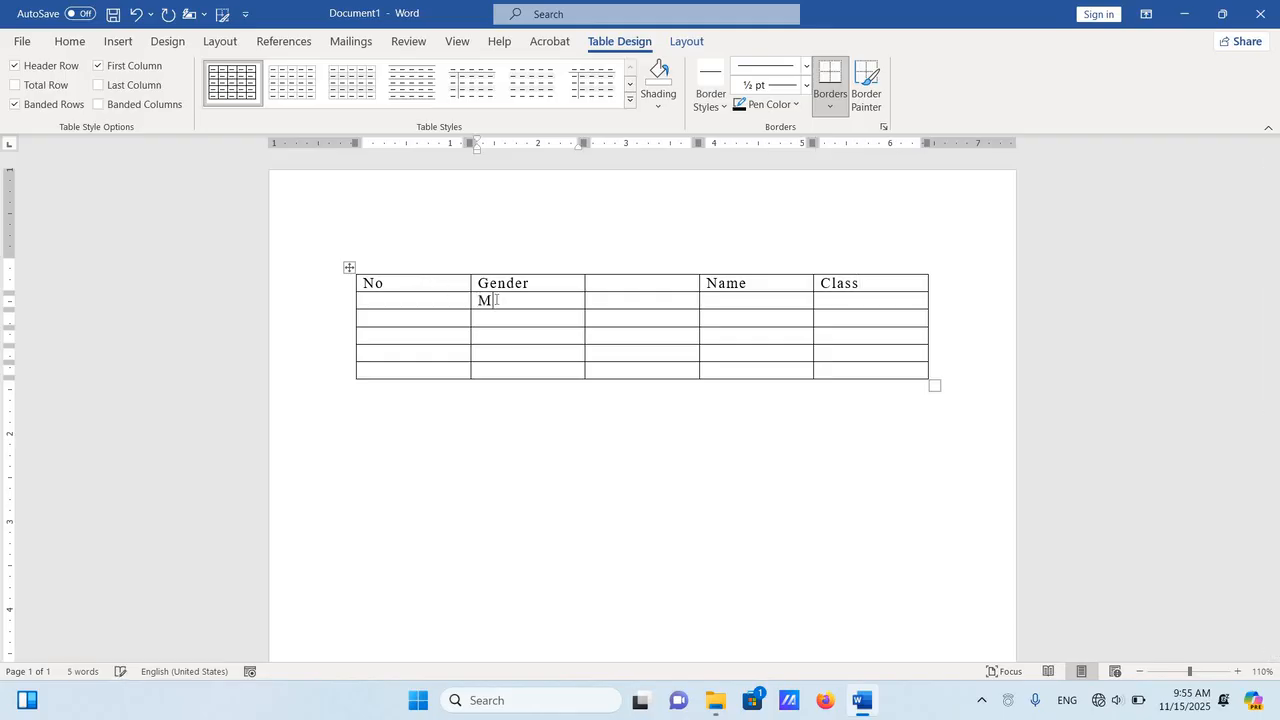
pyautogui.press('Tab')
pyautogui.write('FM')
# Step: Number the third to fifth rows 1, 2 and 3 in the No column
pyautogui.click(430, 320)
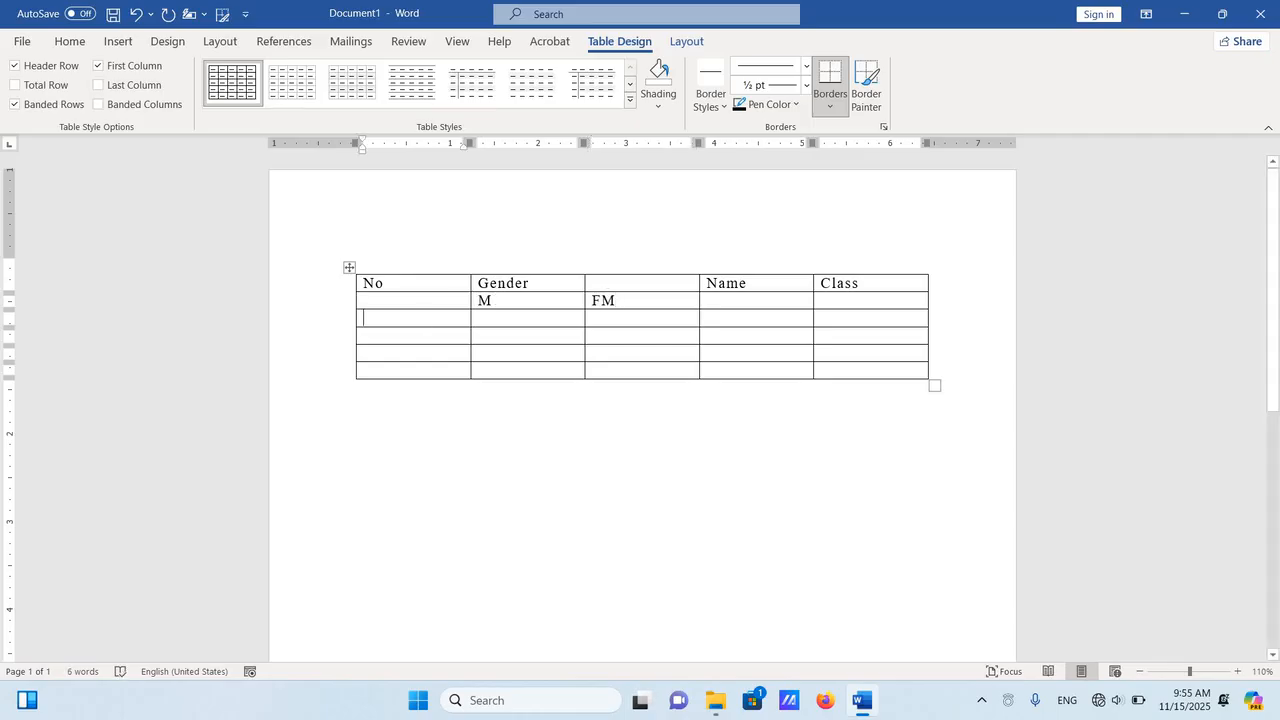
pyautogui.write('1')
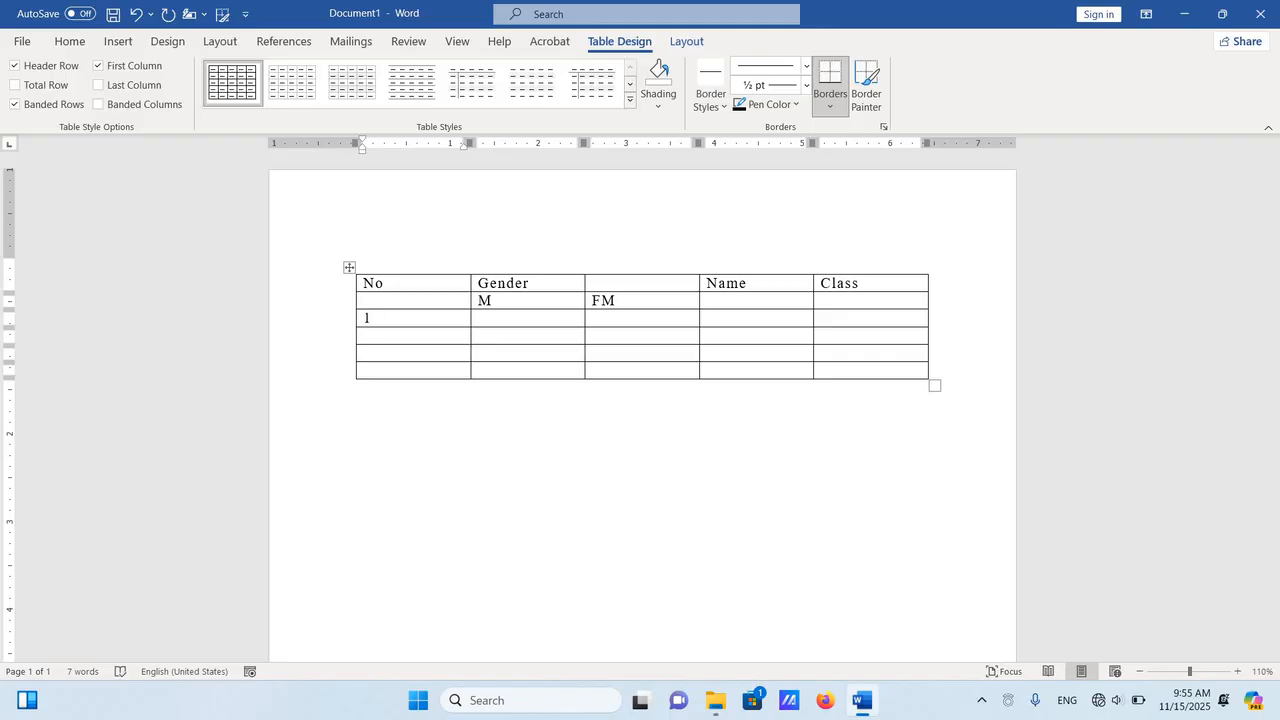
pyautogui.press('Down')
pyautogui.write('2')
pyautogui.press('Down')
pyautogui.write('3')
# Step: Enter M in the M column and a person's name in the Name column for entries 1 and 2
pyautogui.click(546, 319)
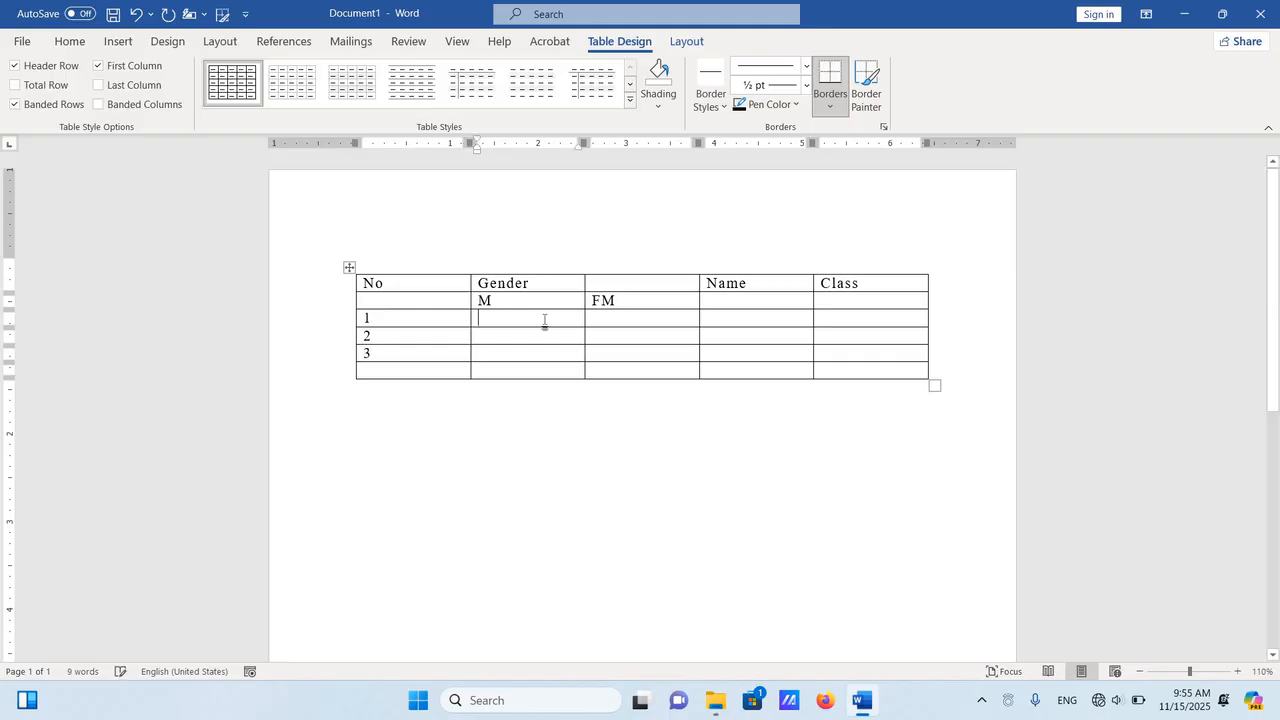
pyautogui.write('M')
pyautogui.press('Tab')
pyautogui.press('Tab')
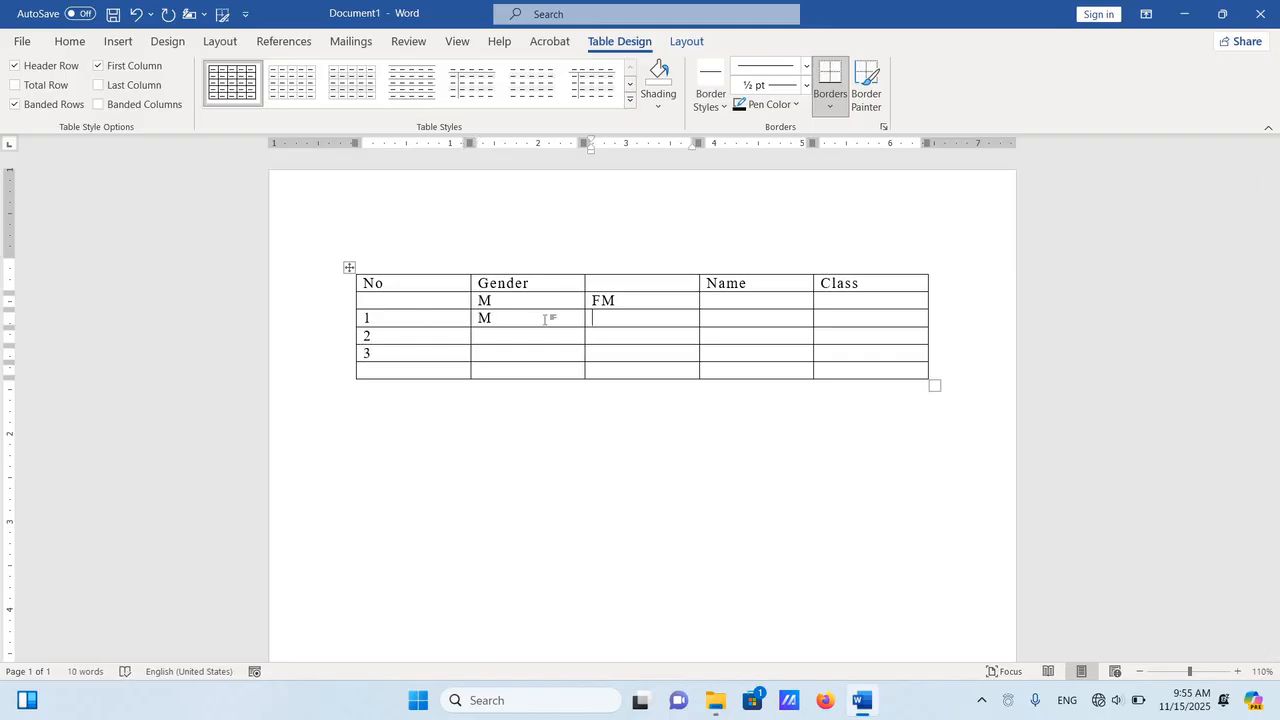
pyautogui.write('Mg')
pyautogui.click(522, 336)
pyautogui.write('M')
pyautogui.press('Tab')
pyautogui.press('Tab')
pyautogui.write('Aung')
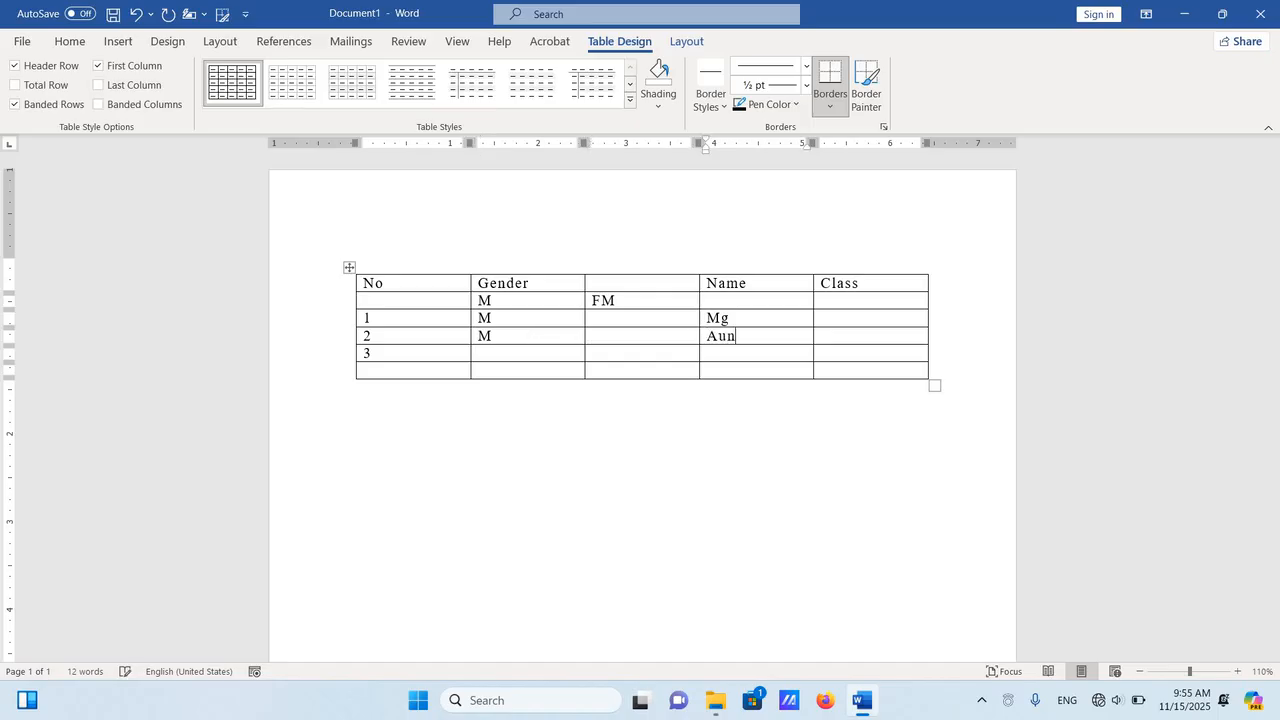
# Step: Enter FM in the FM column and the person's name in the Name column for entry 3
pyautogui.click(614, 352)
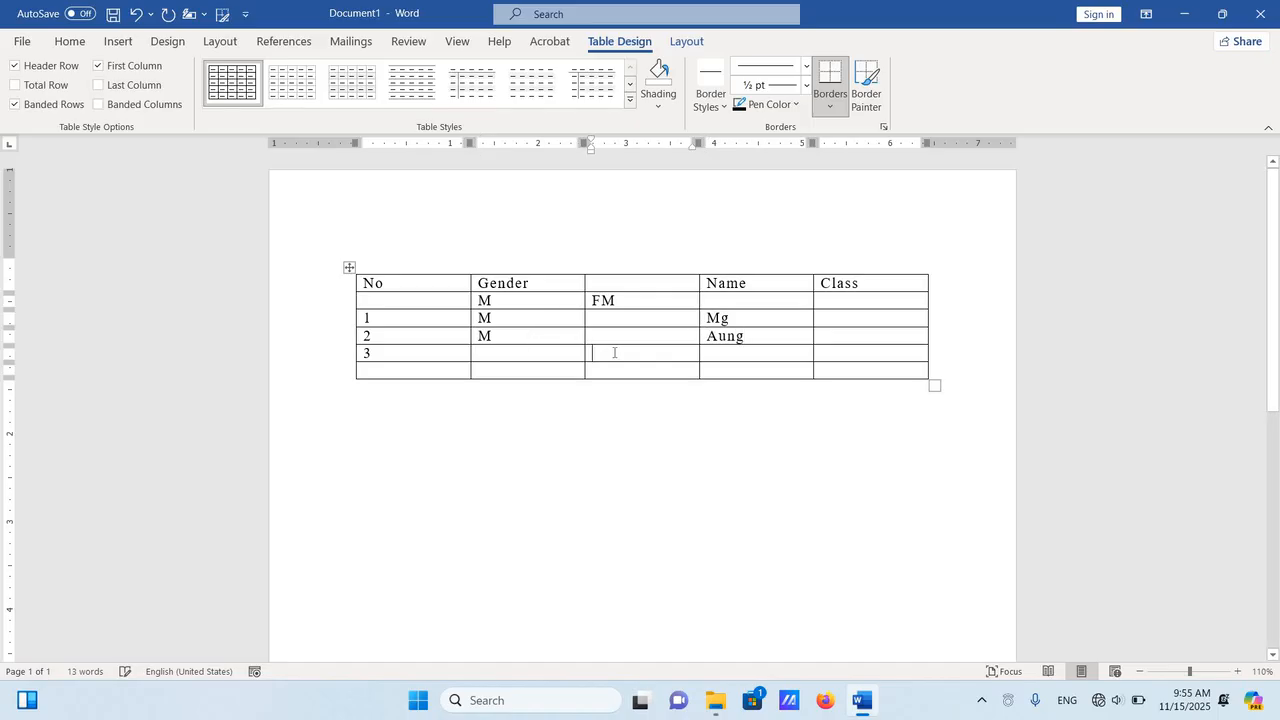
pyautogui.write('FM')
pyautogui.press('Tab')
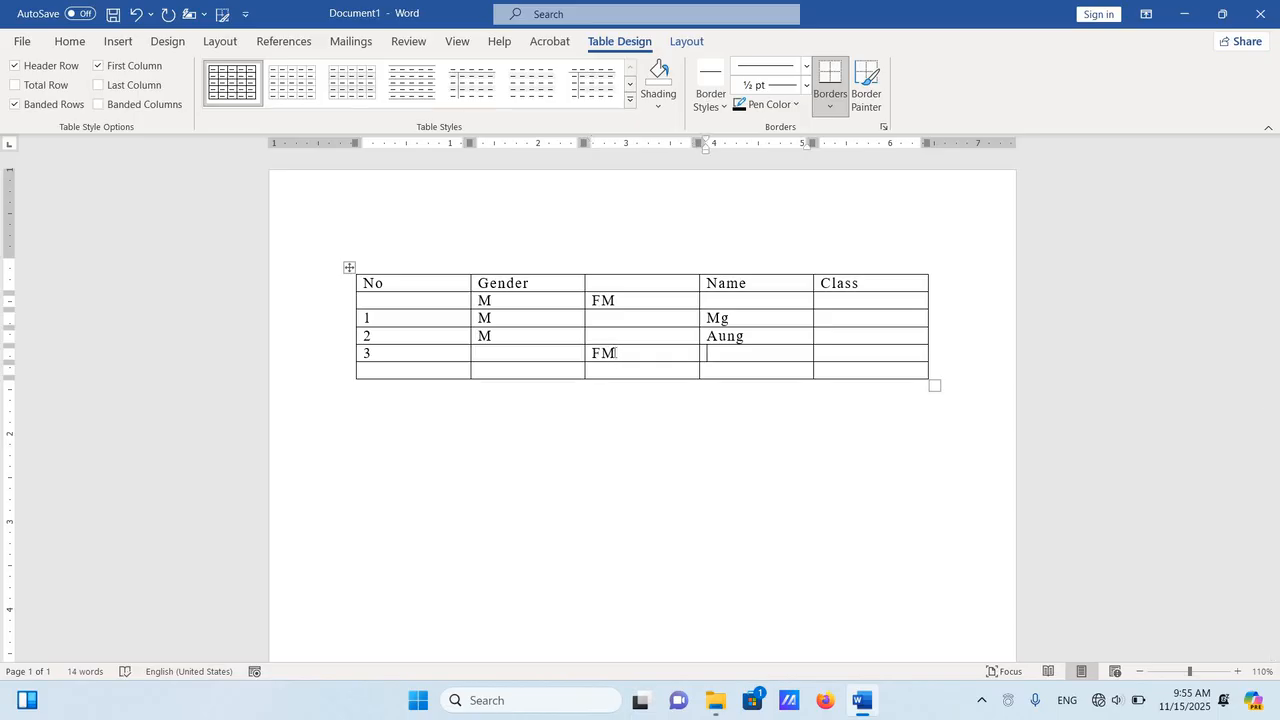
pyautogui.write('Ma')
pyautogui.click(722, 414)
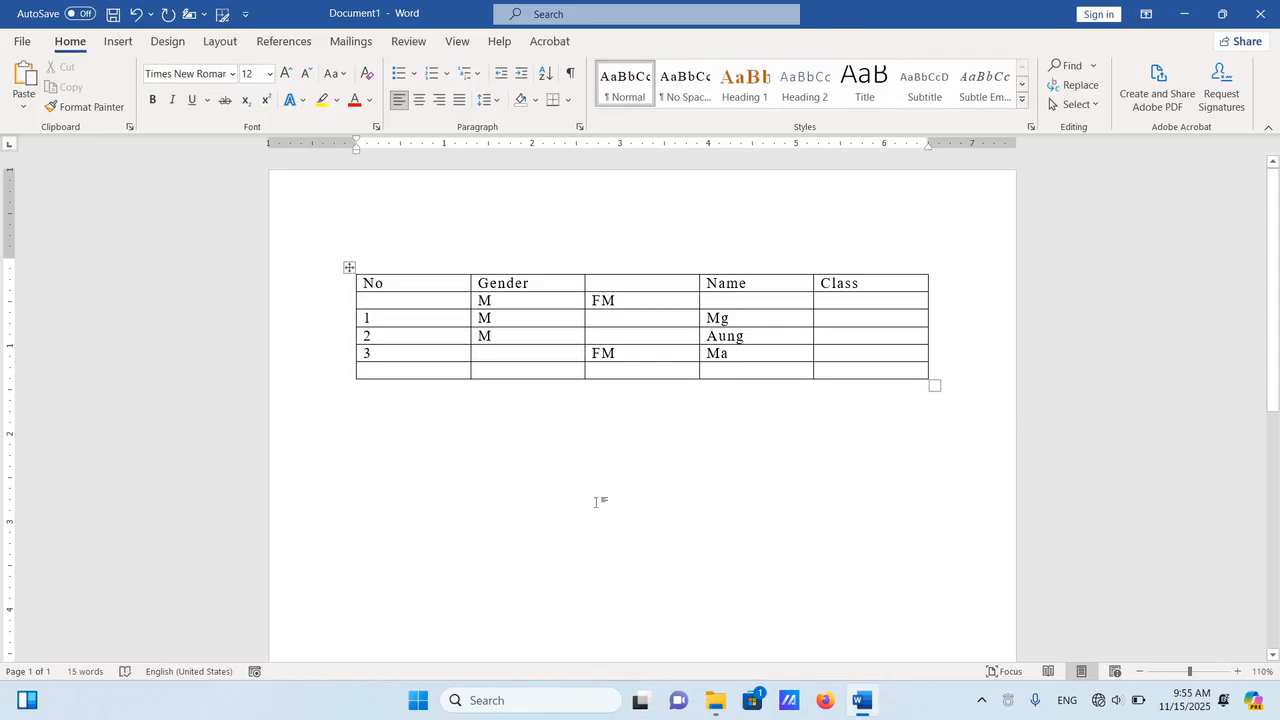
# Step: Insert an empty row directly below the row numbered 1
pyautogui.scroll(-1, 587, 490)
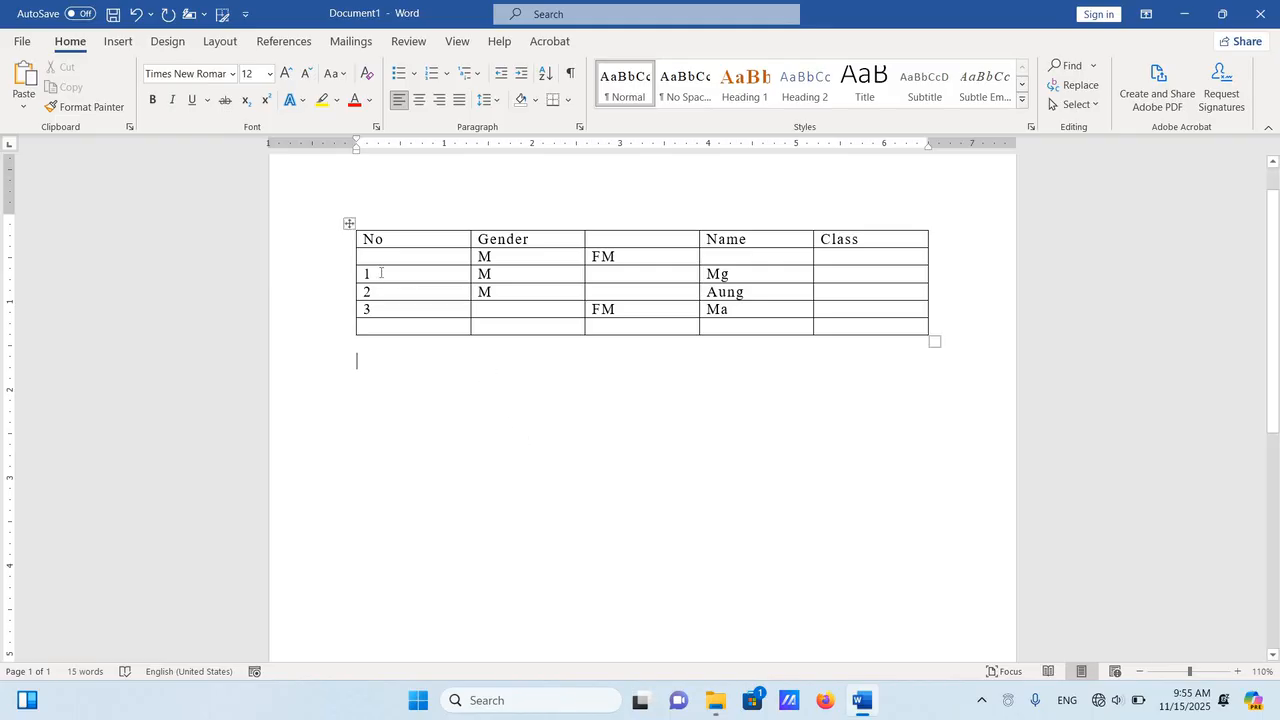
pyautogui.click(381, 272)
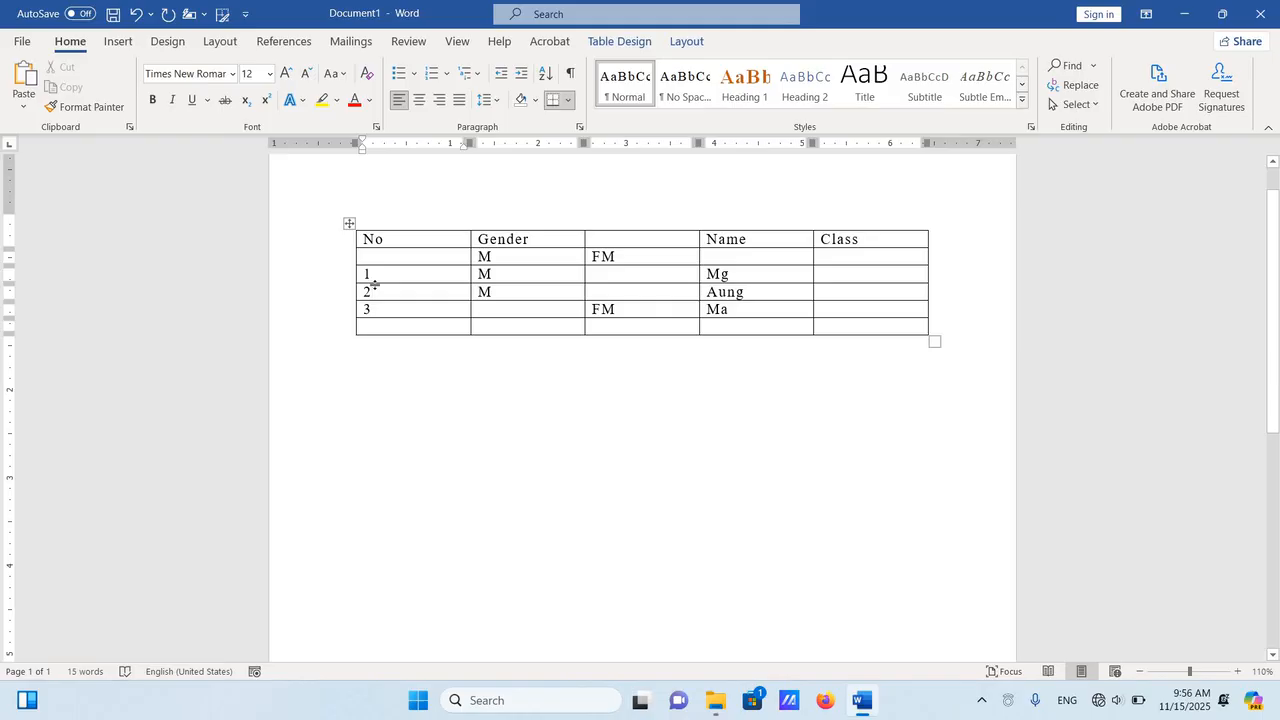
pyautogui.click(380, 290)
pyautogui.click(382, 276)
pyautogui.rightClick(380, 276)
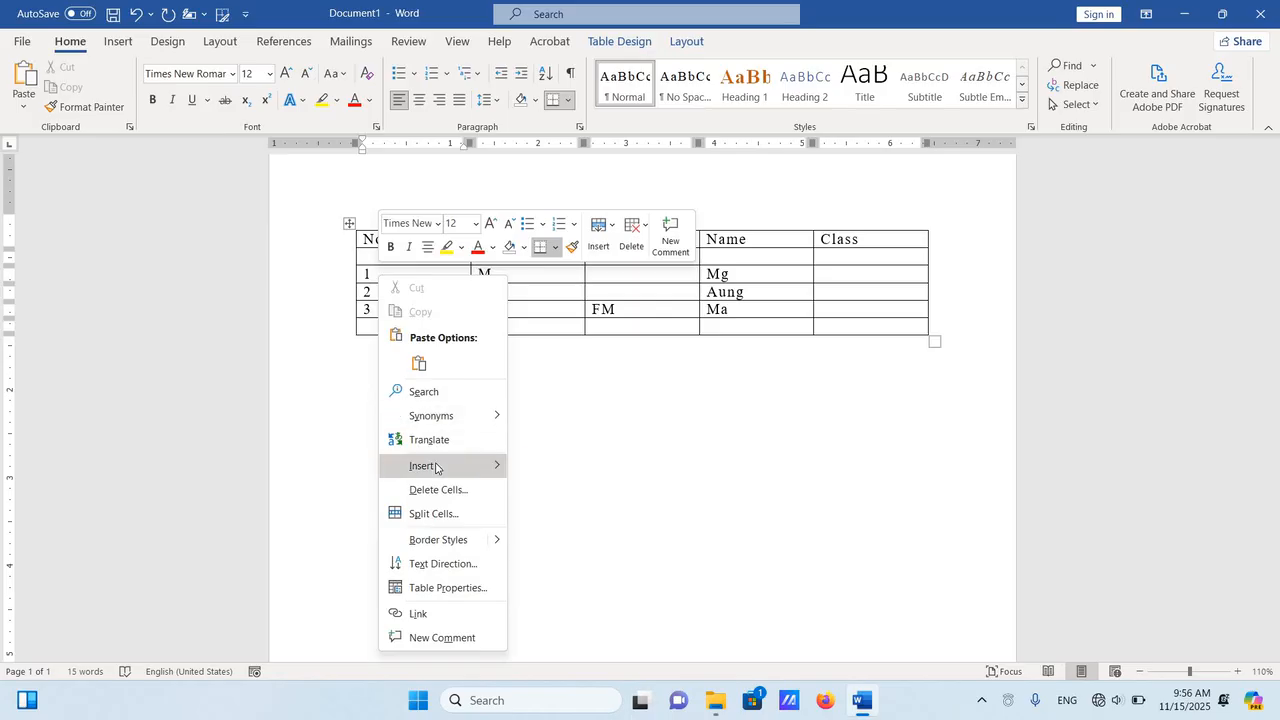
pyautogui.moveTo(438, 468)
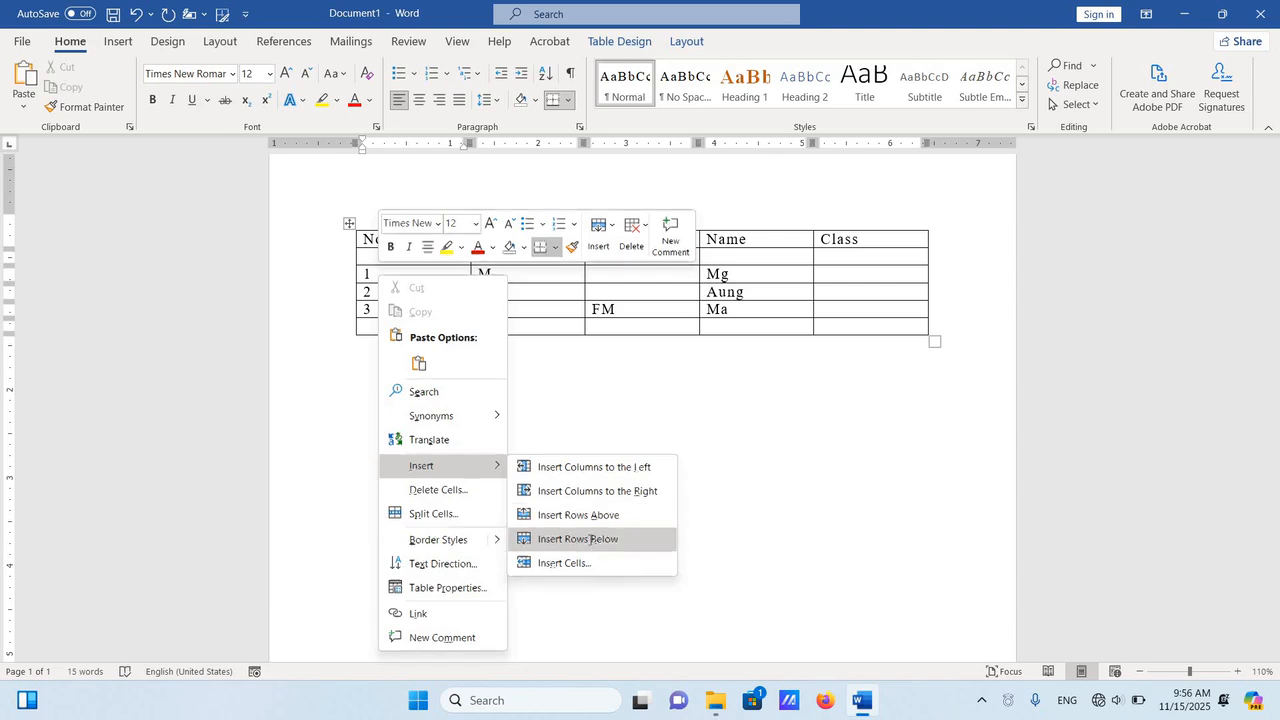
pyautogui.click(590, 541)
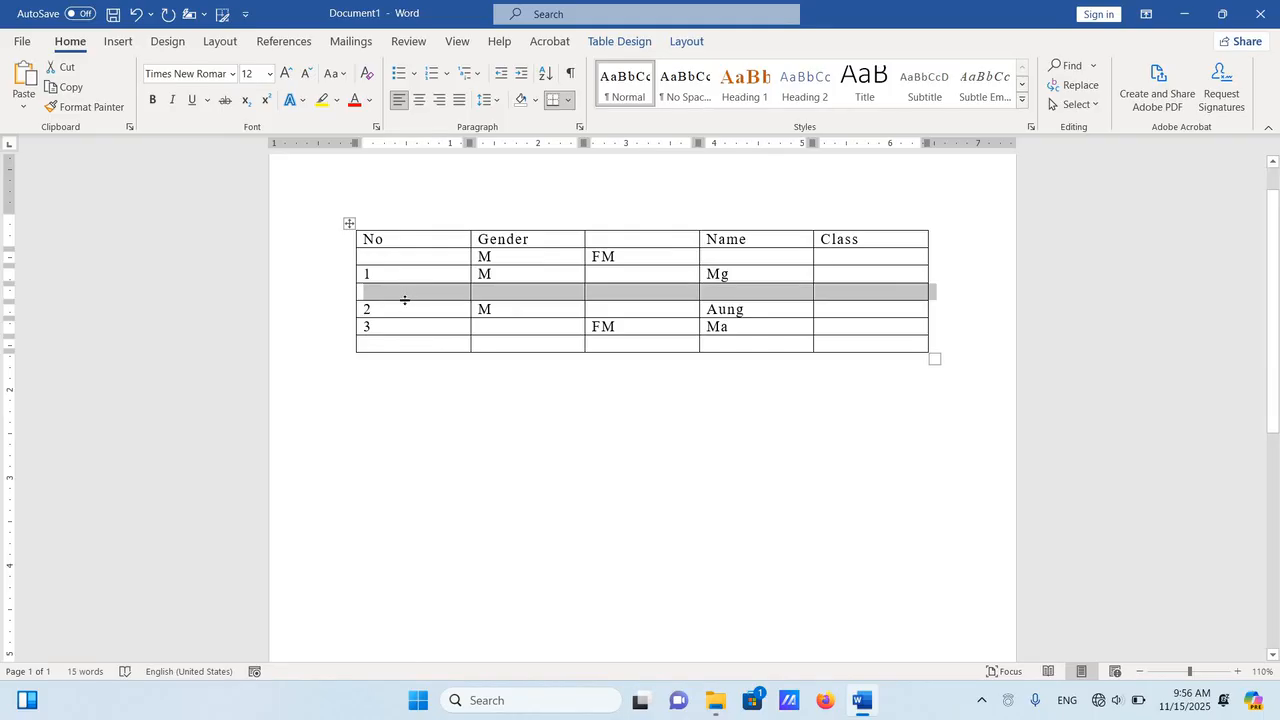
pyautogui.click(399, 310)
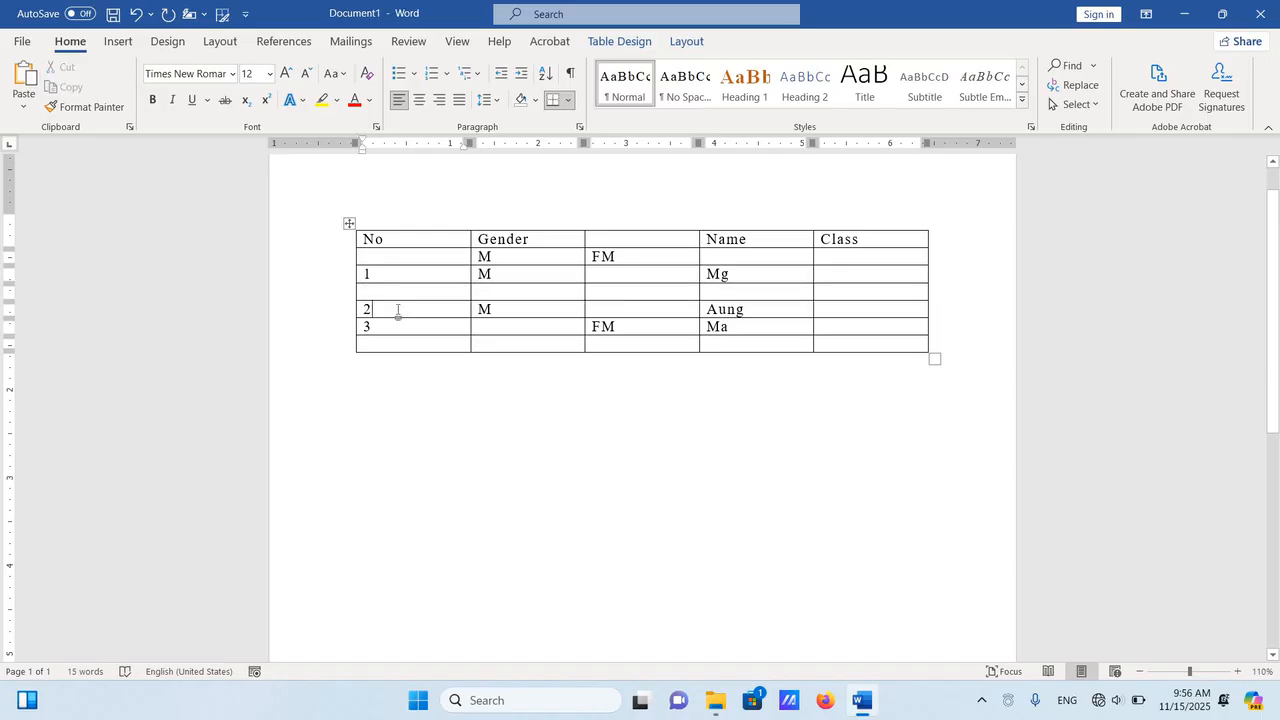
pyautogui.rightClick(398, 311)
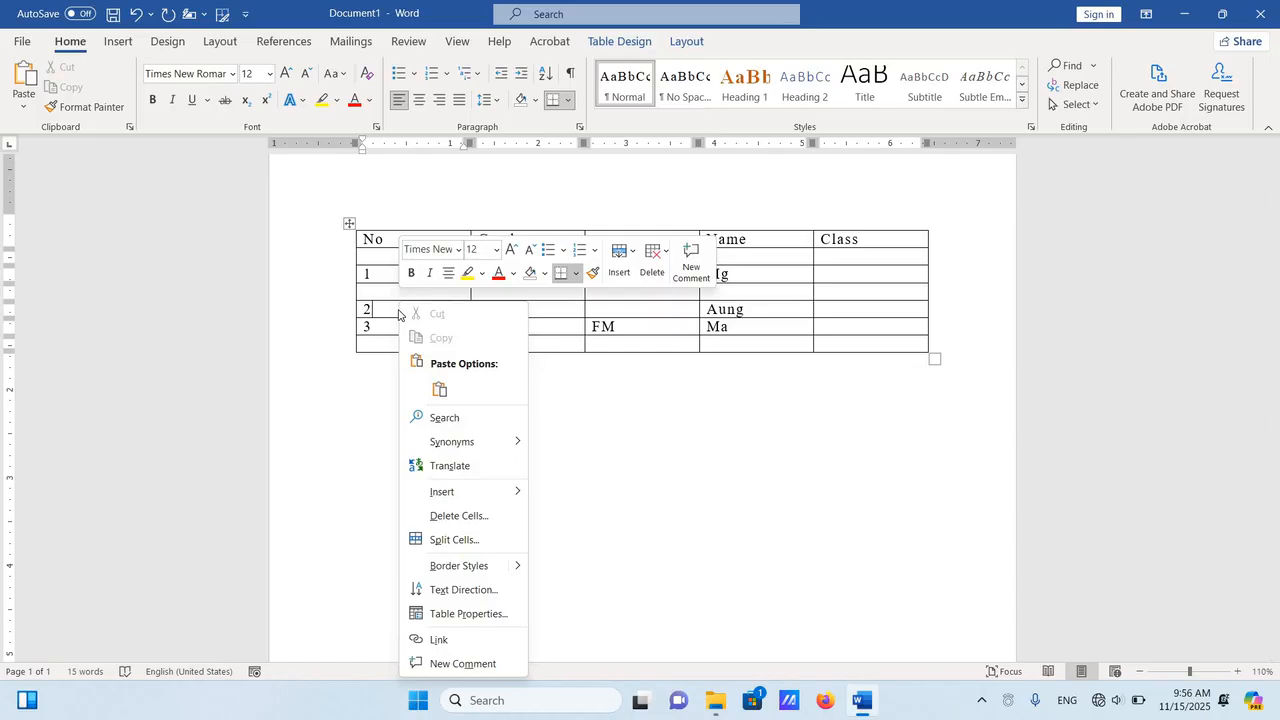
pyautogui.moveTo(480, 491)
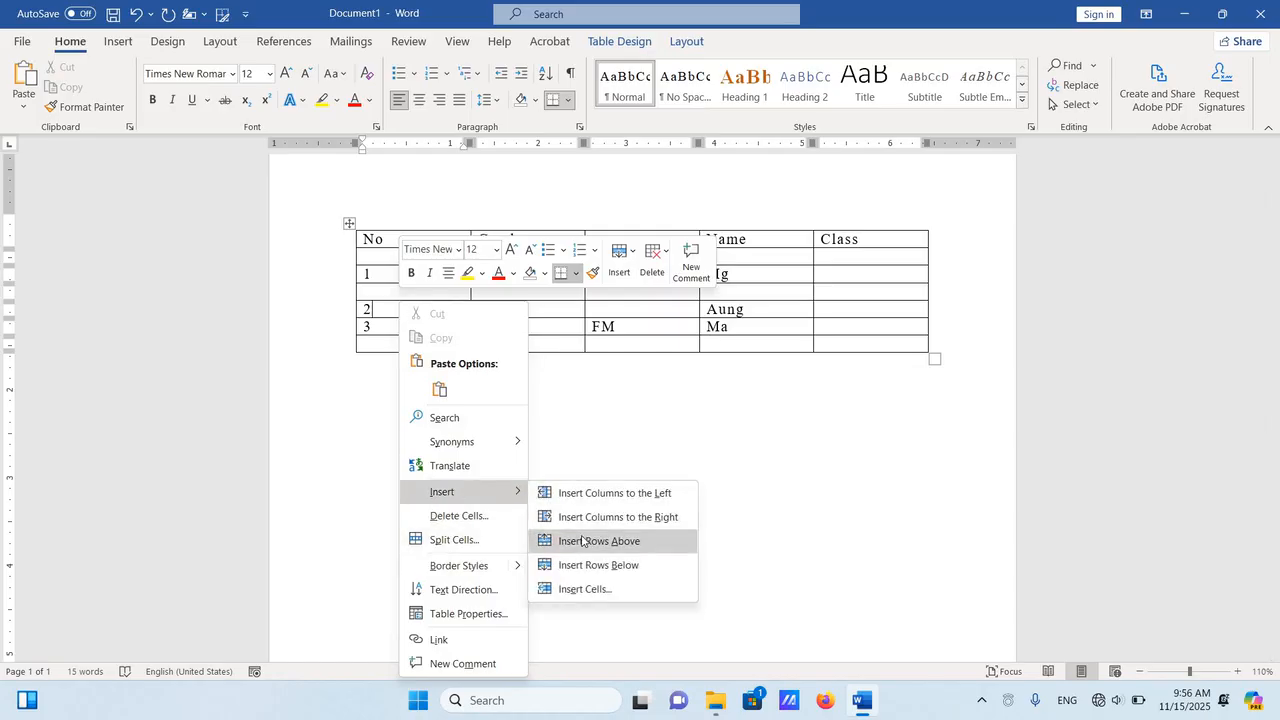
pyautogui.click(374, 307)
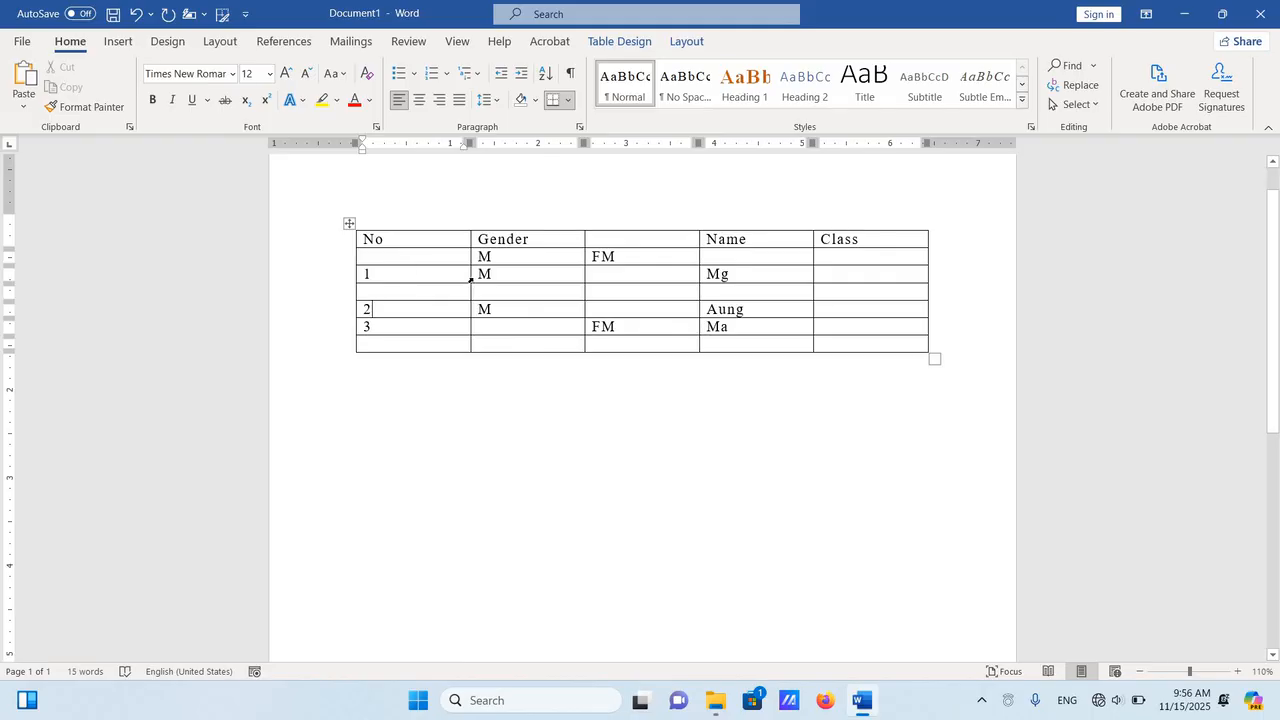
# Step: Insert an empty column to the left of the Gender column
pyautogui.click(535, 271)
pyautogui.rightClick(535, 272)
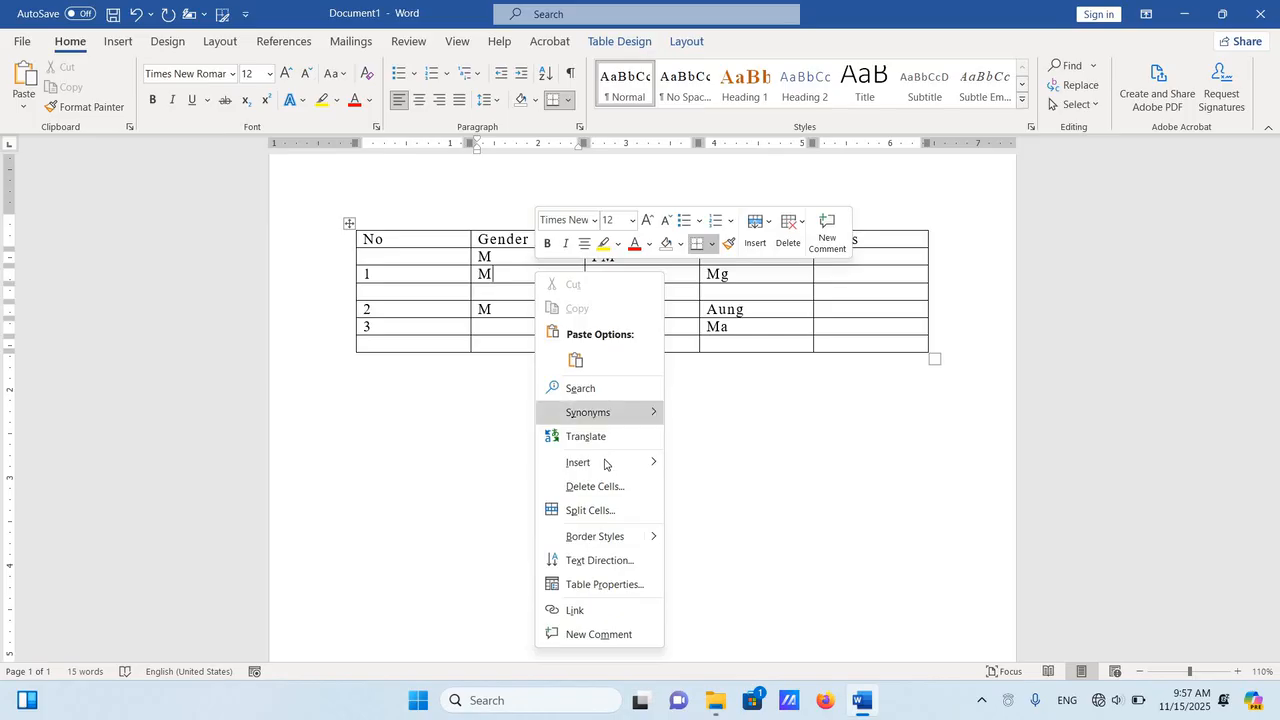
pyautogui.moveTo(652, 464)
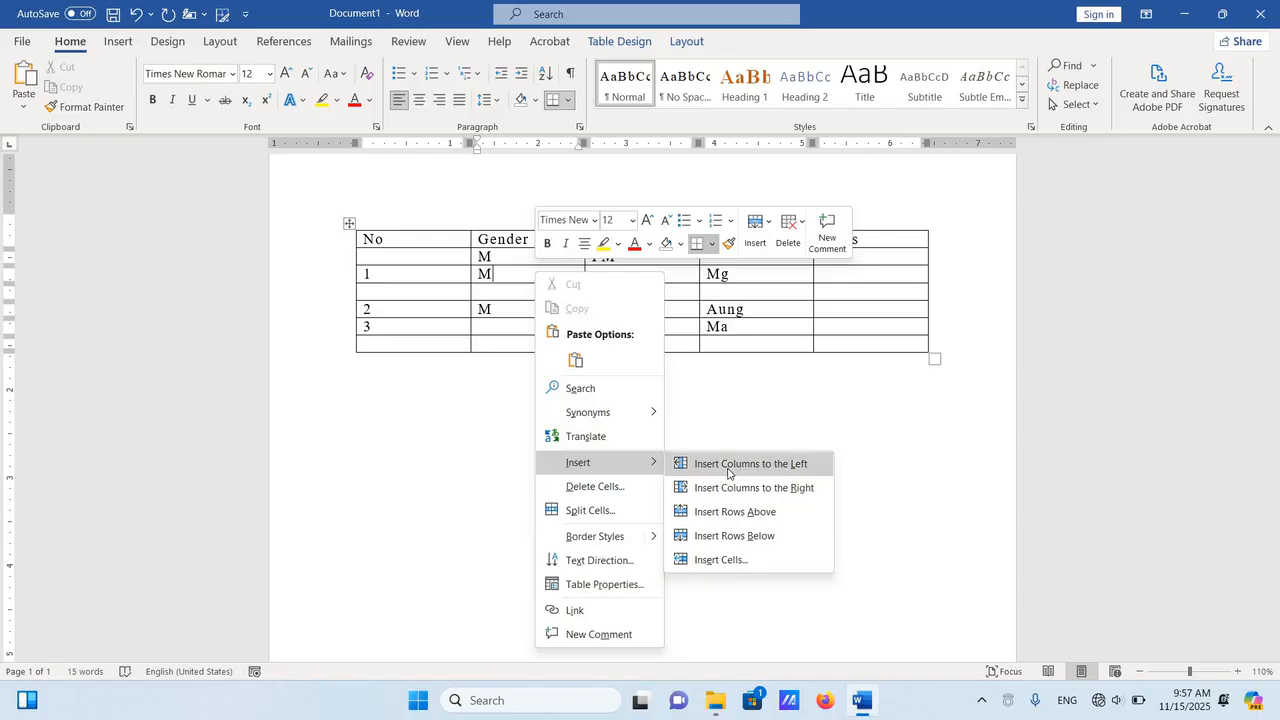
pyautogui.click(728, 472)
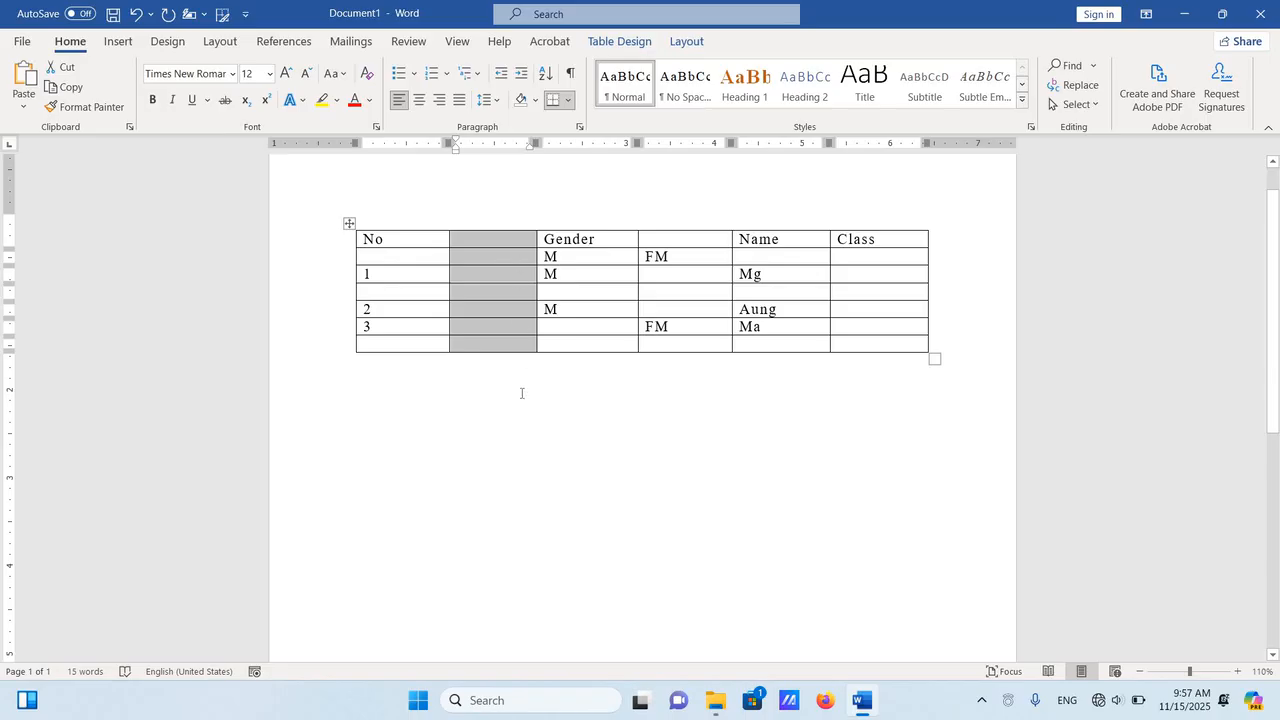
pyautogui.click(489, 379)
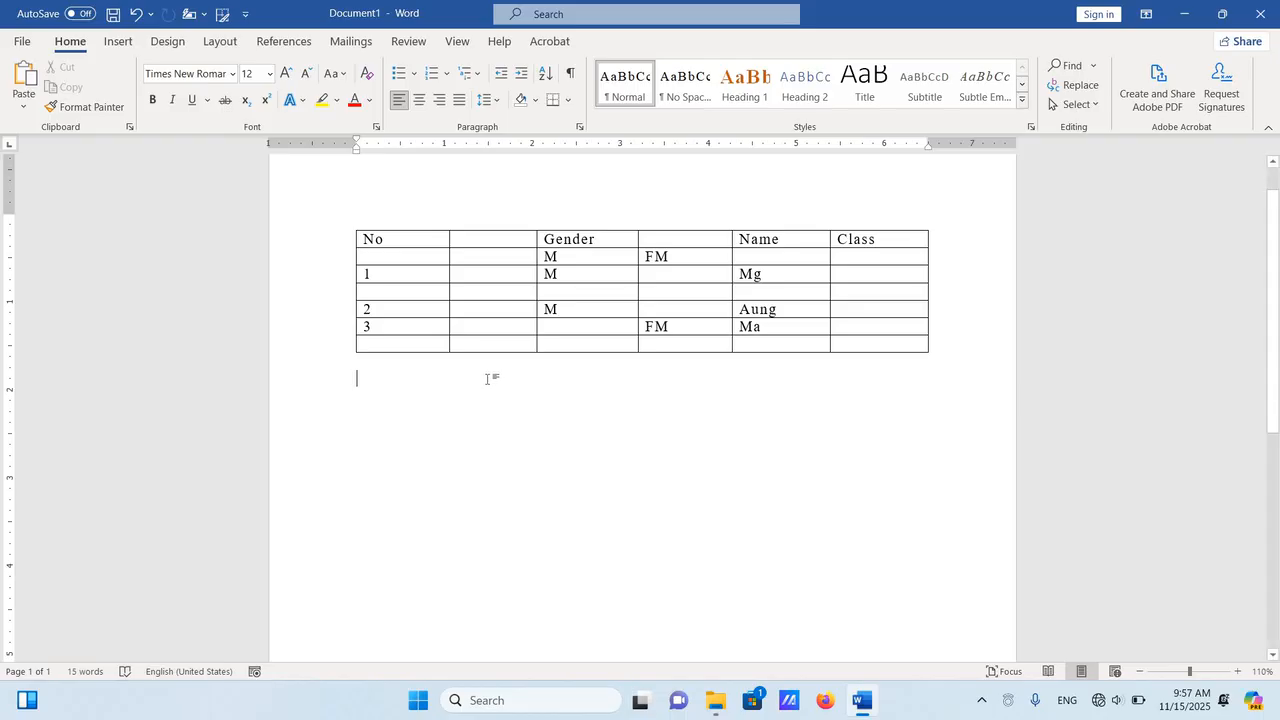
# Step: Delete the entire empty row between the rows numbered 1 and 2
pyautogui.click(417, 293)
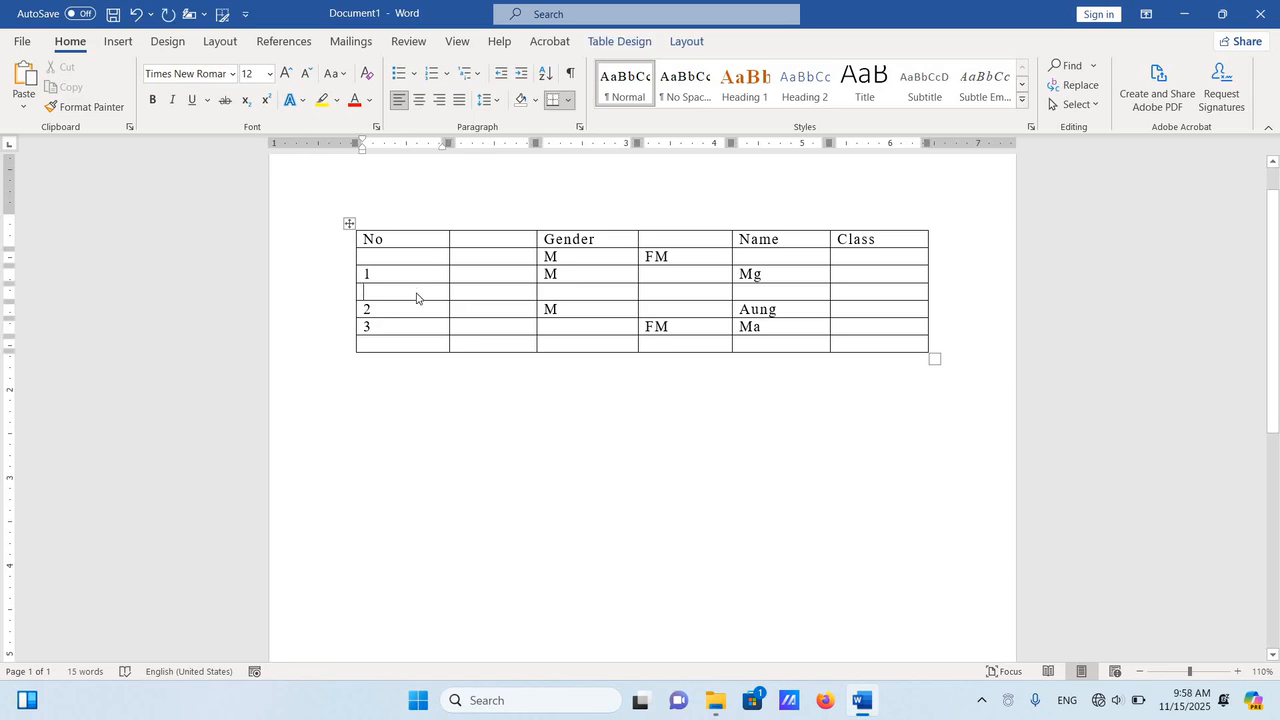
pyautogui.rightClick(418, 293)
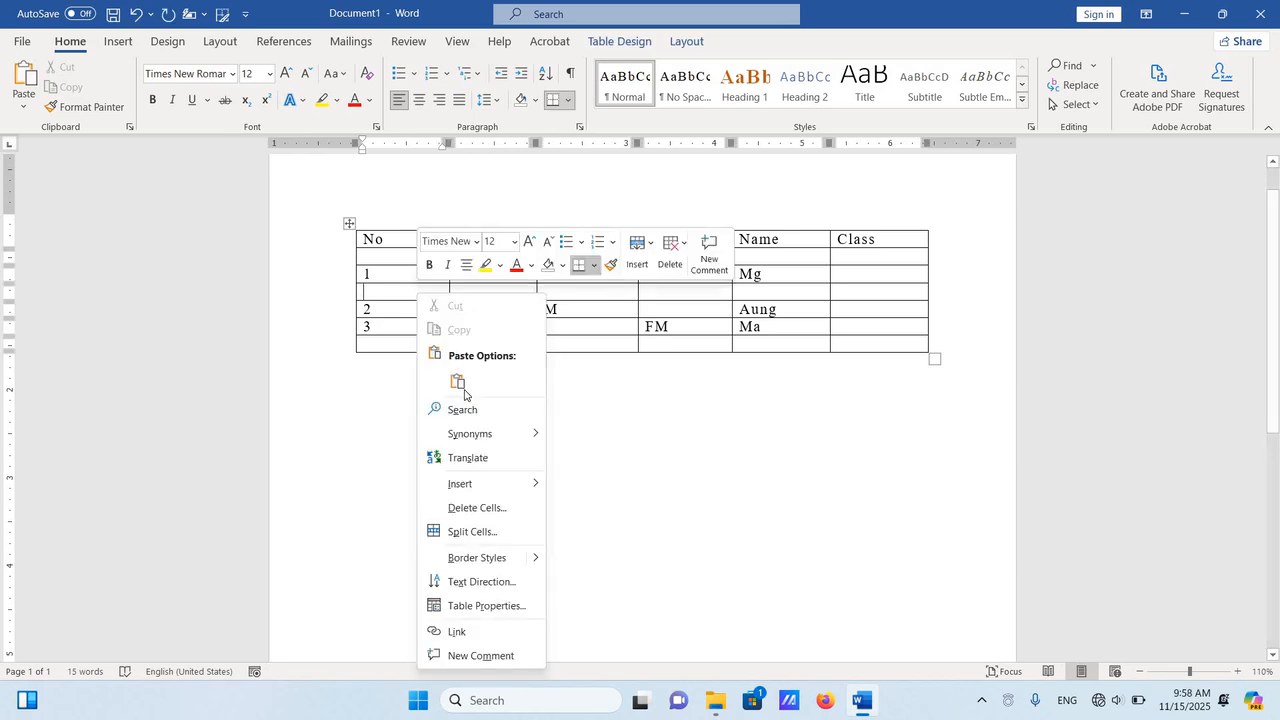
pyautogui.click(493, 510)
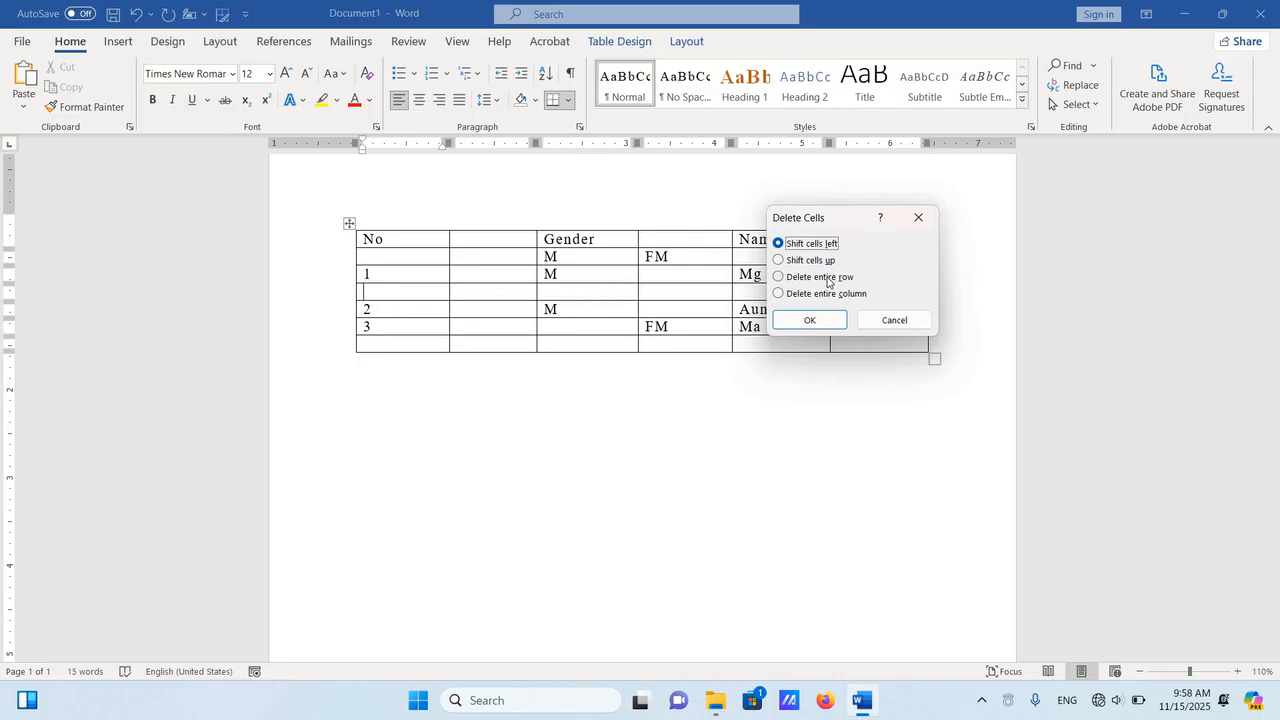
pyautogui.click(780, 278)
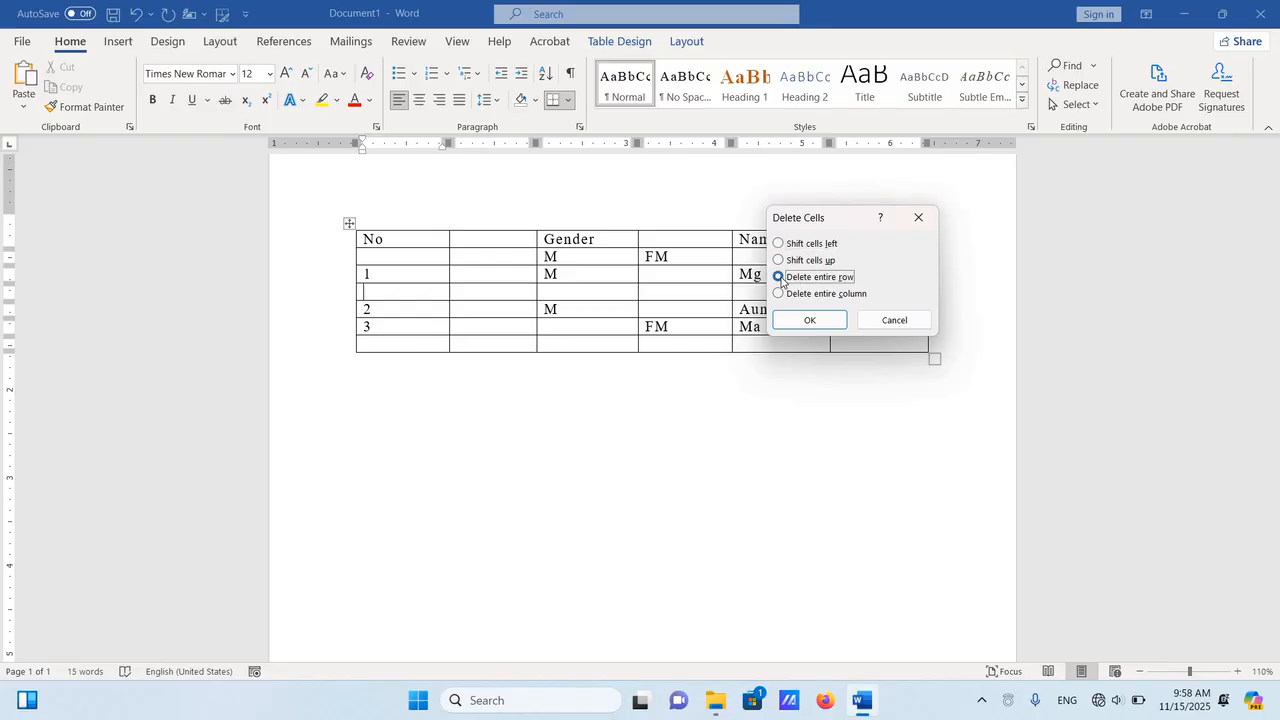
pyautogui.click(808, 319)
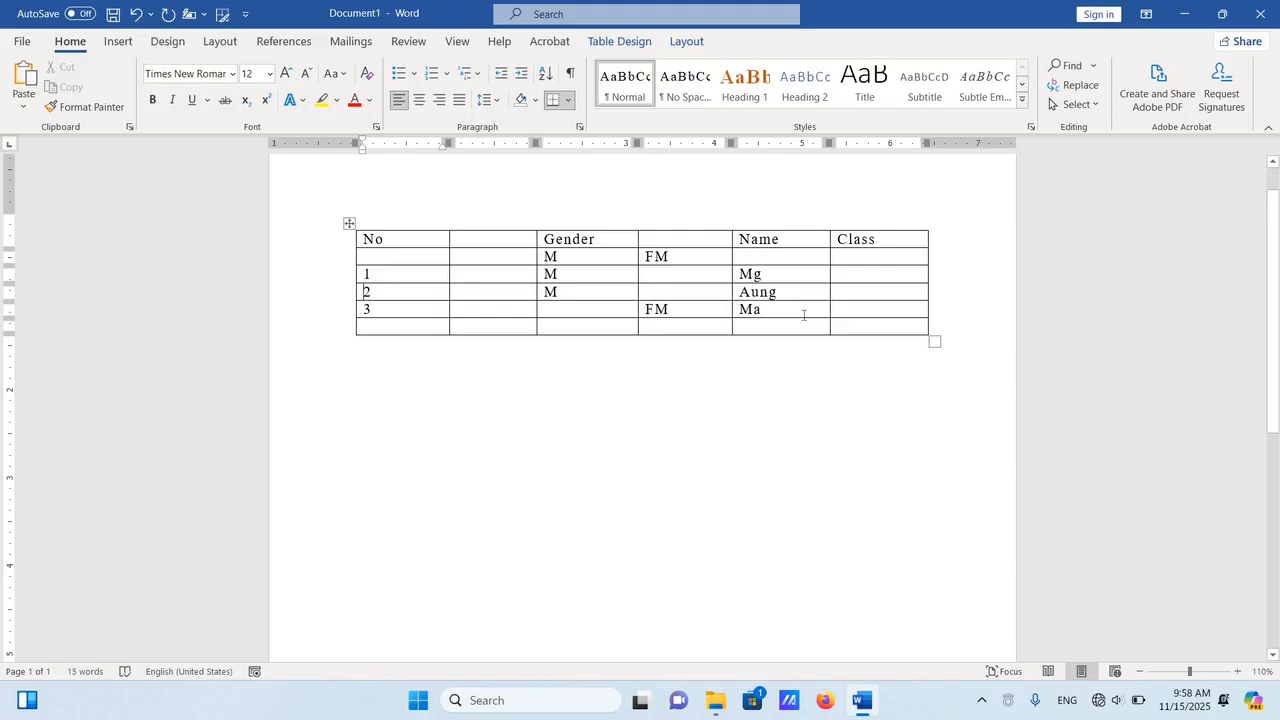
# Step: Delete the entire empty column between the No and Gender columns
pyautogui.click(509, 241)
pyautogui.rightClick(483, 242)
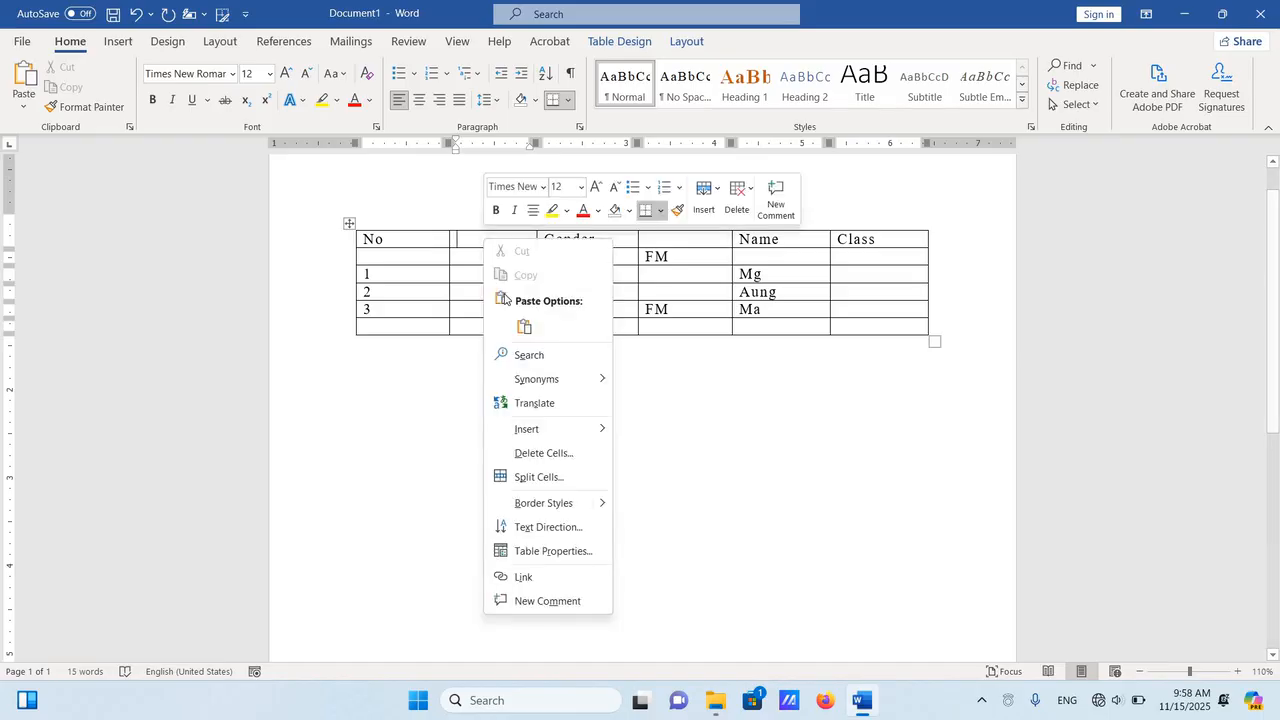
pyautogui.click(546, 452)
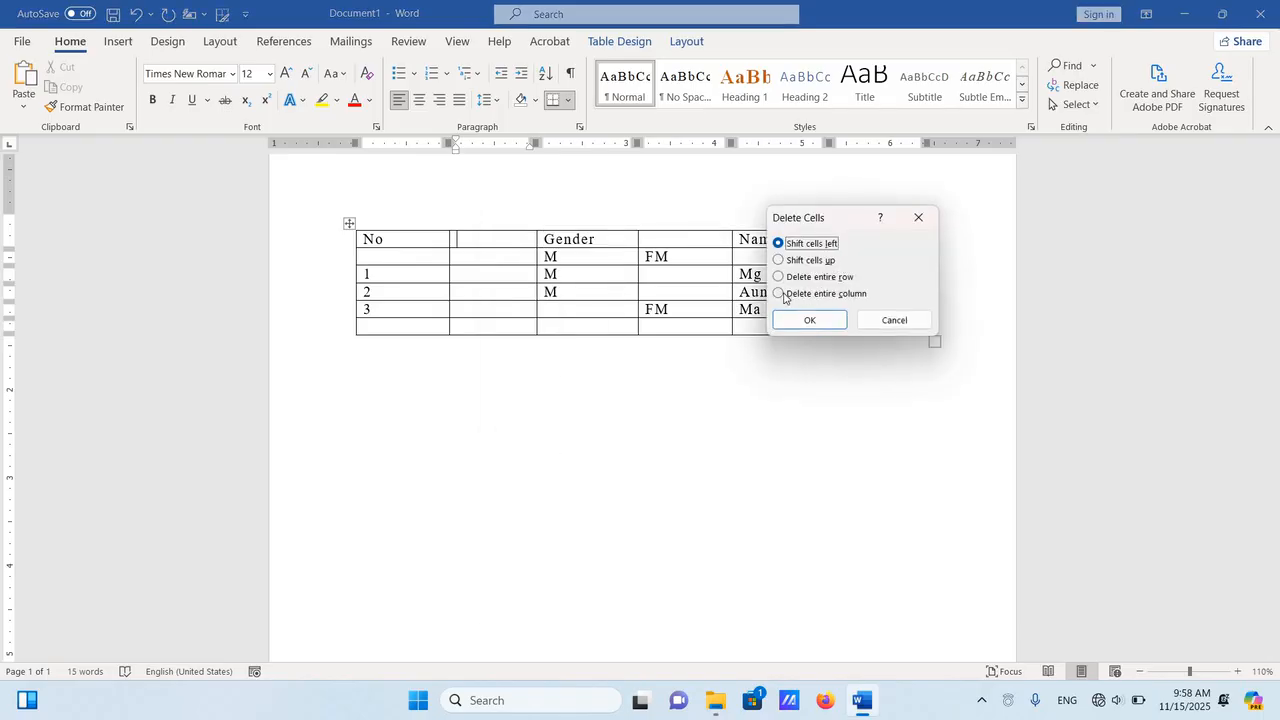
pyautogui.click(782, 294)
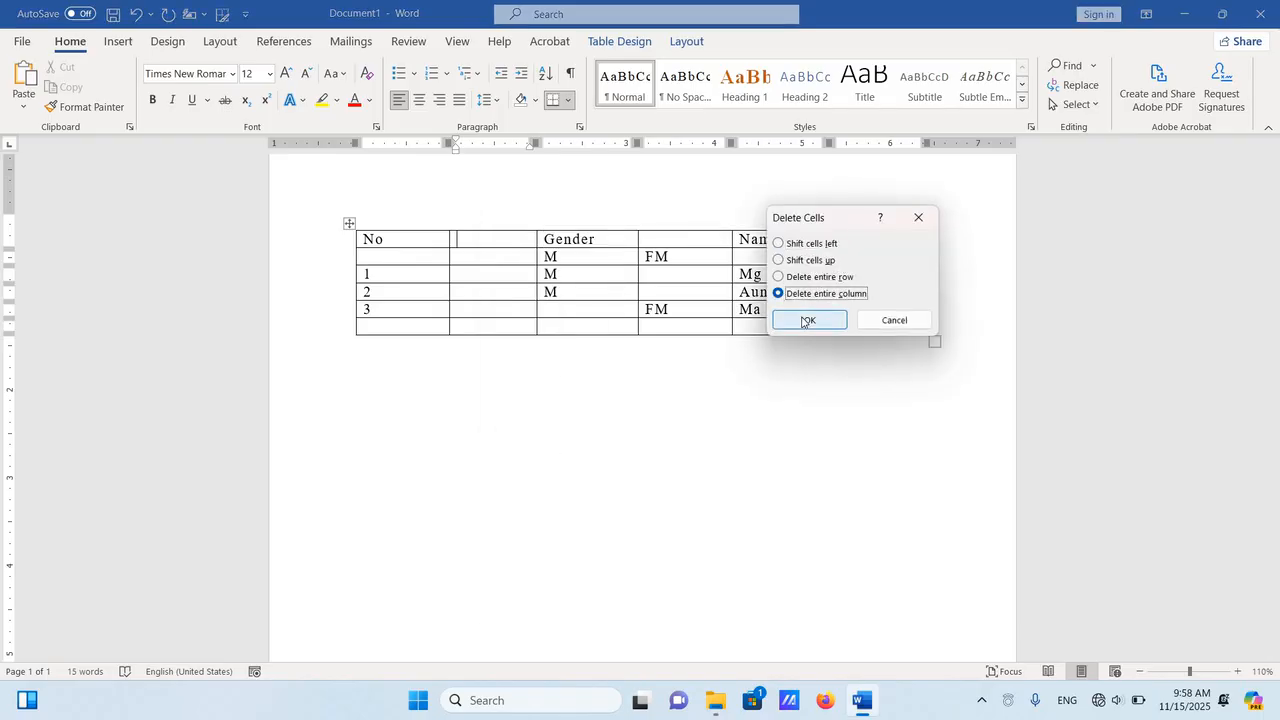
pyautogui.click(805, 321)
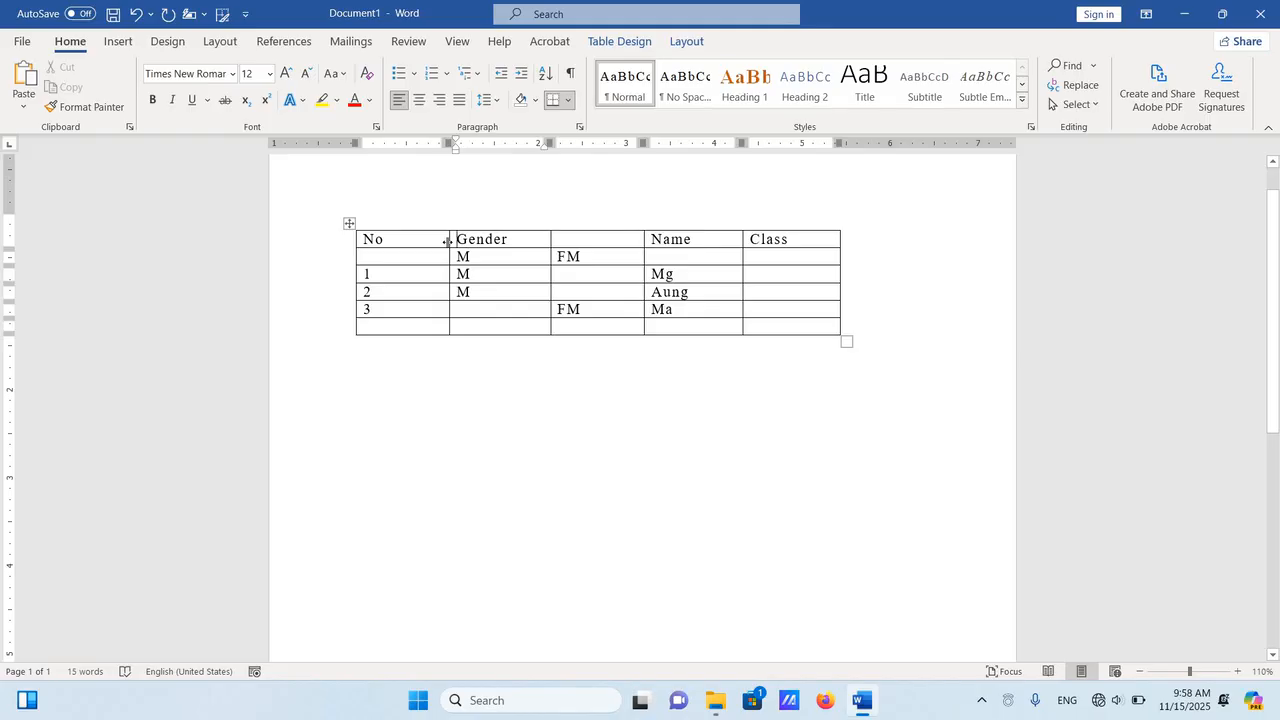
# Step: Narrow the No column to about 0.87 inches and move the border between Gender and the empty column slightly towards No
pyautogui.moveTo(443, 240)
pyautogui.mouseDown()
pyautogui.moveTo(396, 246)
pyautogui.moveTo(448, 253)
pyautogui.moveTo(434, 254)
pyautogui.mouseUp()
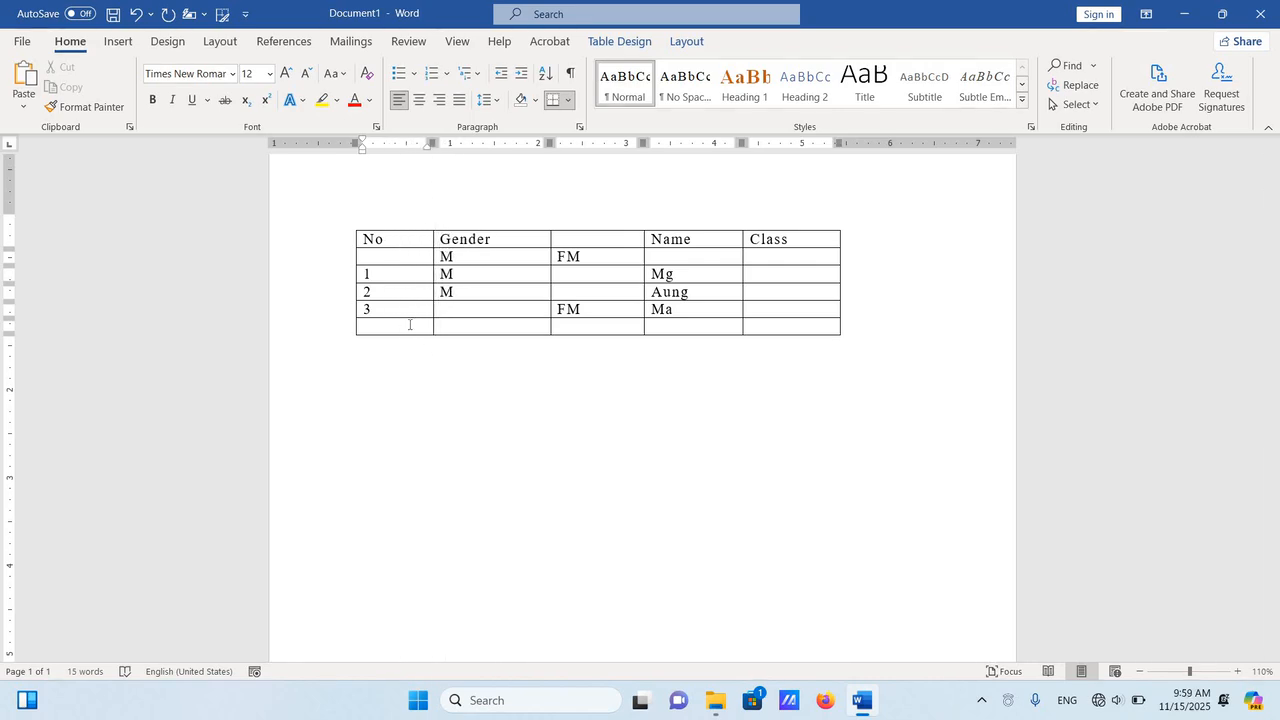
pyautogui.moveTo(394, 335)
pyautogui.mouseDown()
pyautogui.moveTo(397, 429)
pyautogui.moveTo(391, 334)
pyautogui.mouseUp()
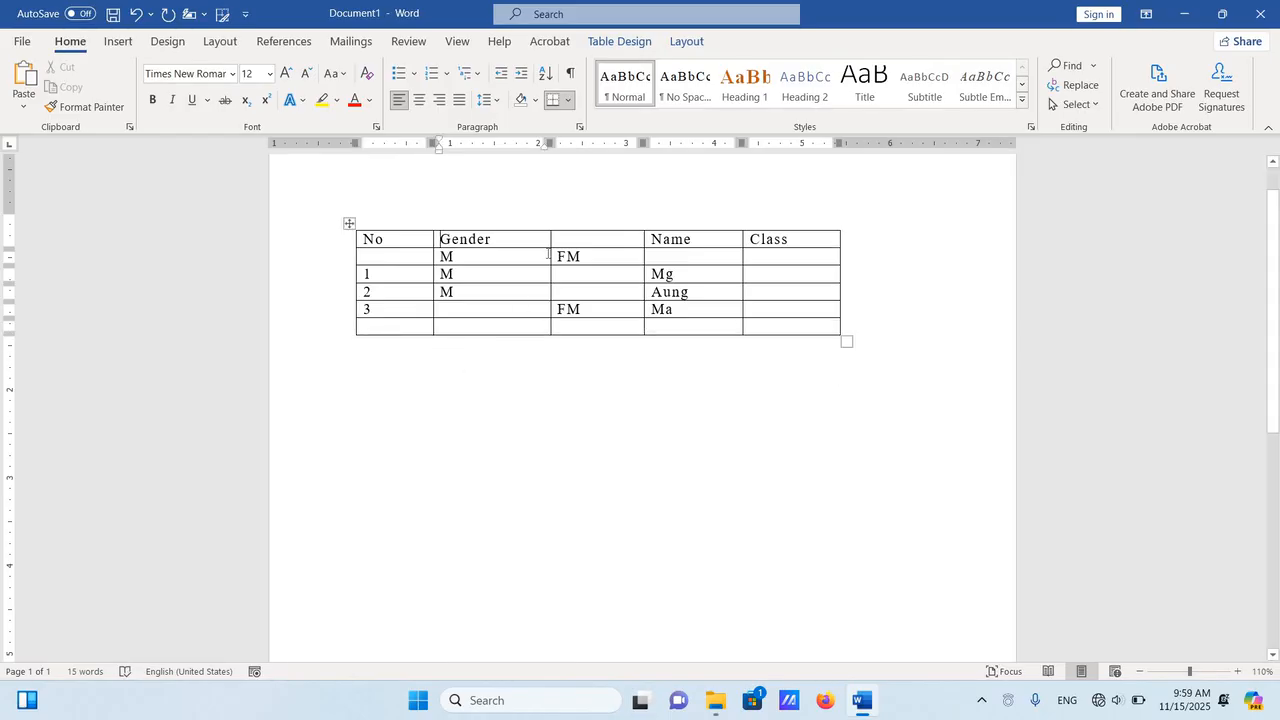
pyautogui.moveTo(550, 238); pyautogui.dragTo(538, 241)
pyautogui.click(508, 397)
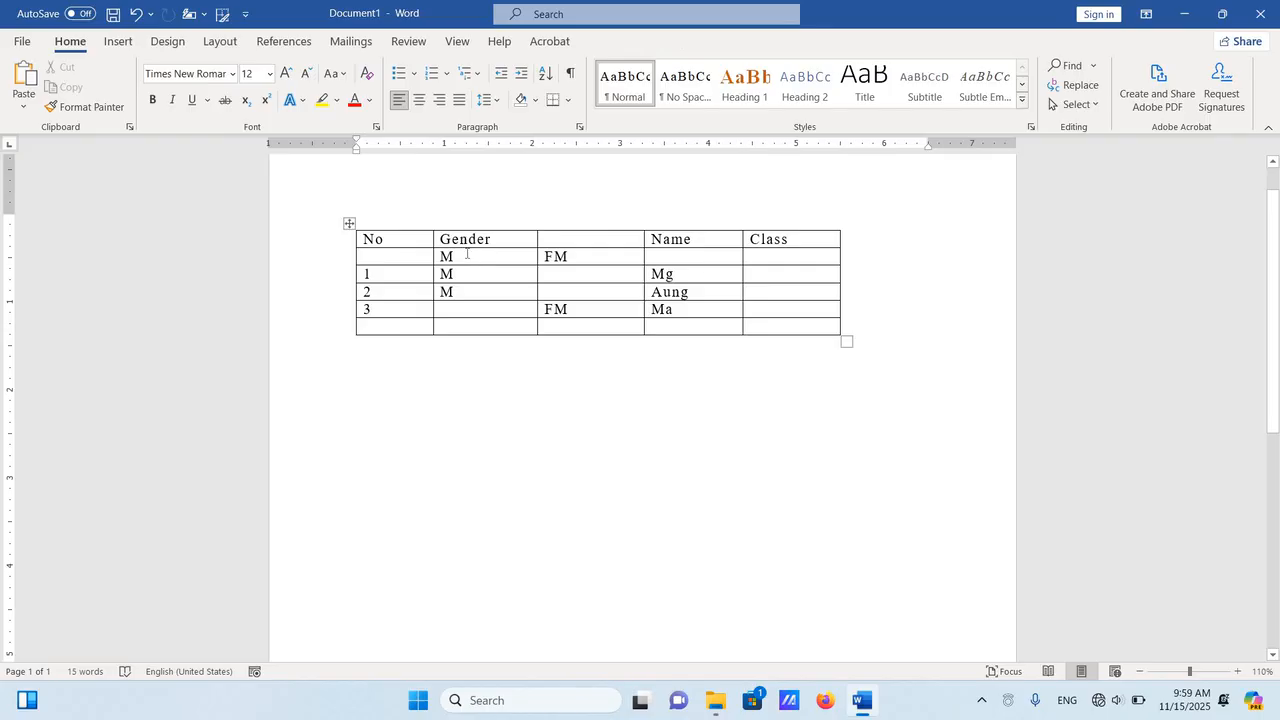
# Step: Merge the Gender header cell with the empty header cell beside it so it spans the M and FM columns
pyautogui.click(588, 256)
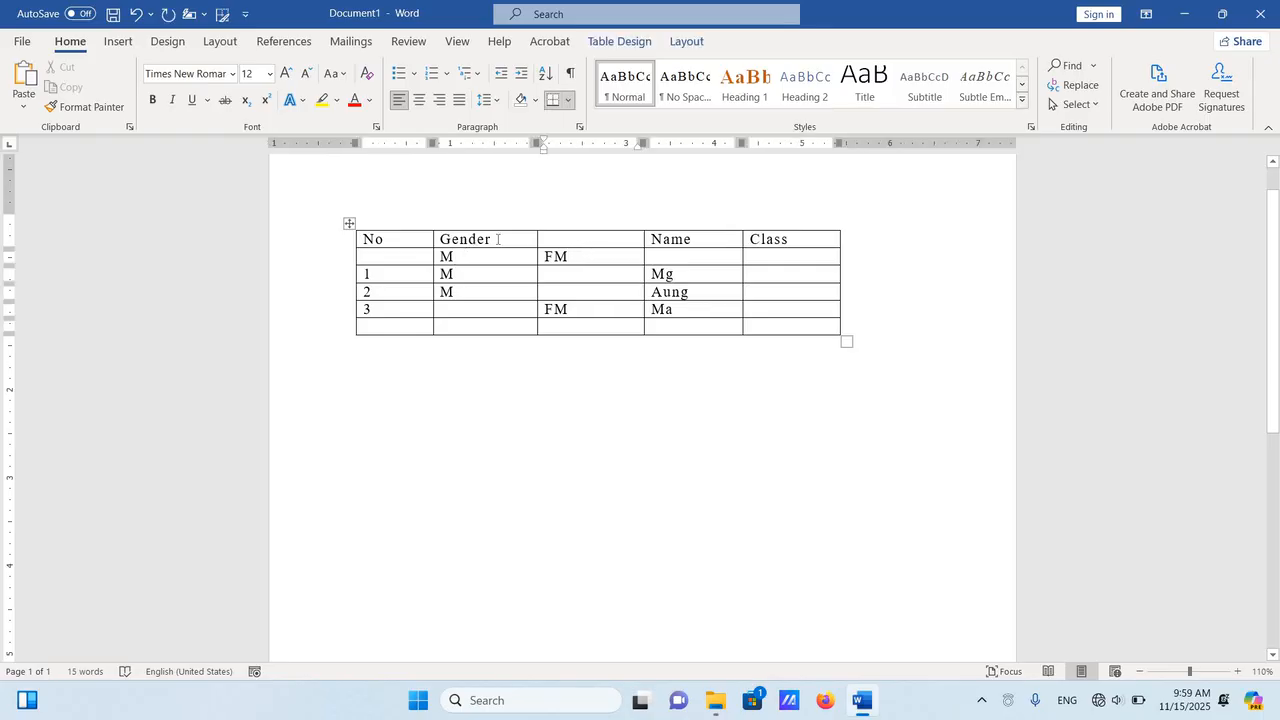
pyautogui.moveTo(476, 239); pyautogui.dragTo(572, 239)
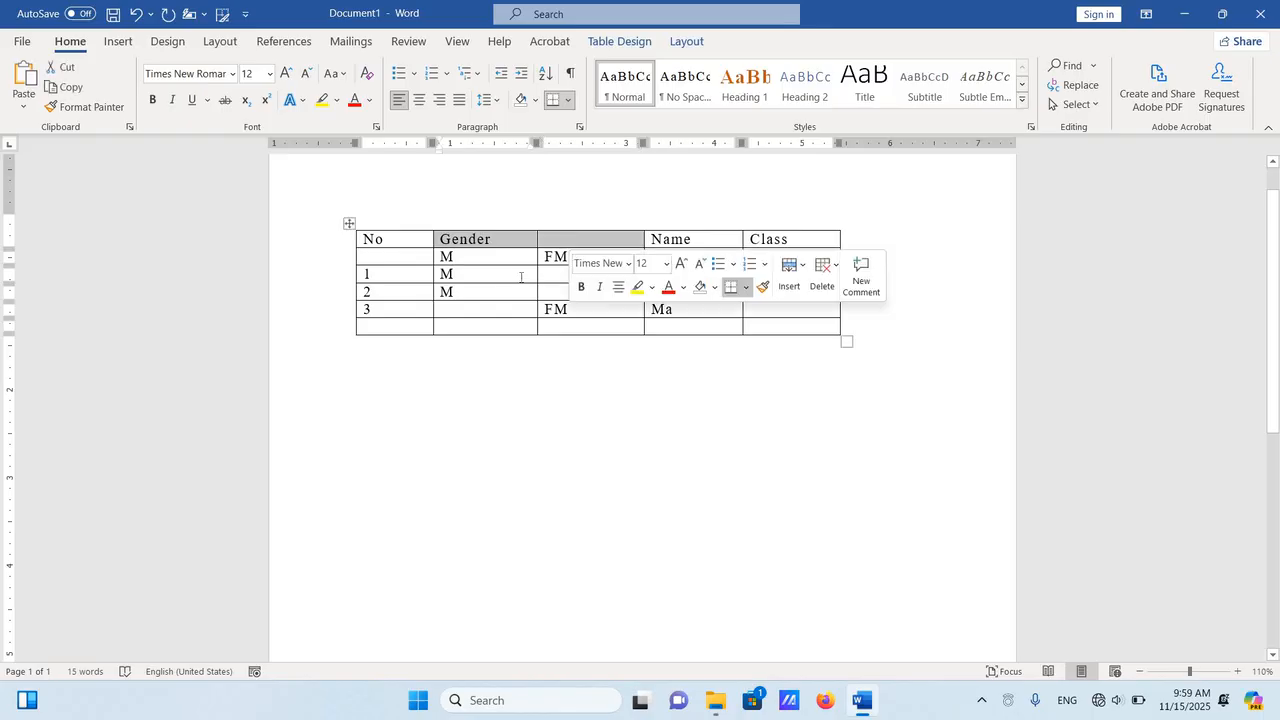
pyautogui.click(508, 269)
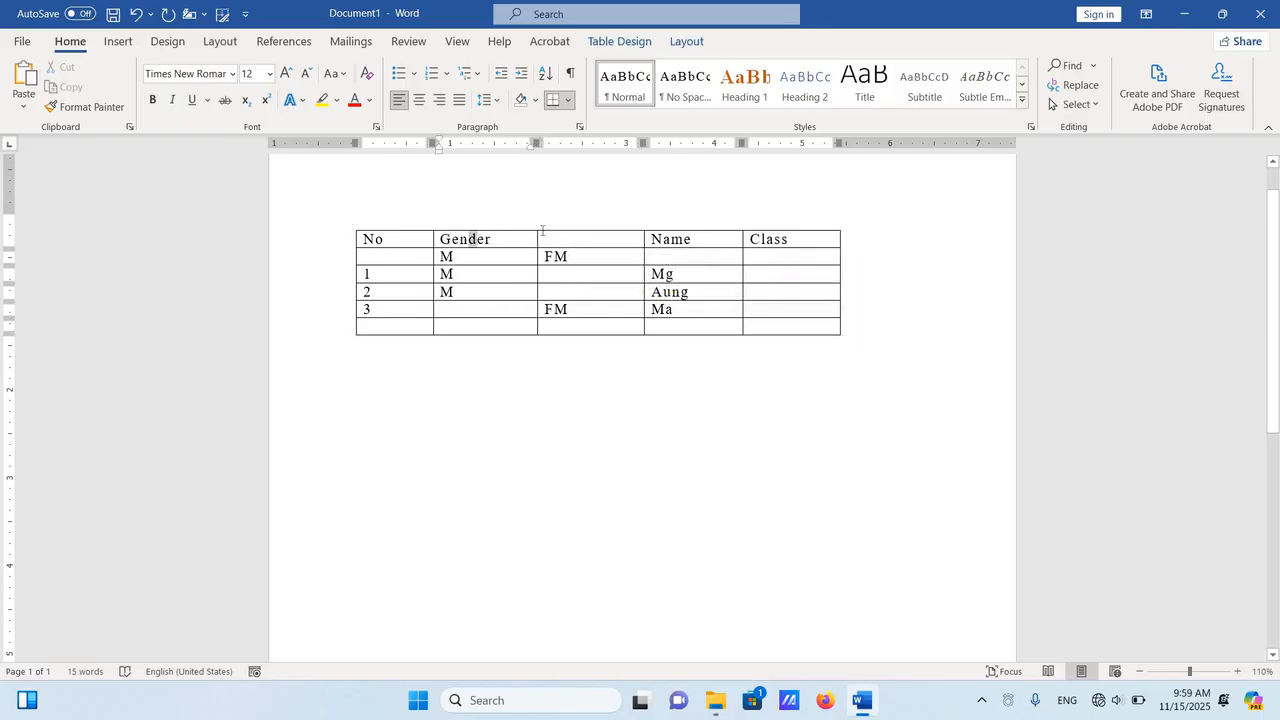
pyautogui.moveTo(473, 239); pyautogui.dragTo(567, 229)
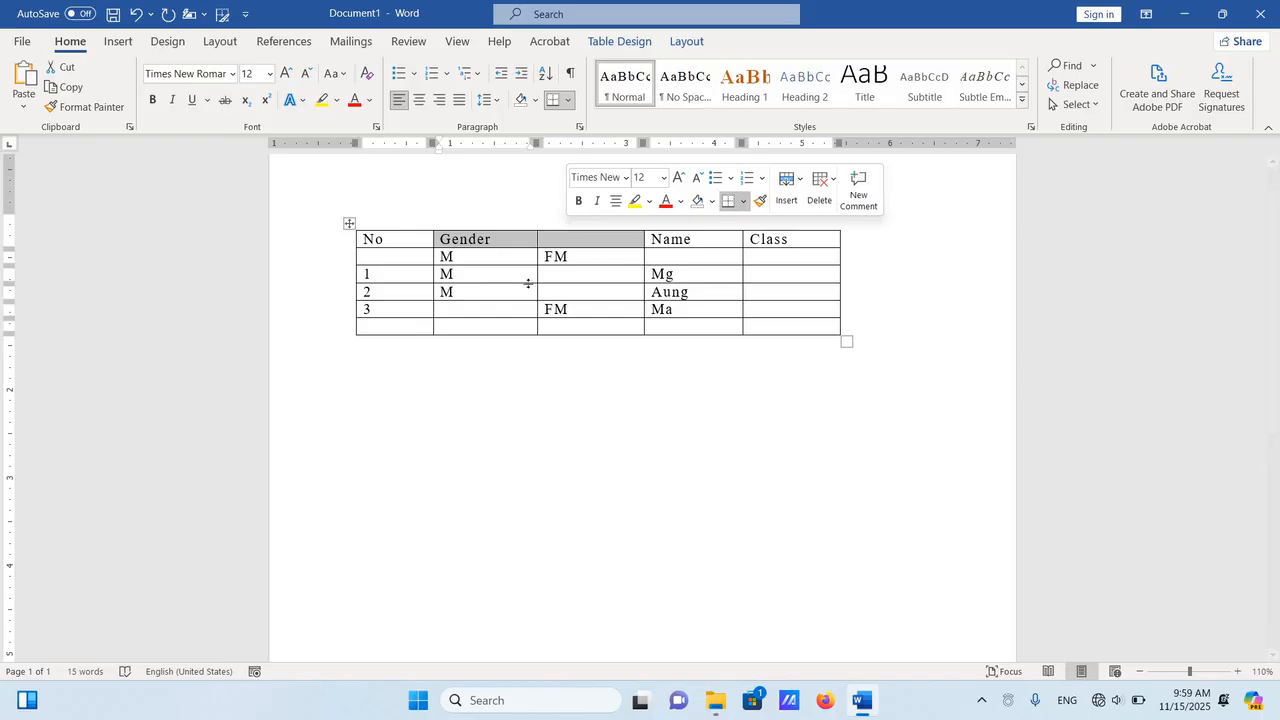
pyautogui.click(493, 244)
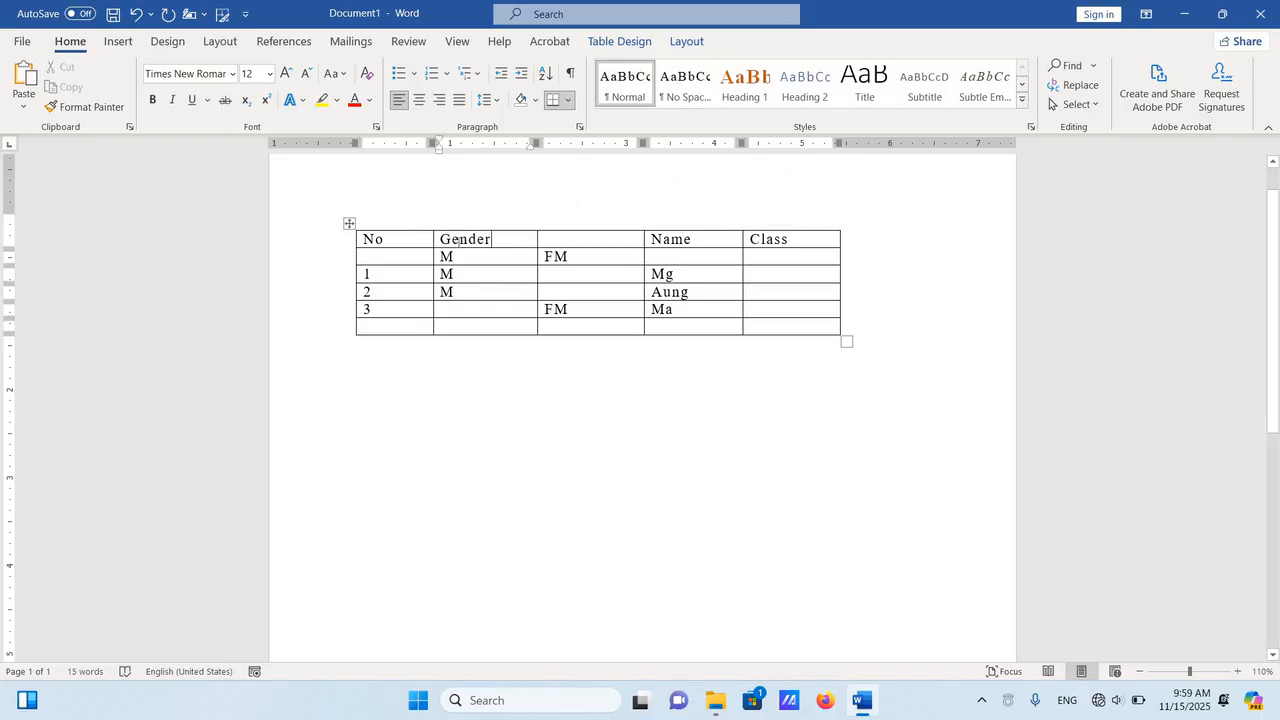
pyautogui.moveTo(459, 241); pyautogui.dragTo(568, 257)
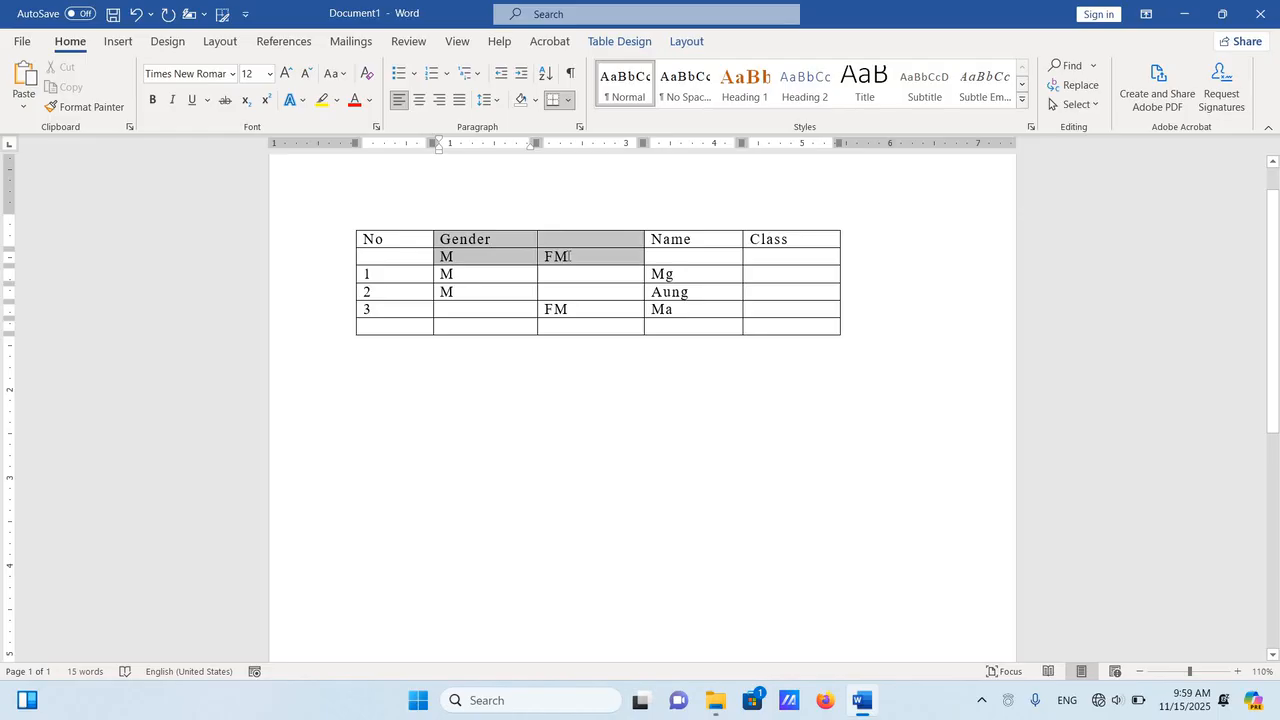
pyautogui.moveTo(651, 229); pyautogui.dragTo(706, 238)
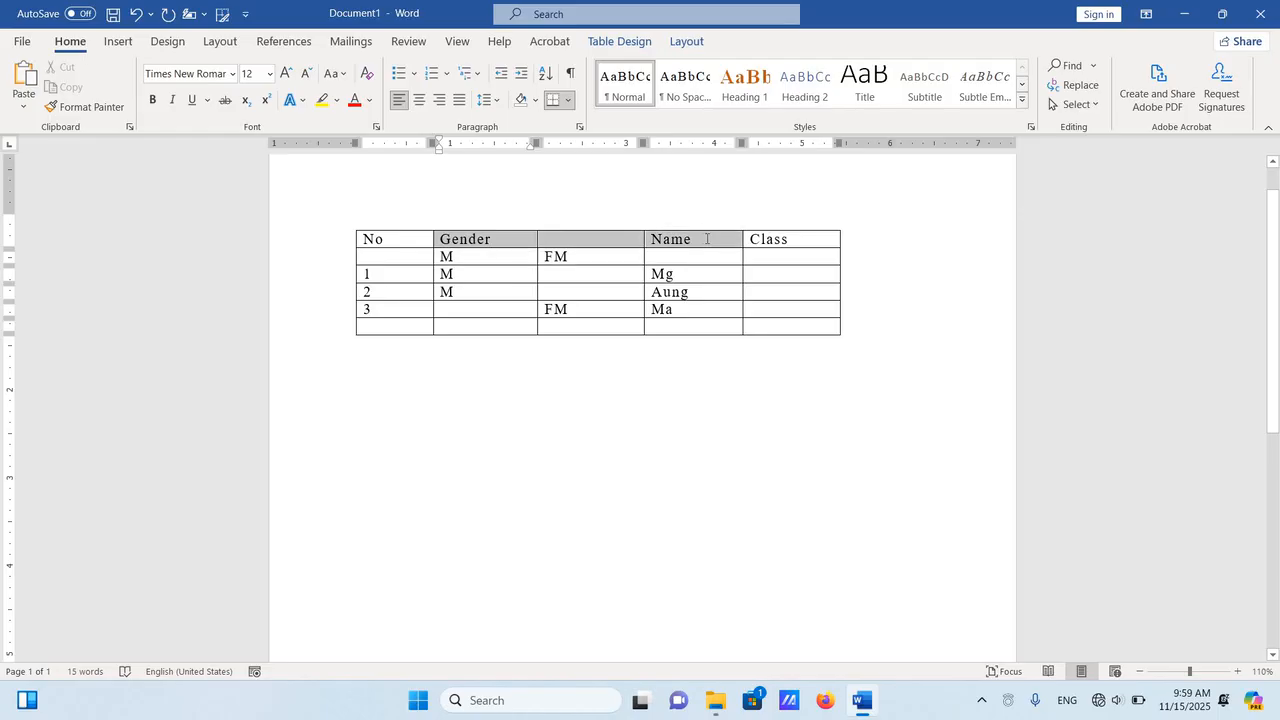
pyautogui.moveTo(625, 241); pyautogui.dragTo(624, 240)
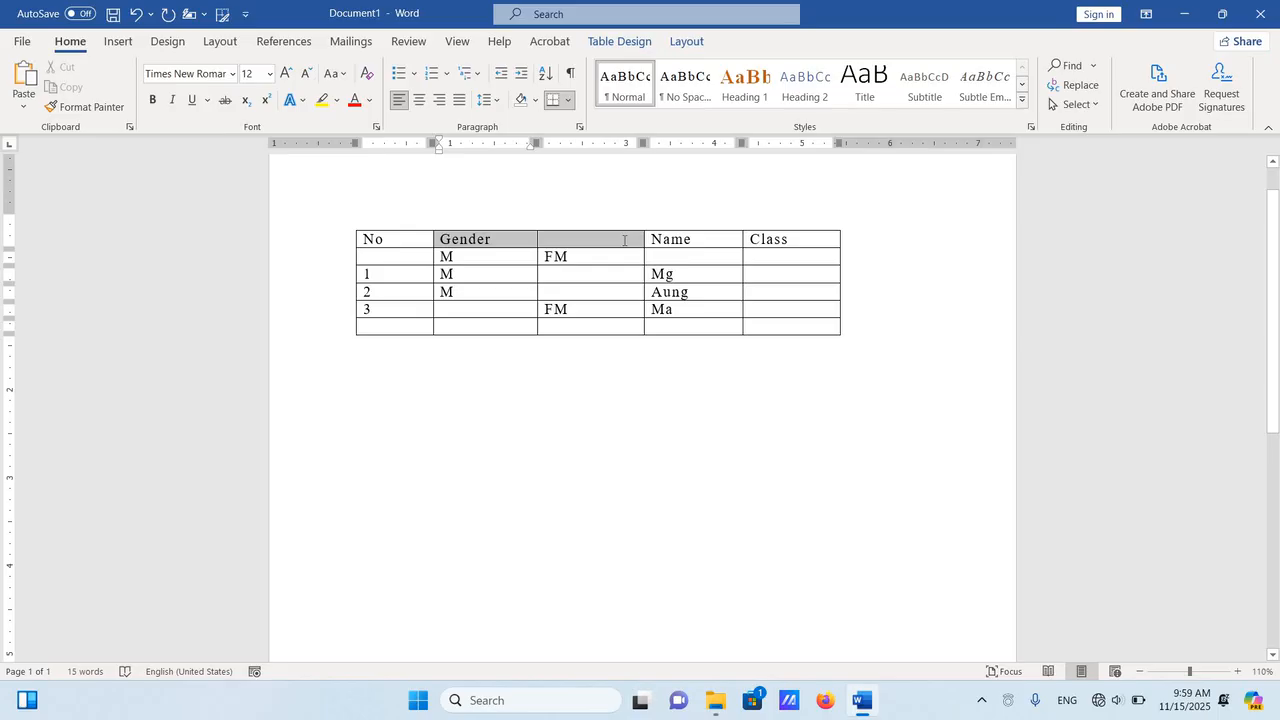
pyautogui.moveTo(624, 240); pyautogui.dragTo(611, 243)
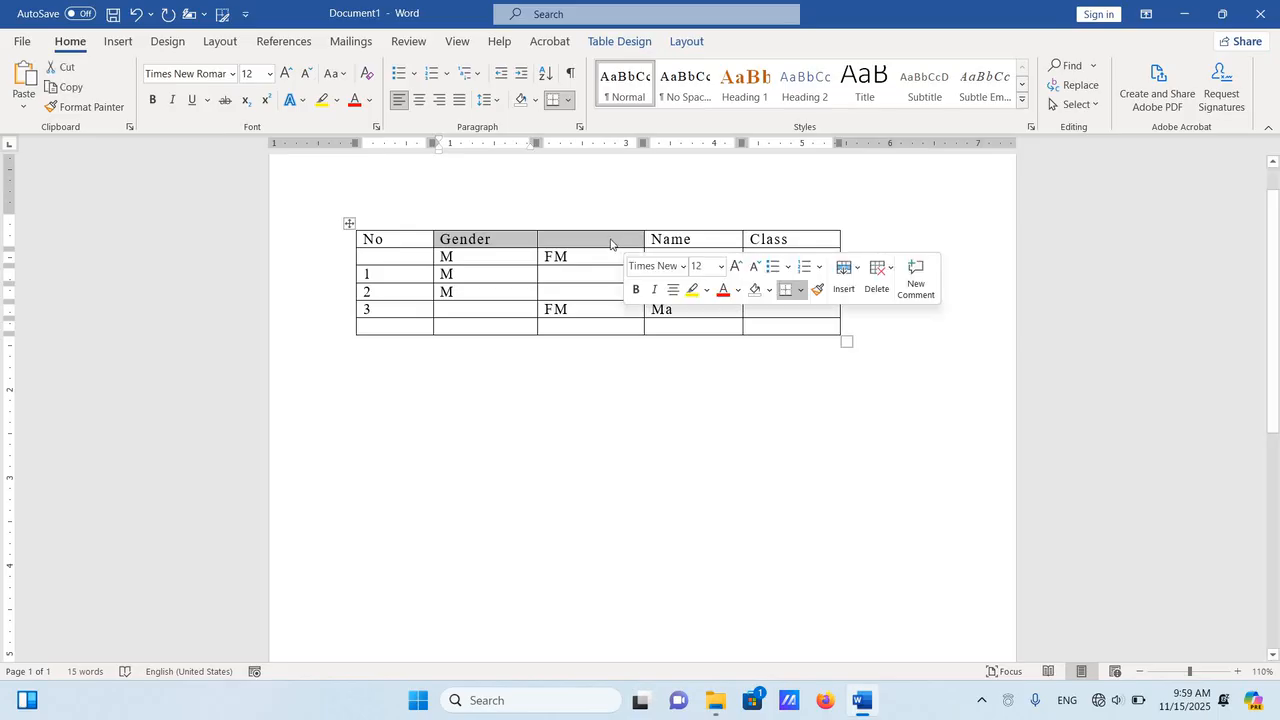
pyautogui.rightClick(611, 242)
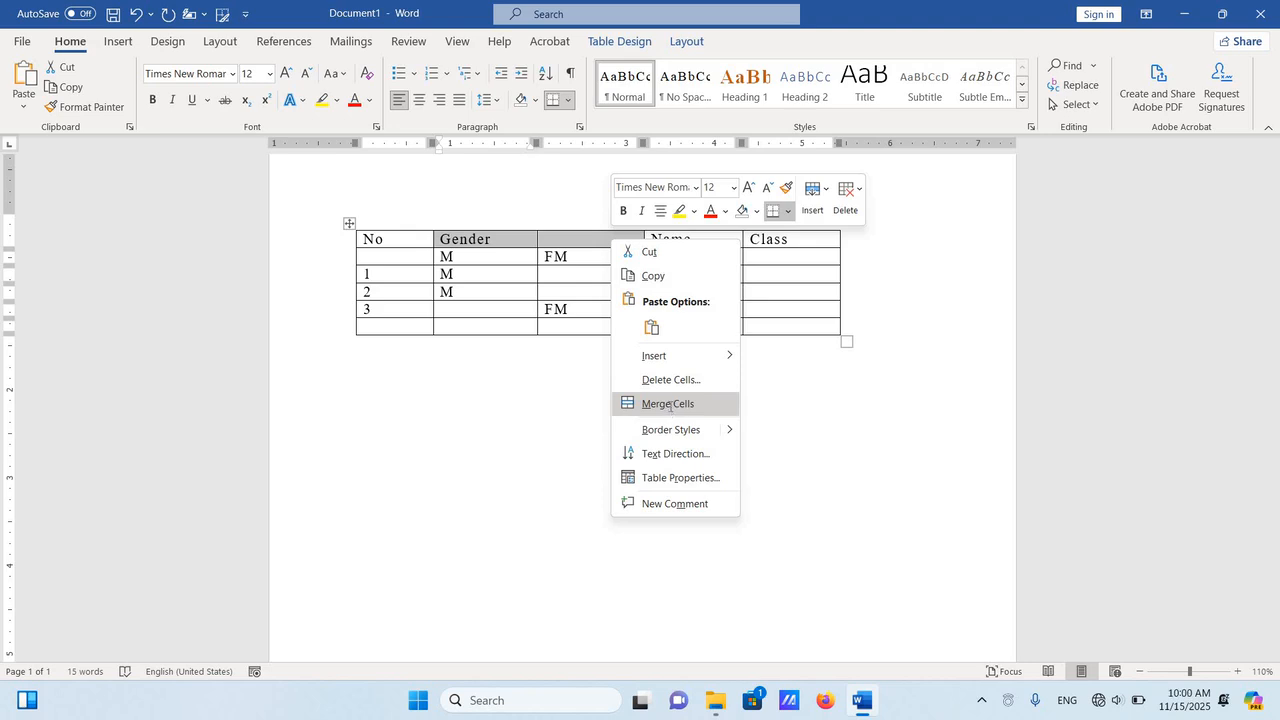
pyautogui.click(669, 404)
pyautogui.click(643, 400)
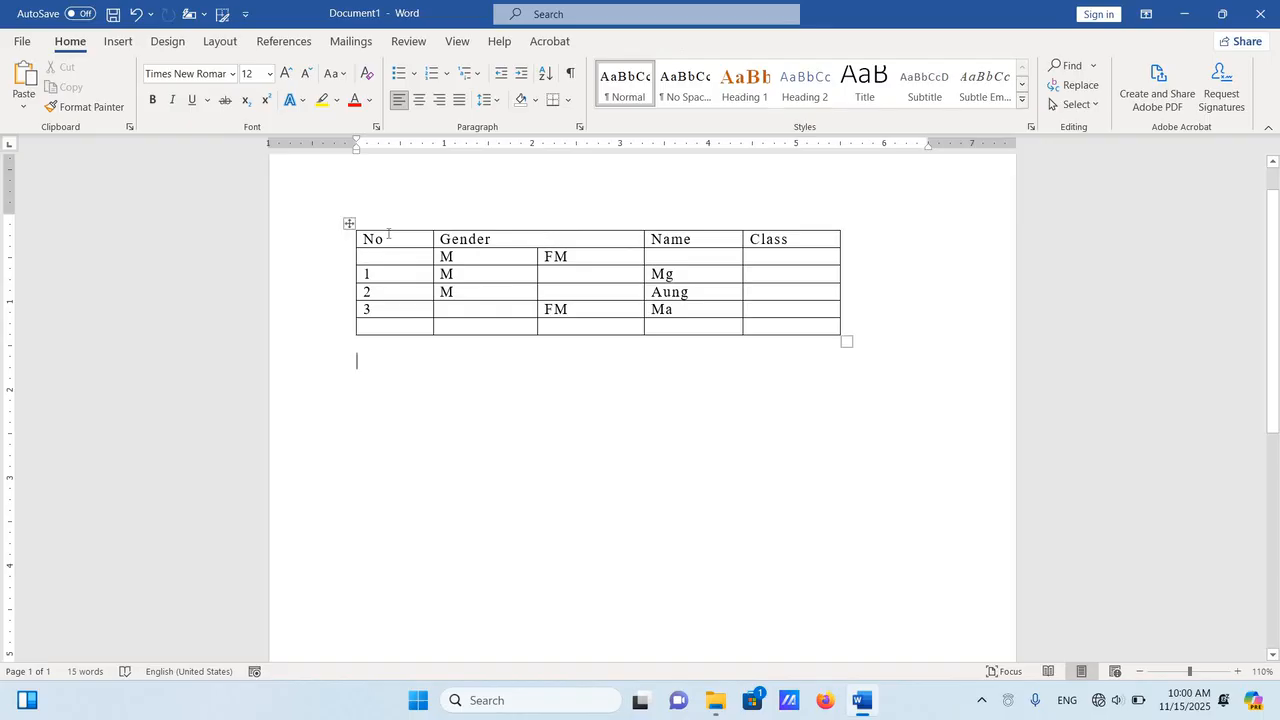
# Step: Merge the No header cell with the empty cell directly below it
pyautogui.moveTo(388, 234); pyautogui.dragTo(387, 262)
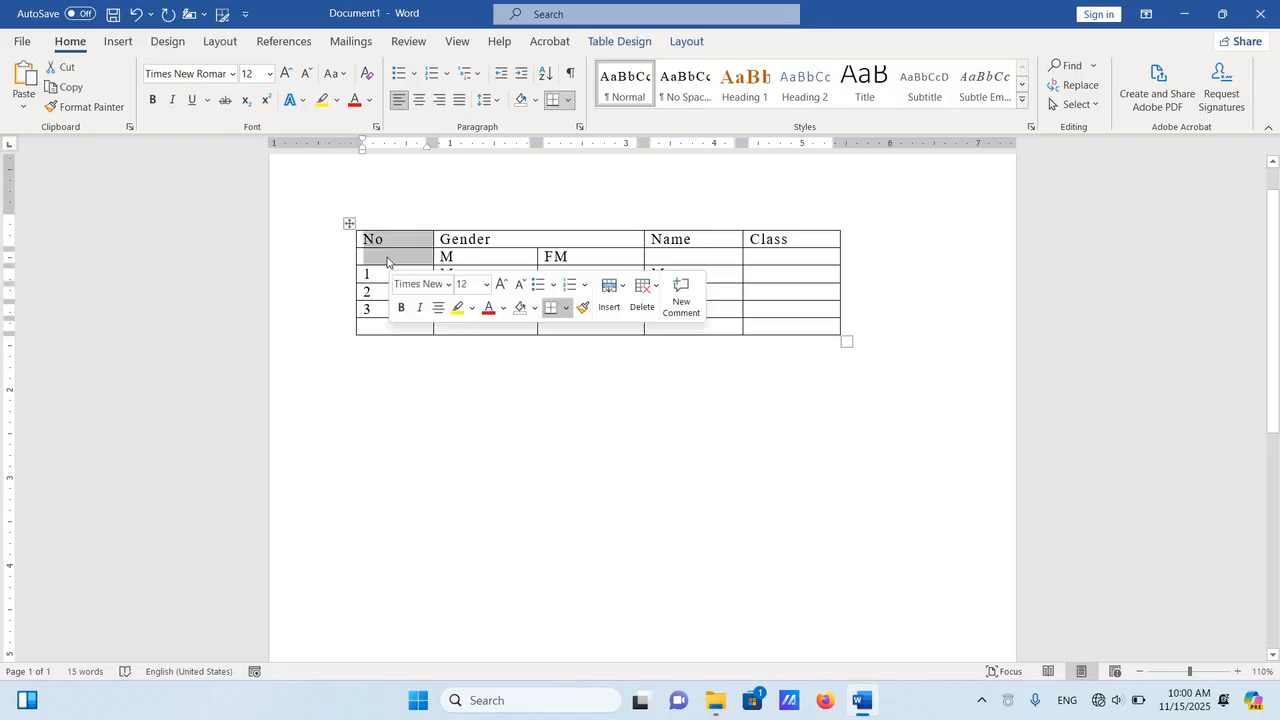
pyautogui.rightClick(387, 262)
pyautogui.click(432, 422)
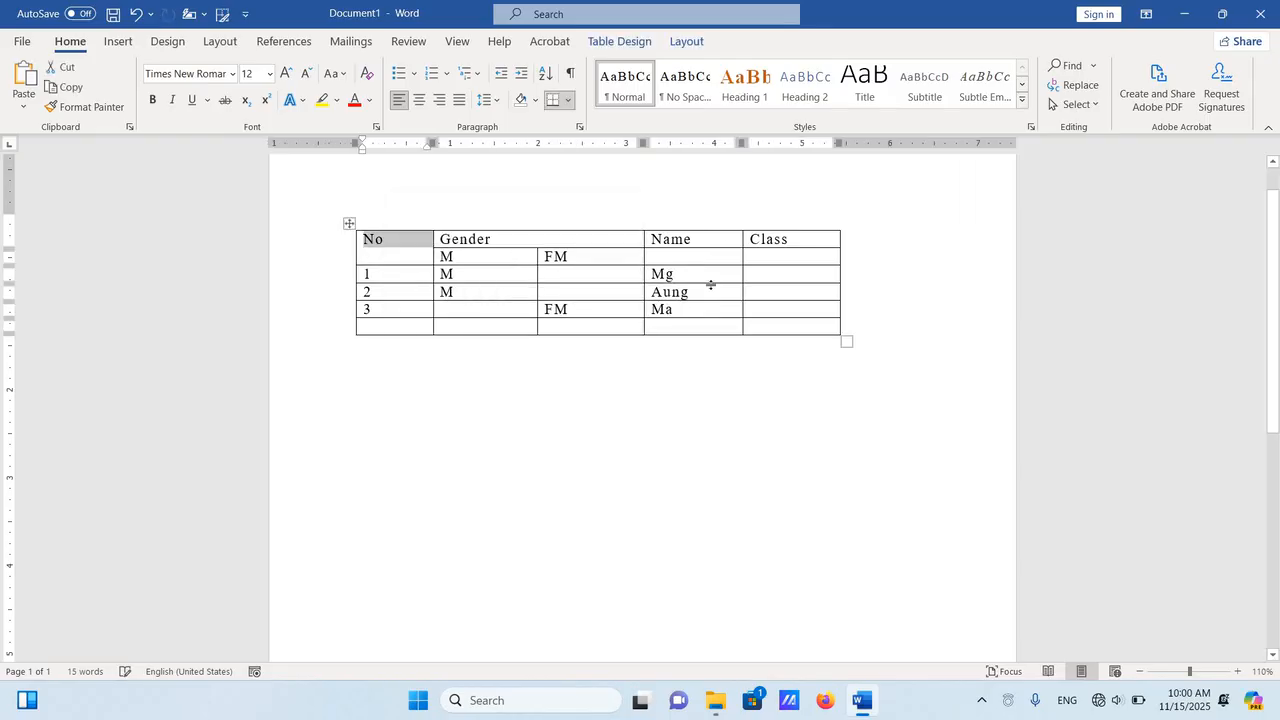
# Step: Merge the Name header and the Class header each with the empty cell directly below it
pyautogui.moveTo(708, 243); pyautogui.dragTo(709, 260)
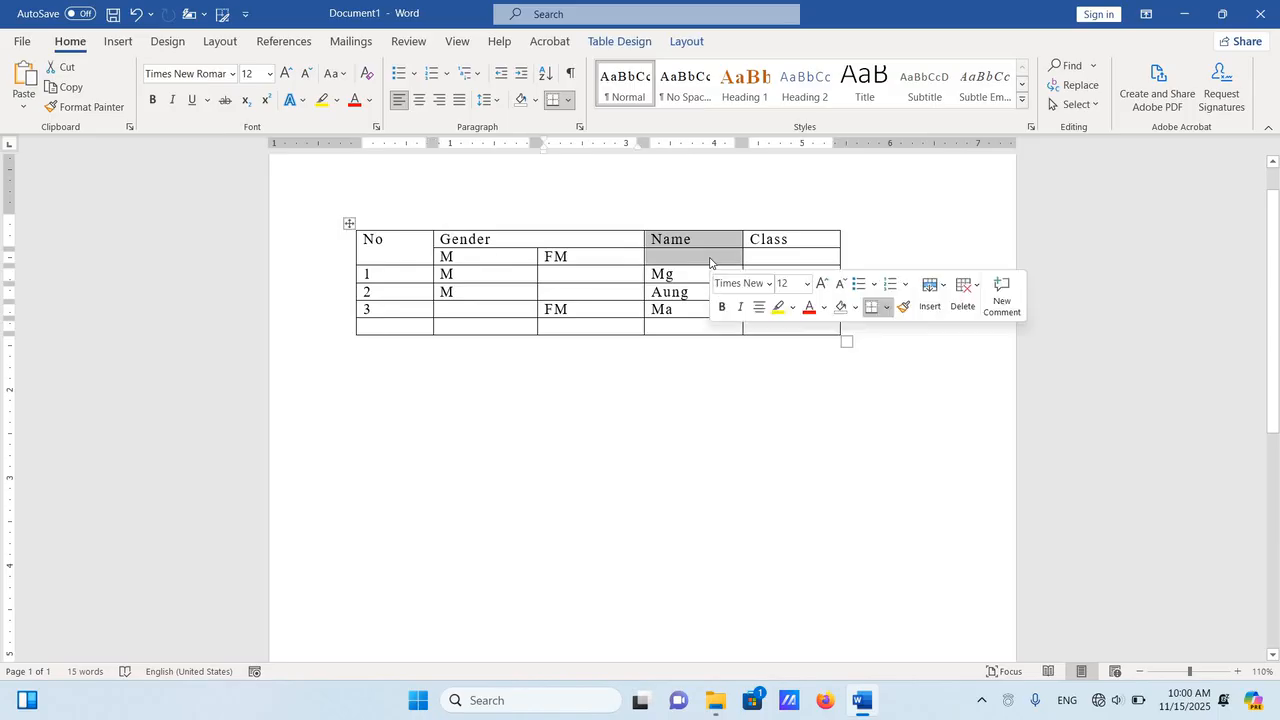
pyautogui.rightClick(709, 260)
pyautogui.click(746, 422)
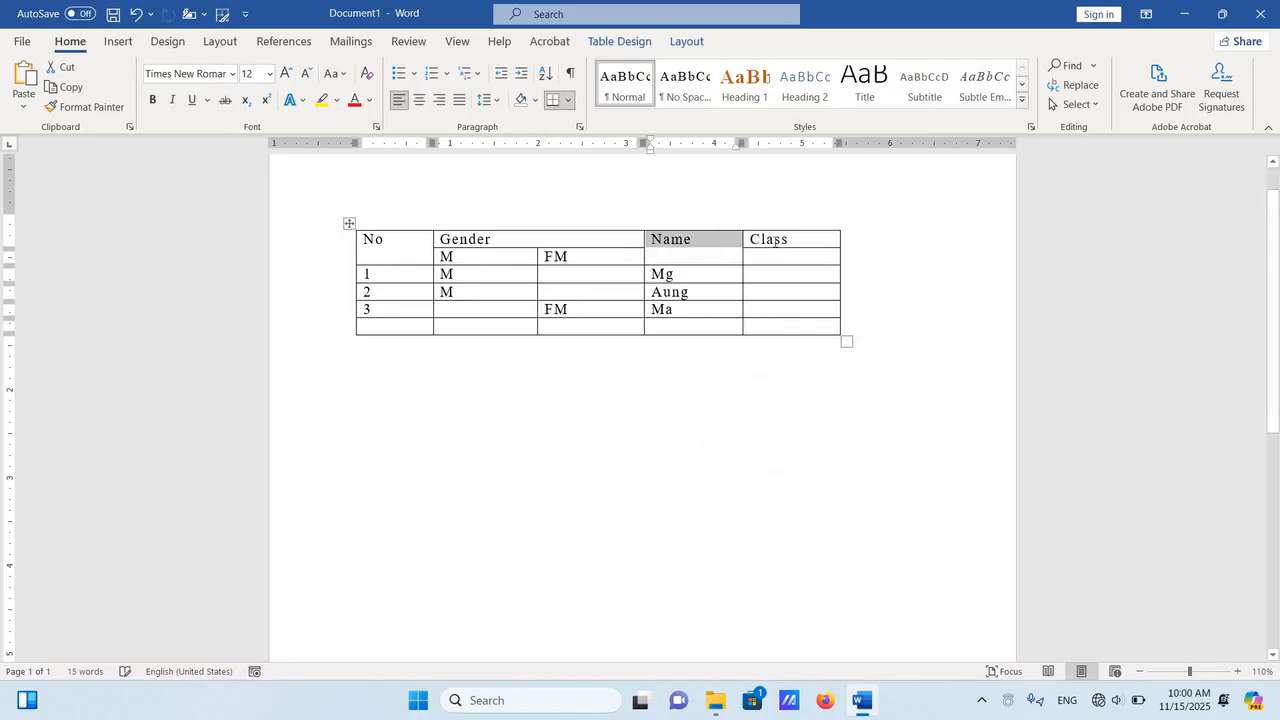
pyautogui.moveTo(775, 245); pyautogui.dragTo(775, 260)
pyautogui.rightClick(775, 260)
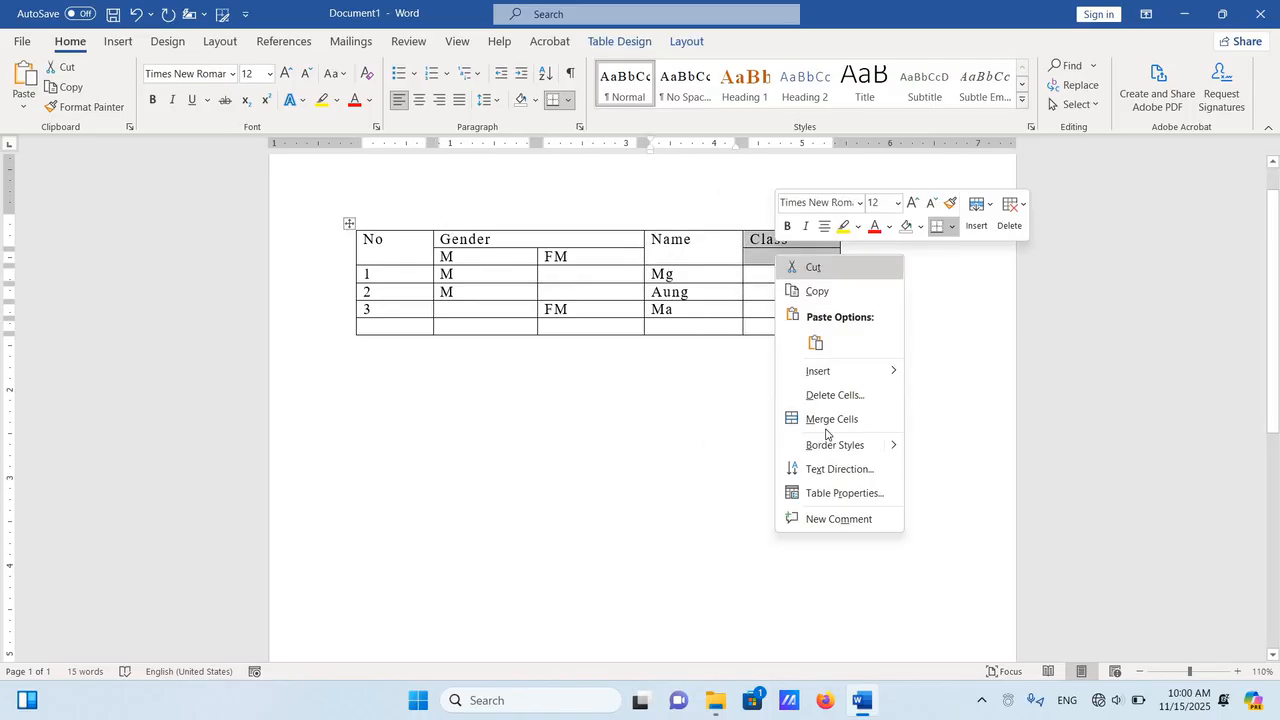
pyautogui.press('Return')
pyautogui.click(397, 397)
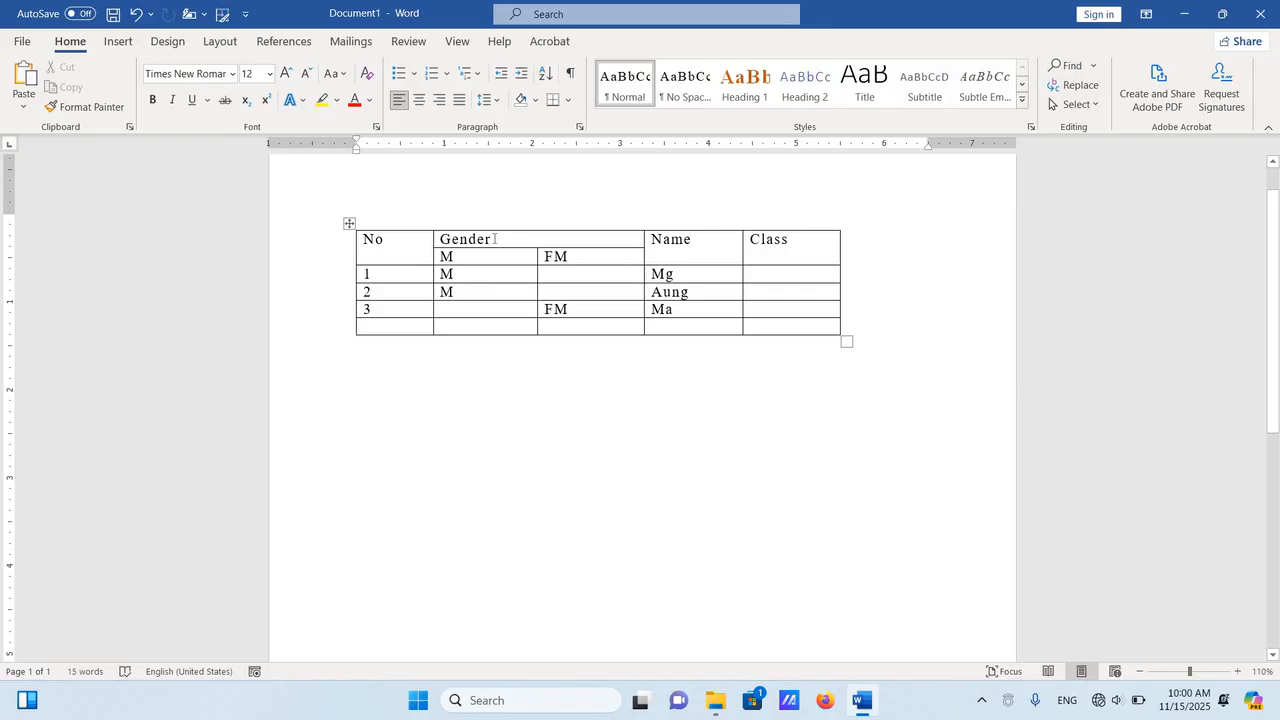
# Step: Center the Gender and No header texts horizontally in their cells
pyautogui.moveTo(494, 238); pyautogui.dragTo(438, 242)
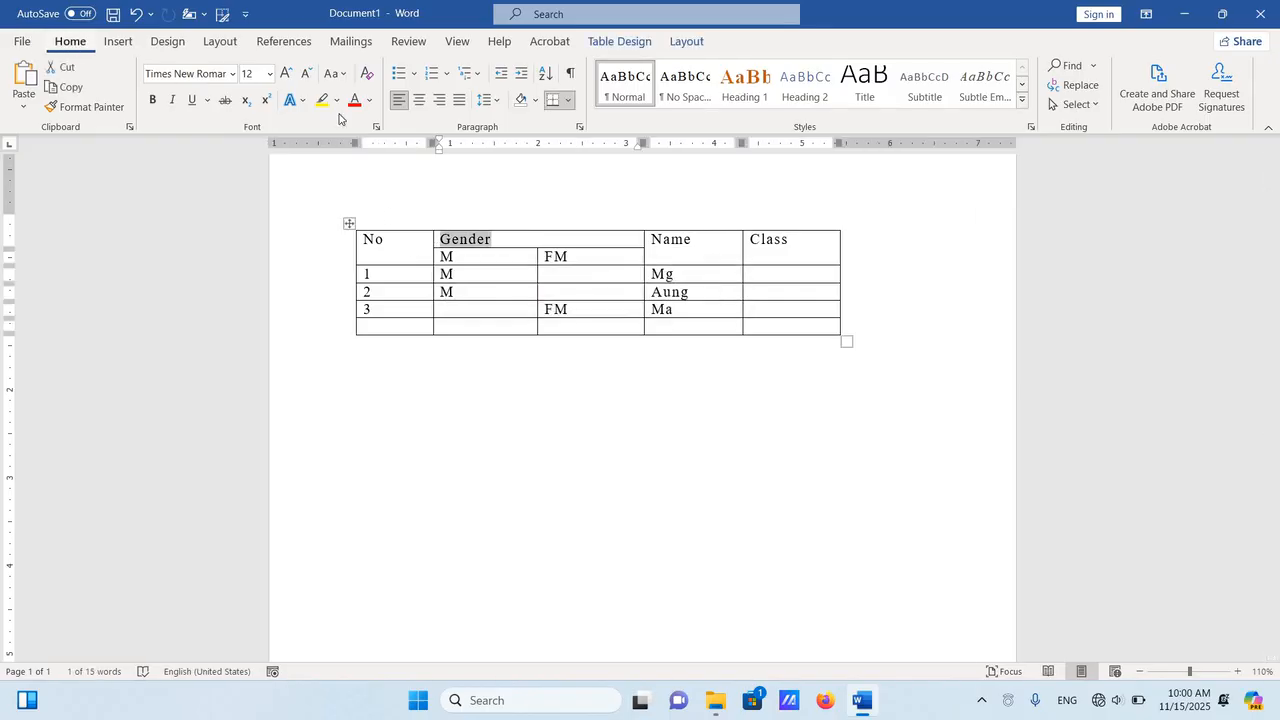
pyautogui.click(420, 102)
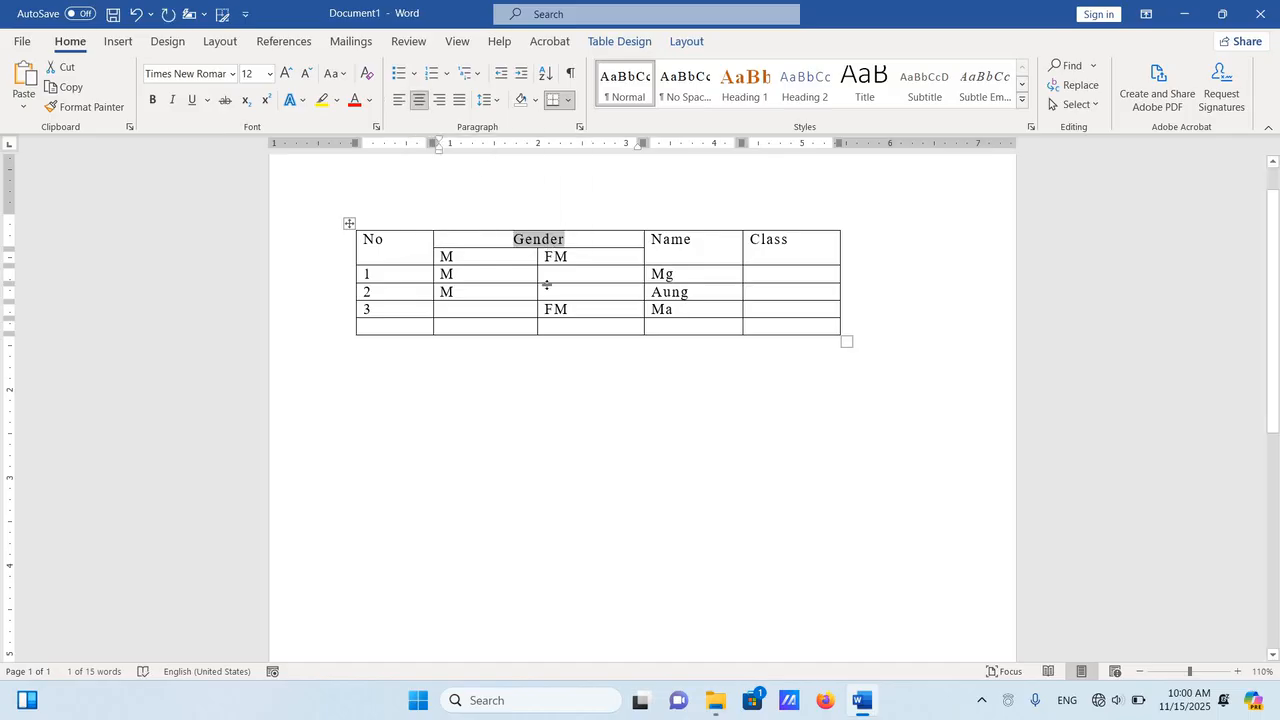
pyautogui.click(514, 362)
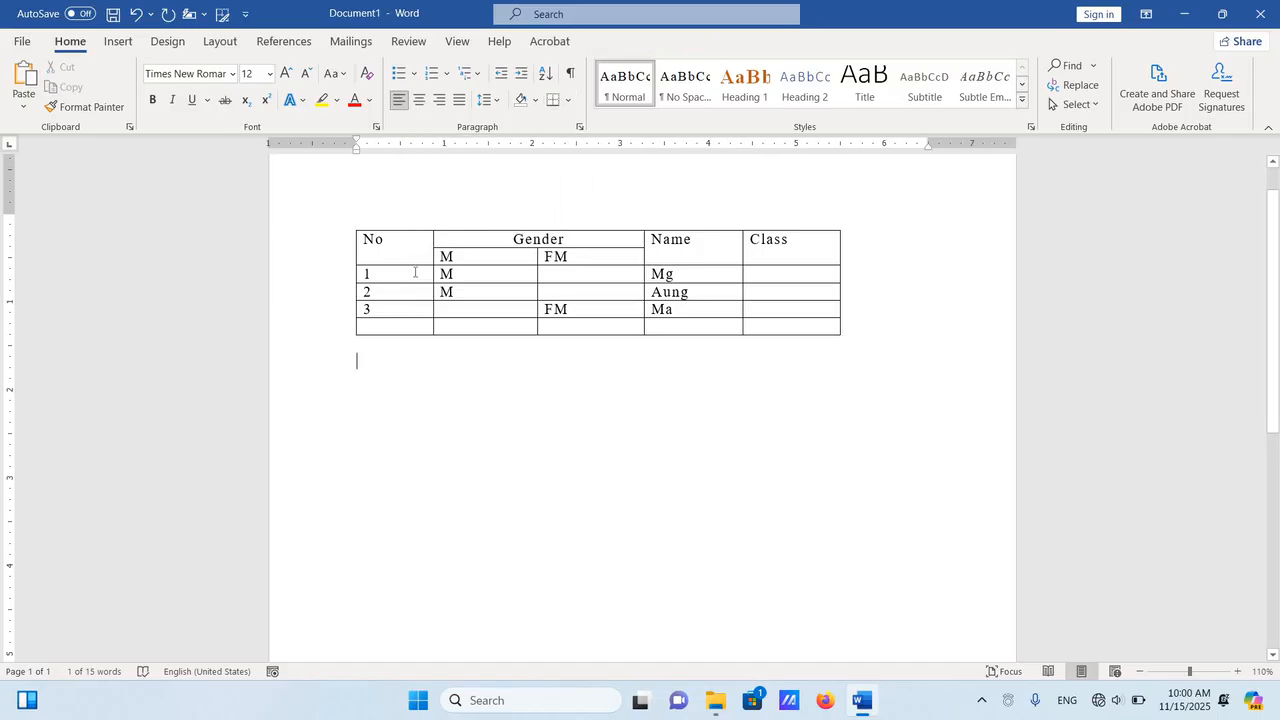
pyautogui.doubleClick(366, 238)
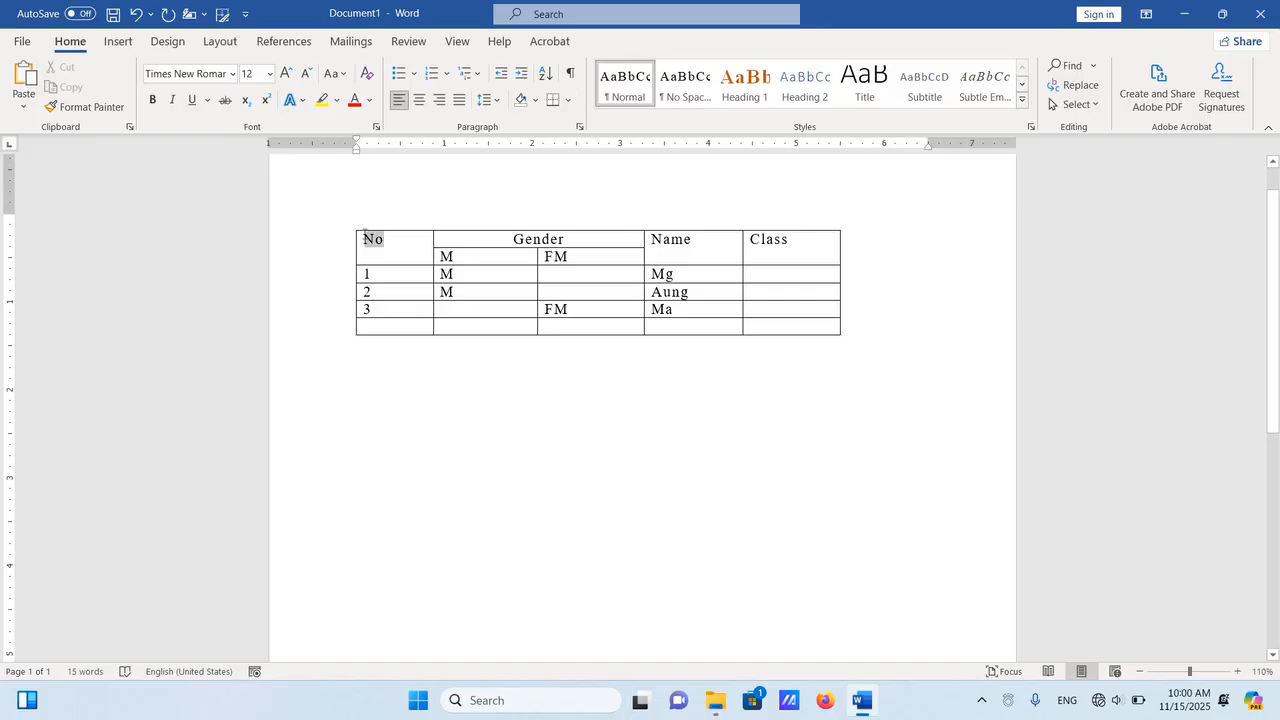
pyautogui.click(421, 103)
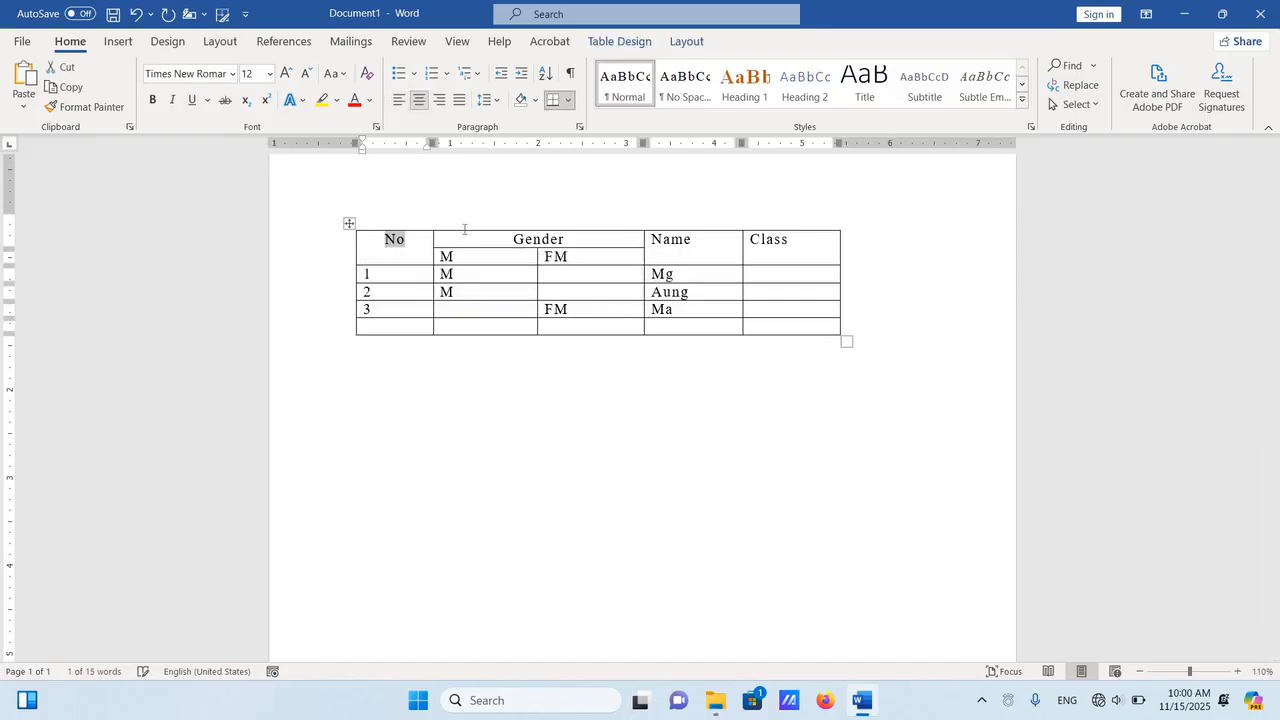
pyautogui.click(477, 405)
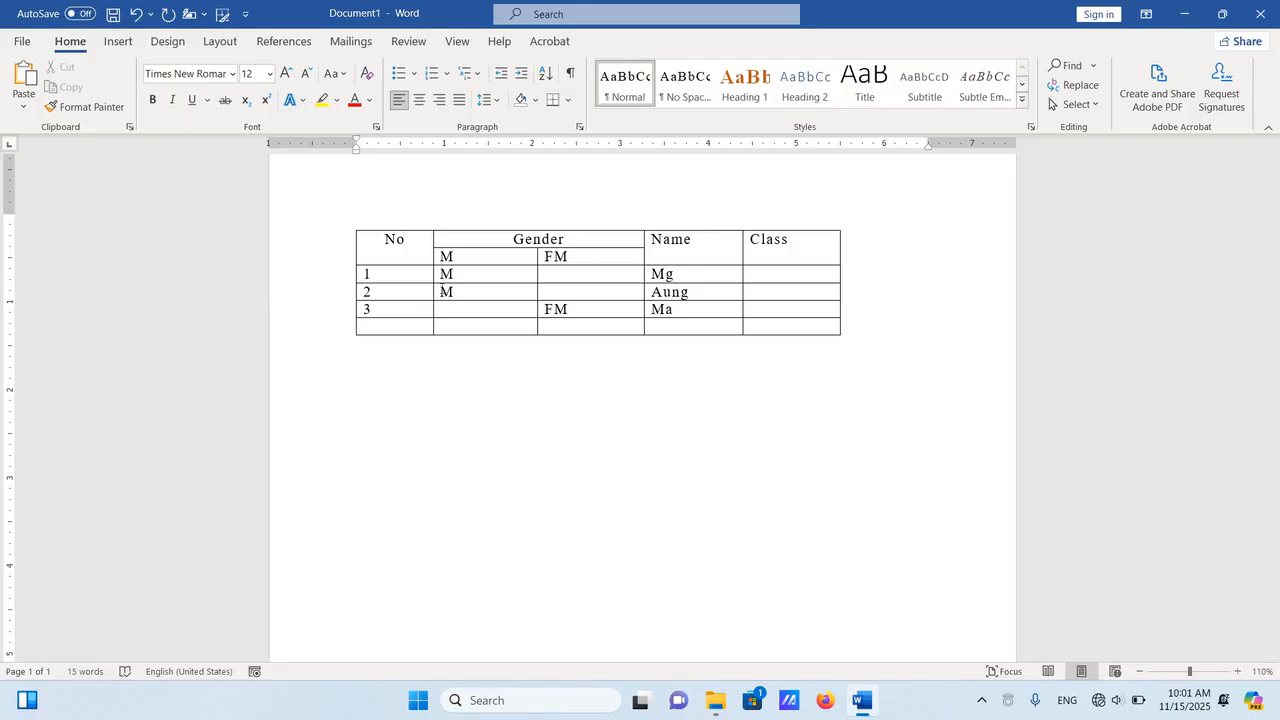
# Step: Align the No header text to the center of its merged cell, both vertically and horizontally
pyautogui.click(441, 290)
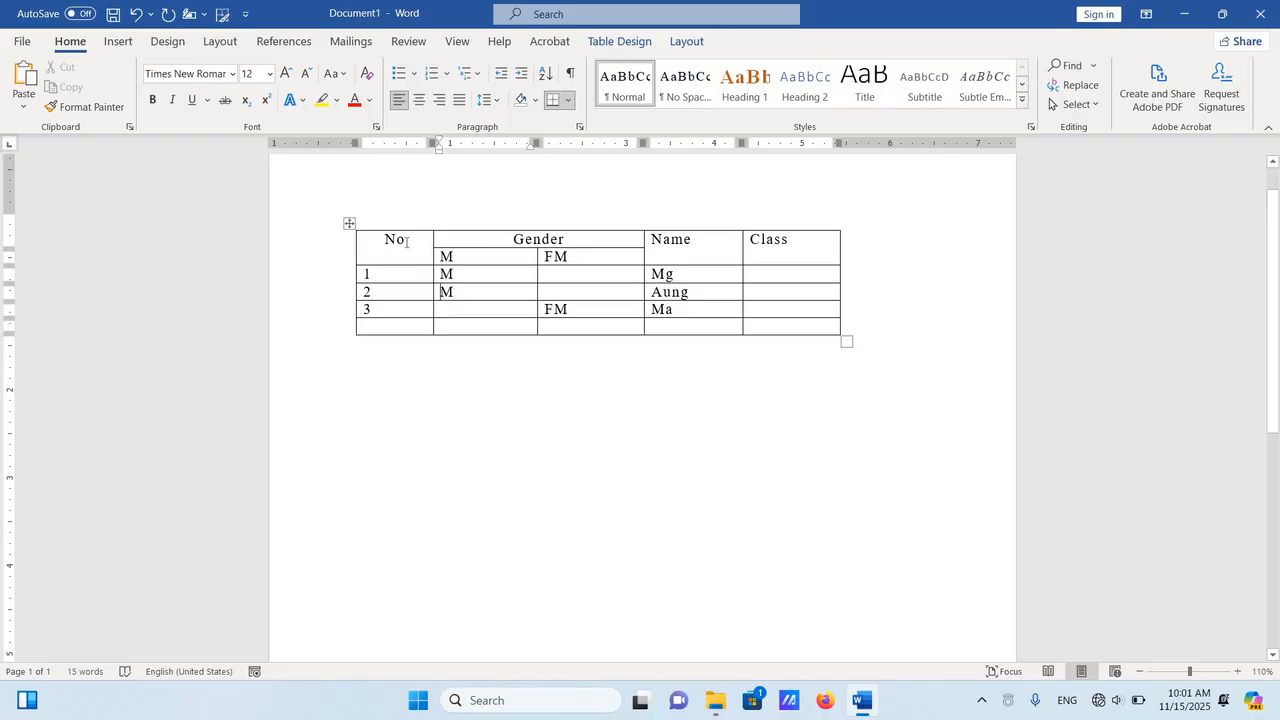
pyautogui.moveTo(406, 241); pyautogui.dragTo(382, 242)
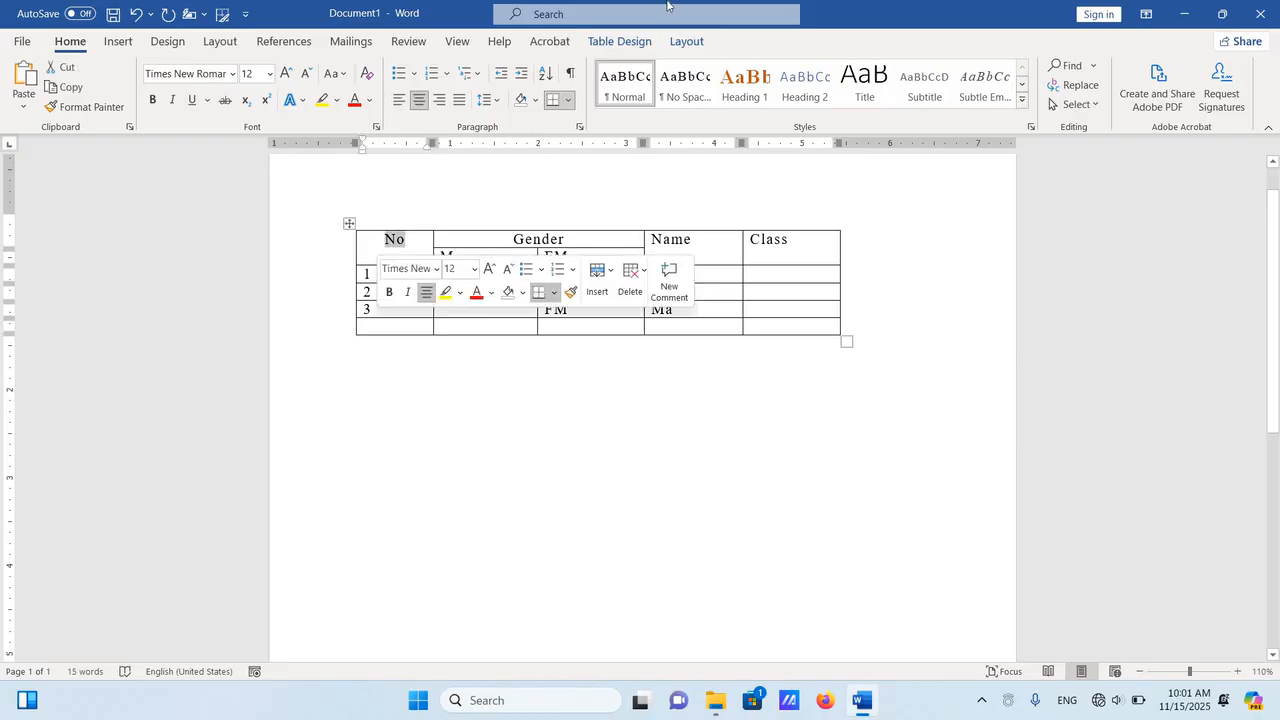
pyautogui.click(687, 41)
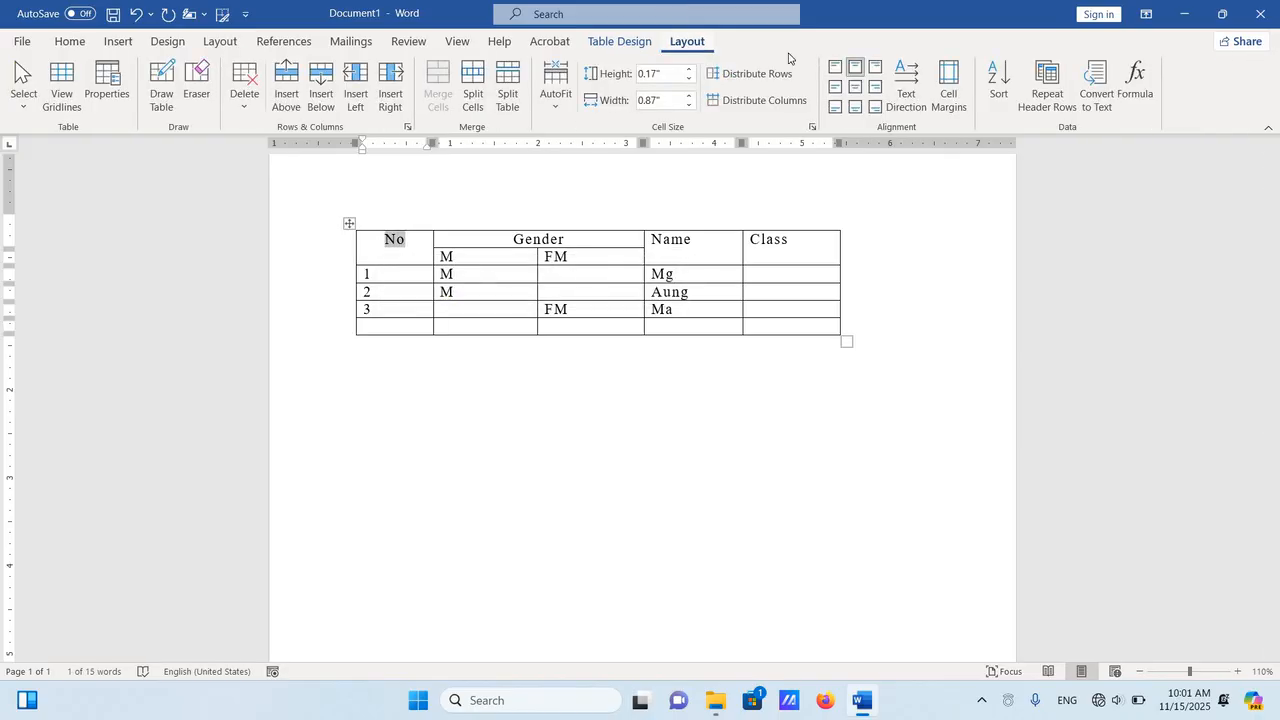
pyautogui.click(857, 88)
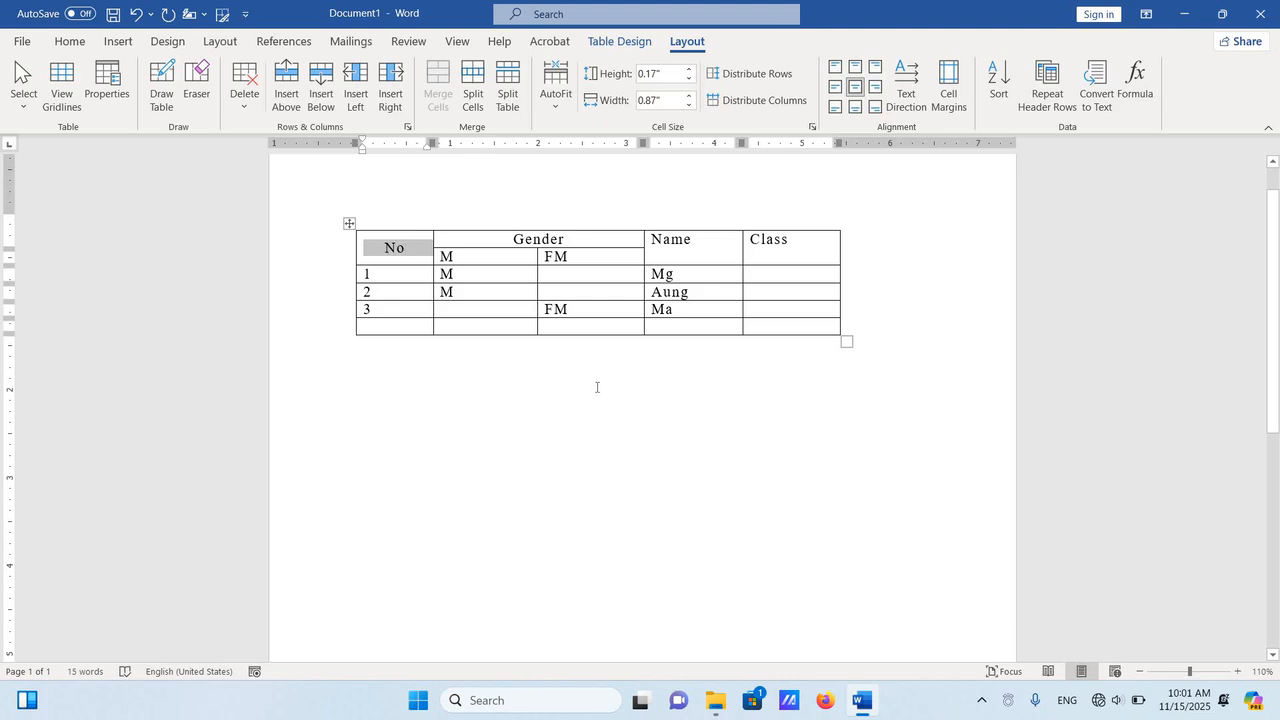
pyautogui.click(629, 353)
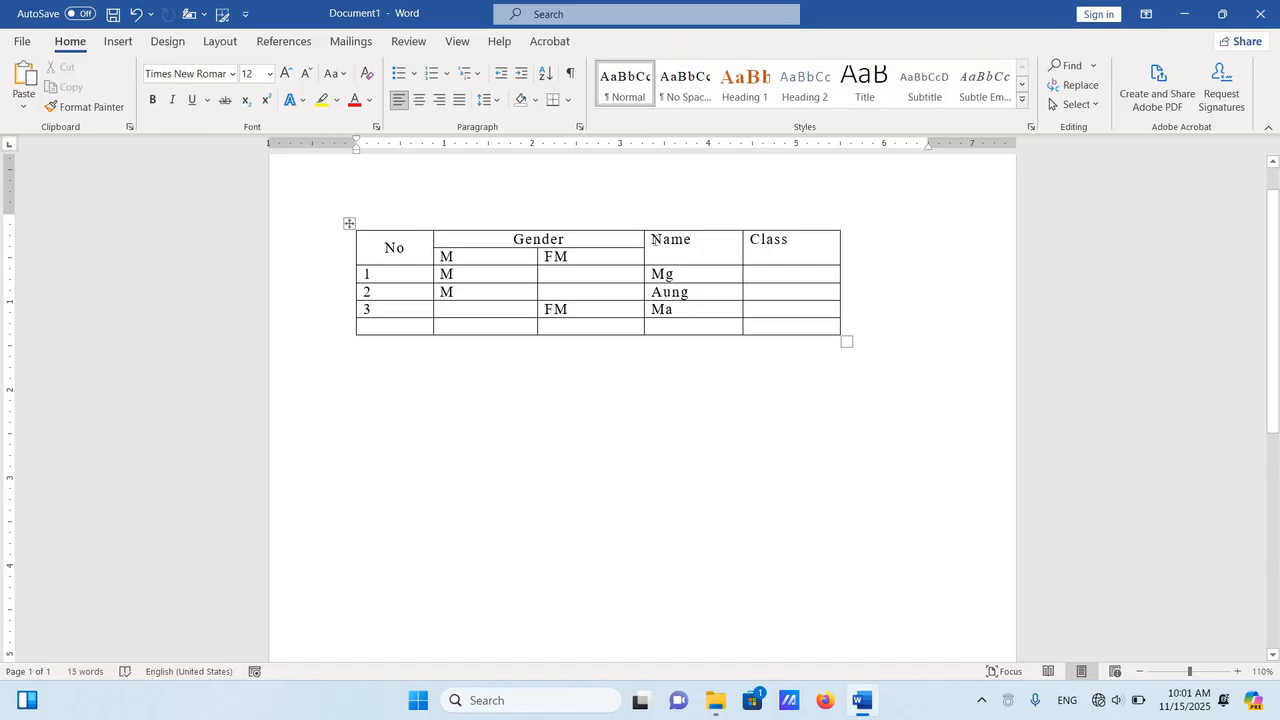
# Step: Align the Name and Class header texts to the center of their merged cells, both vertically and horizontally
pyautogui.moveTo(651, 240); pyautogui.dragTo(778, 248)
pyautogui.click(687, 41)
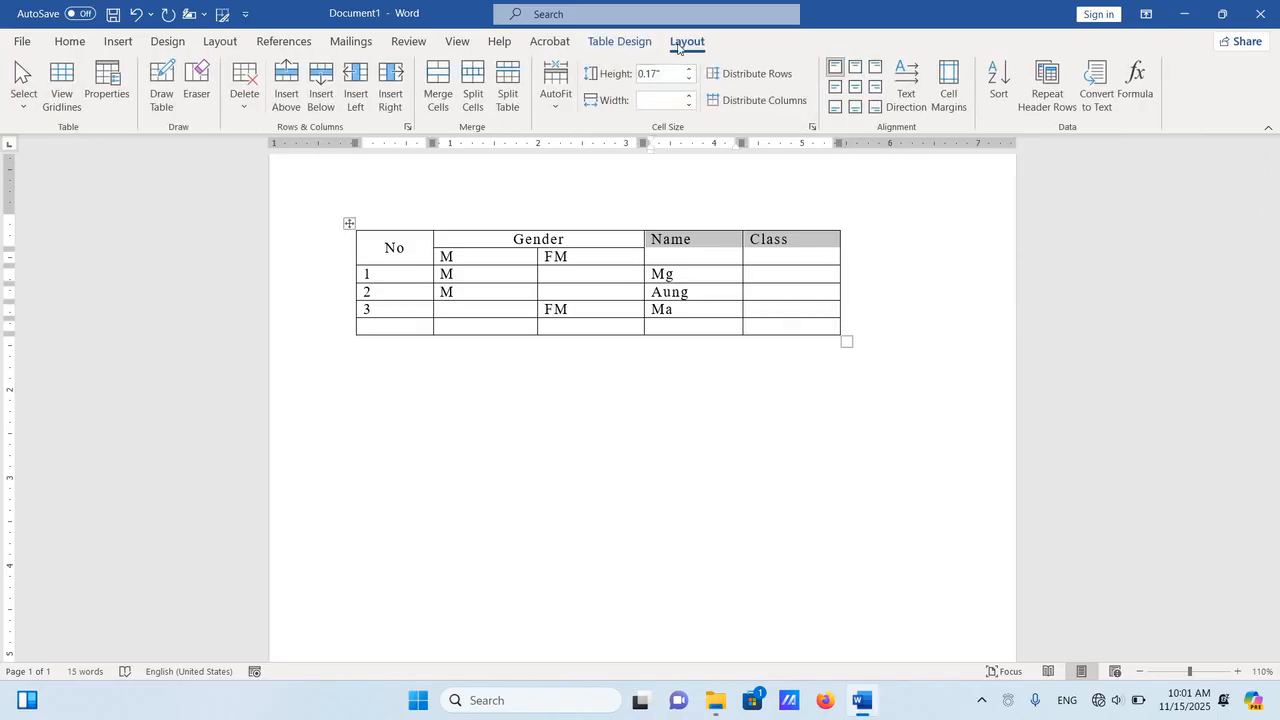
pyautogui.click(857, 93)
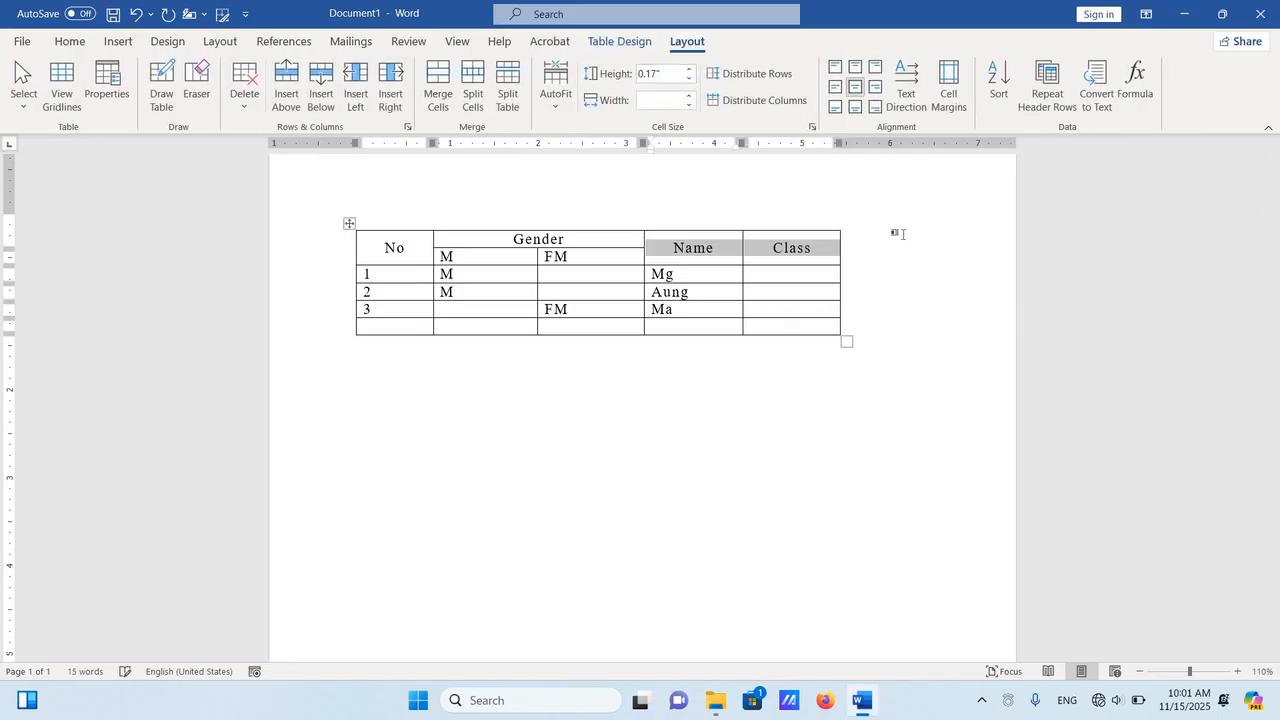
pyautogui.click(900, 242)
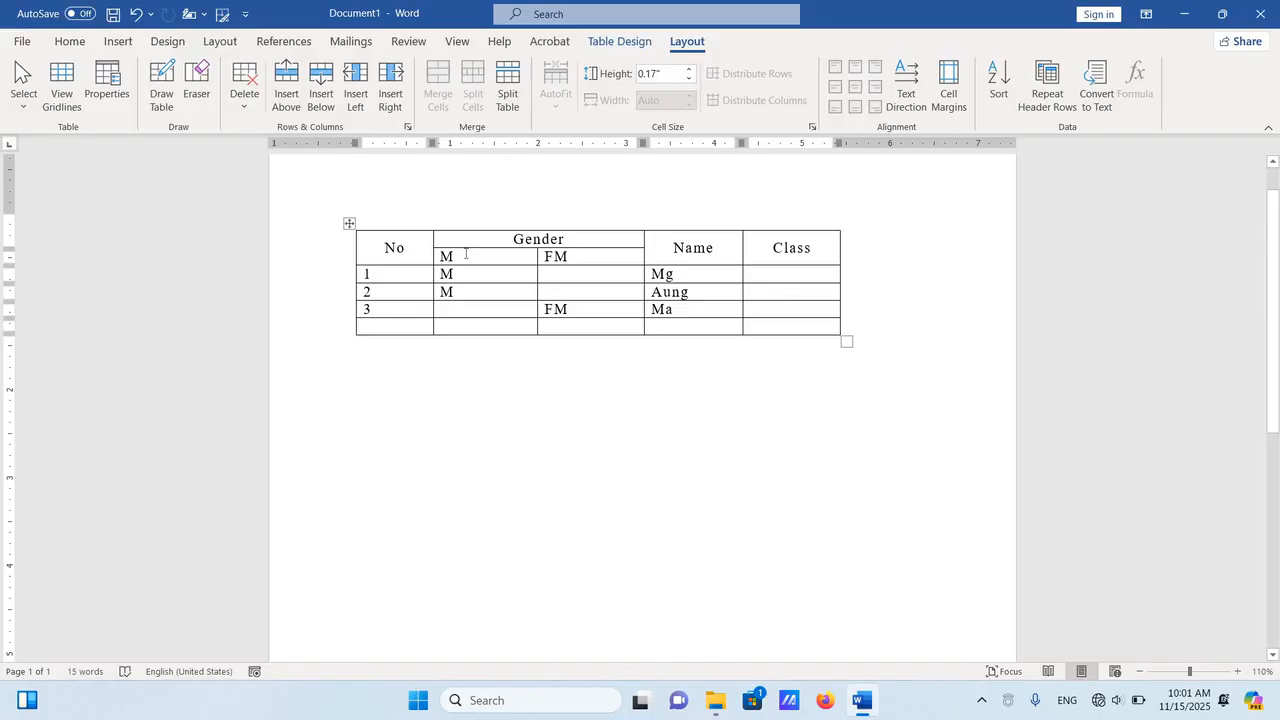
# Step: Align the text of all cells in the table to the center, both vertically and horizontally
pyautogui.moveTo(445, 257); pyautogui.dragTo(600, 258)
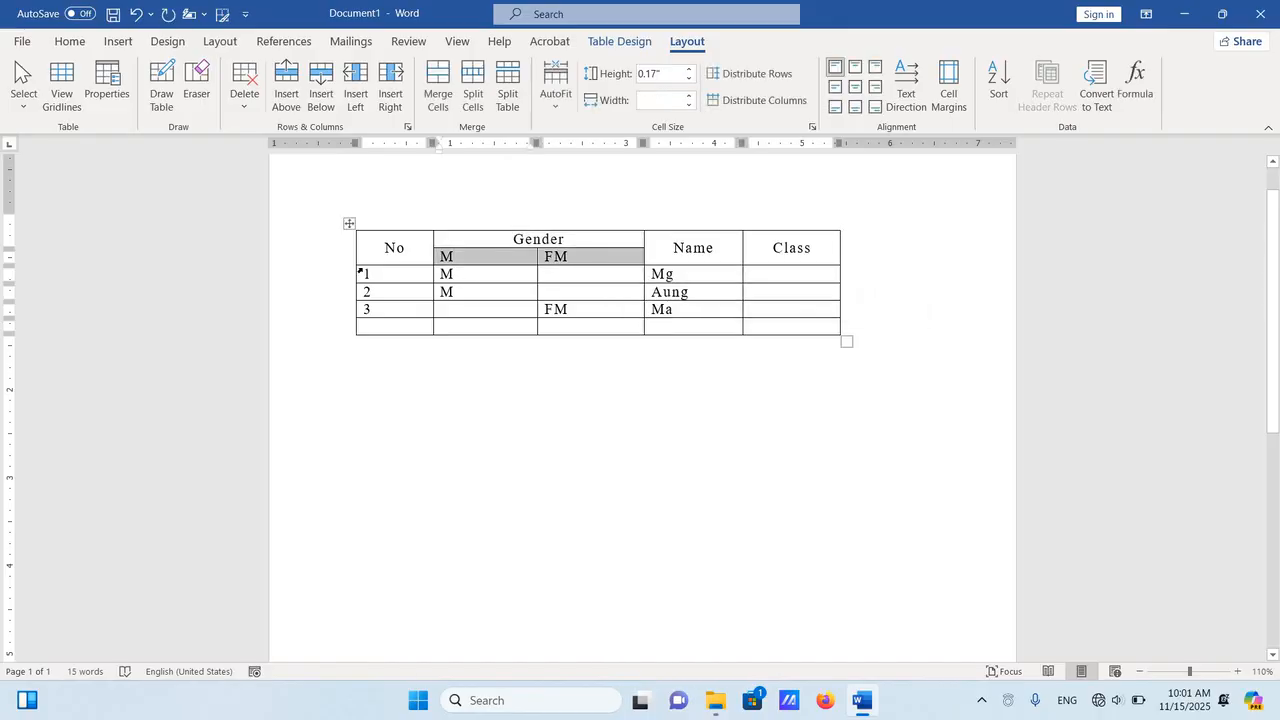
pyautogui.click(362, 279)
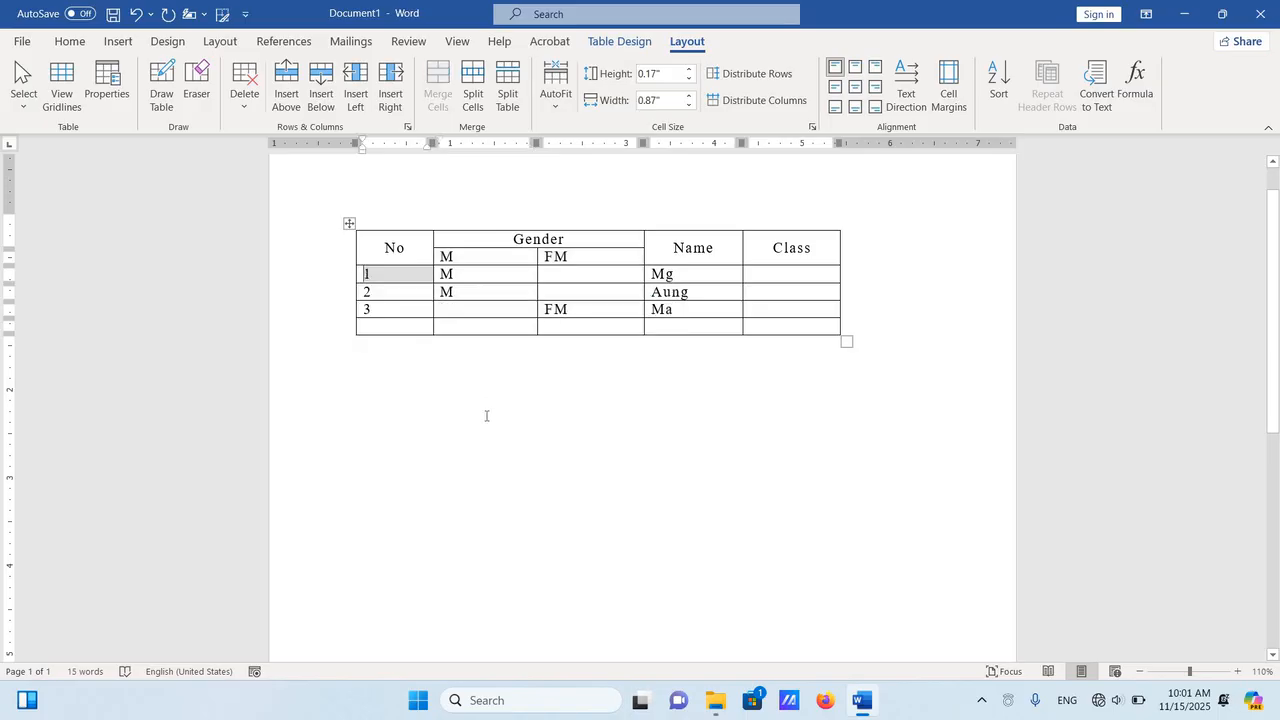
pyautogui.click(399, 274)
pyautogui.hotkey('ctrl', 'End')
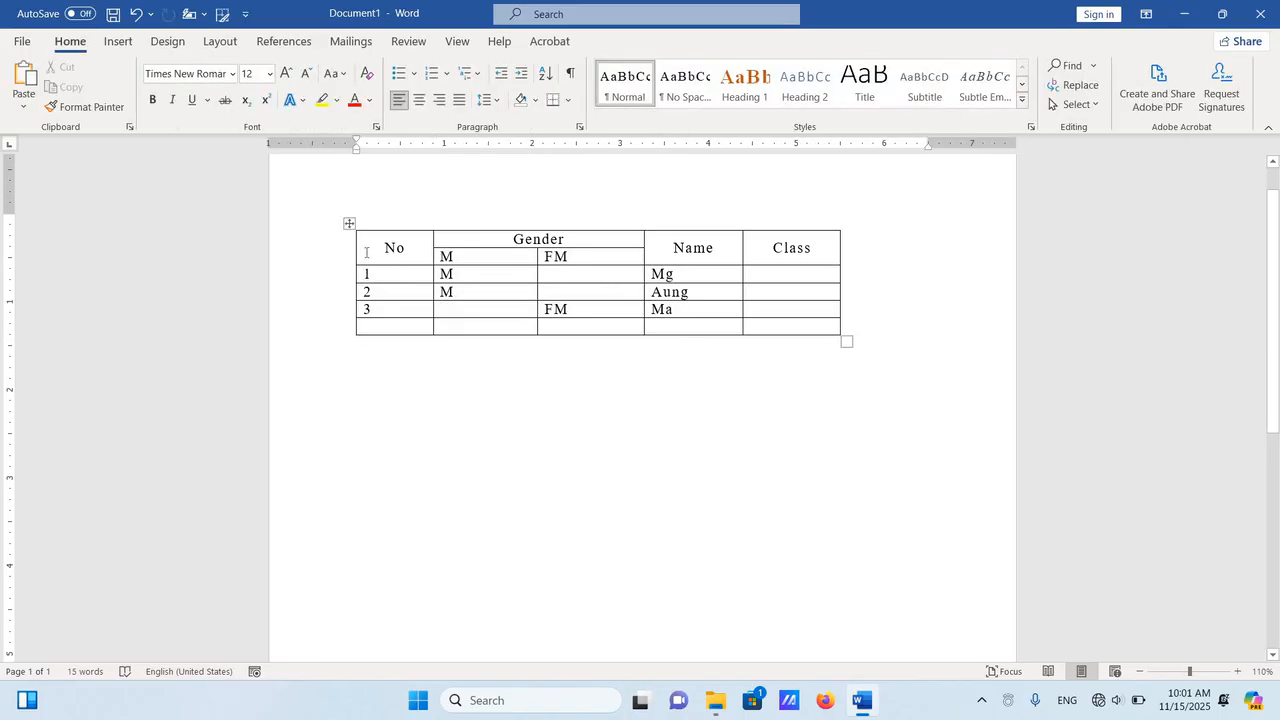
pyautogui.moveTo(392, 247); pyautogui.dragTo(785, 326)
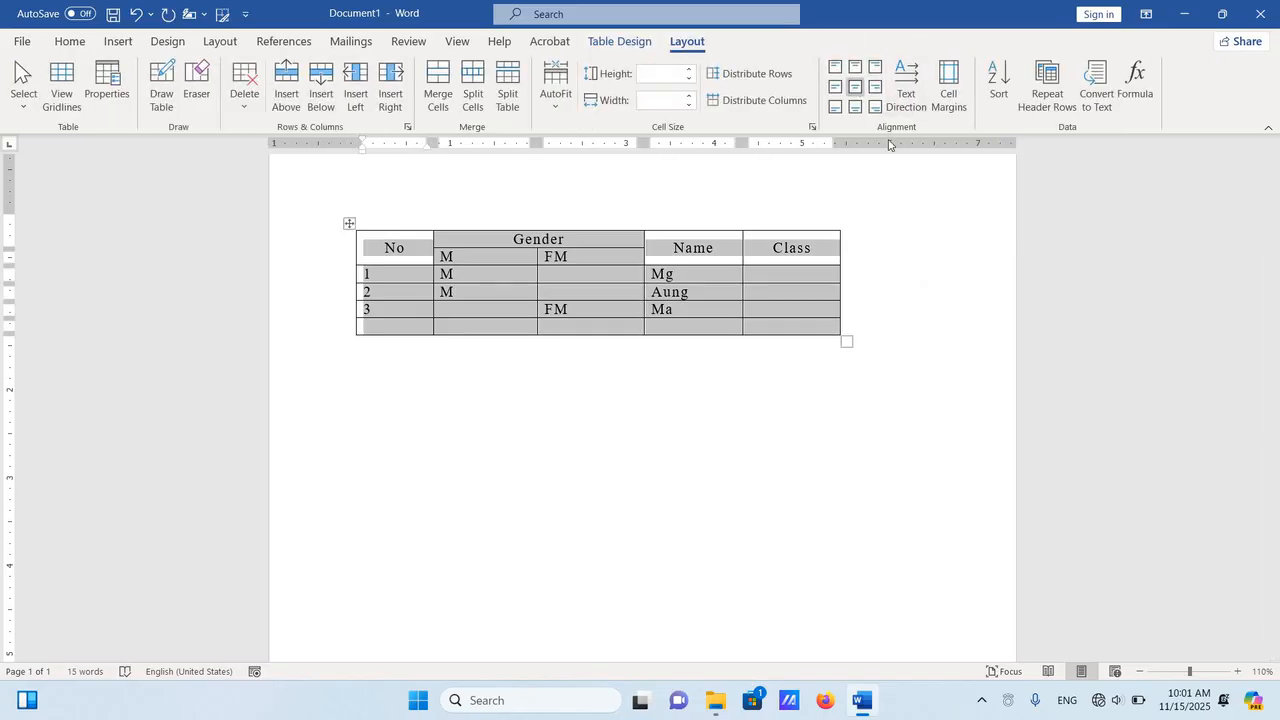
pyautogui.click(855, 87)
pyautogui.click(926, 229)
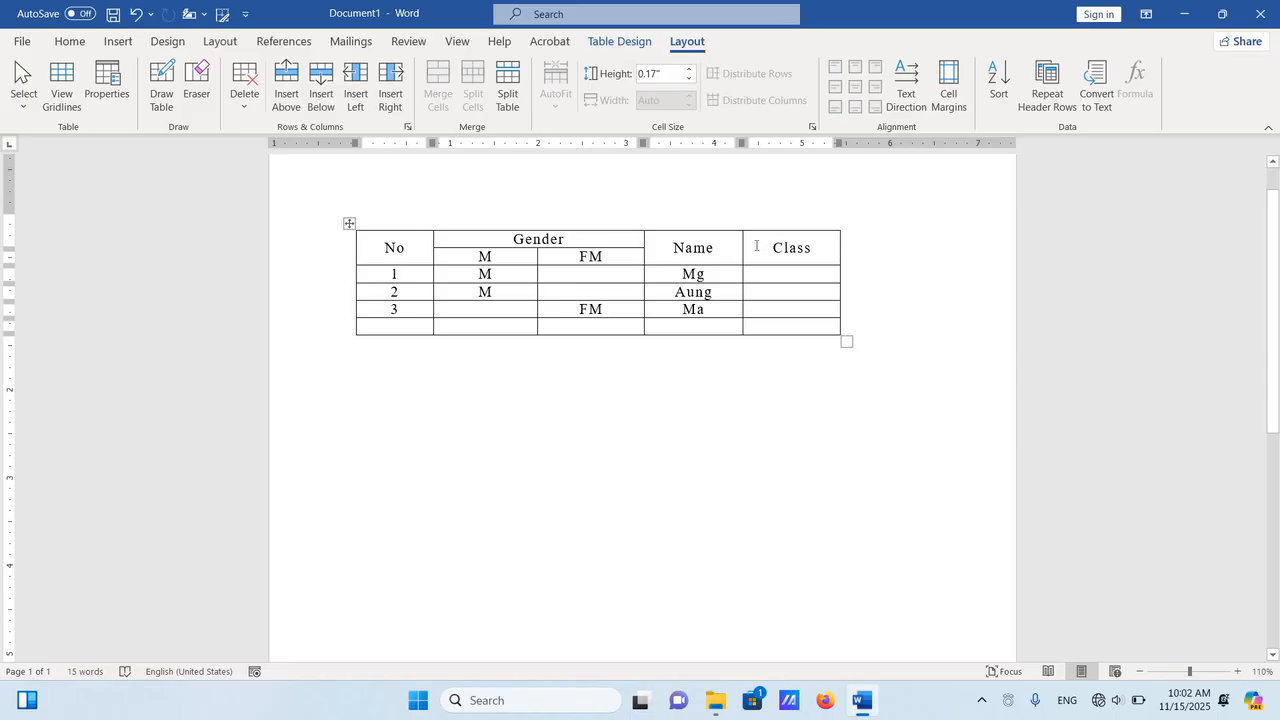
# Step: Increase the height of the M and FM header row and rotate the No header text to read vertically upward
pyautogui.click(404, 247)
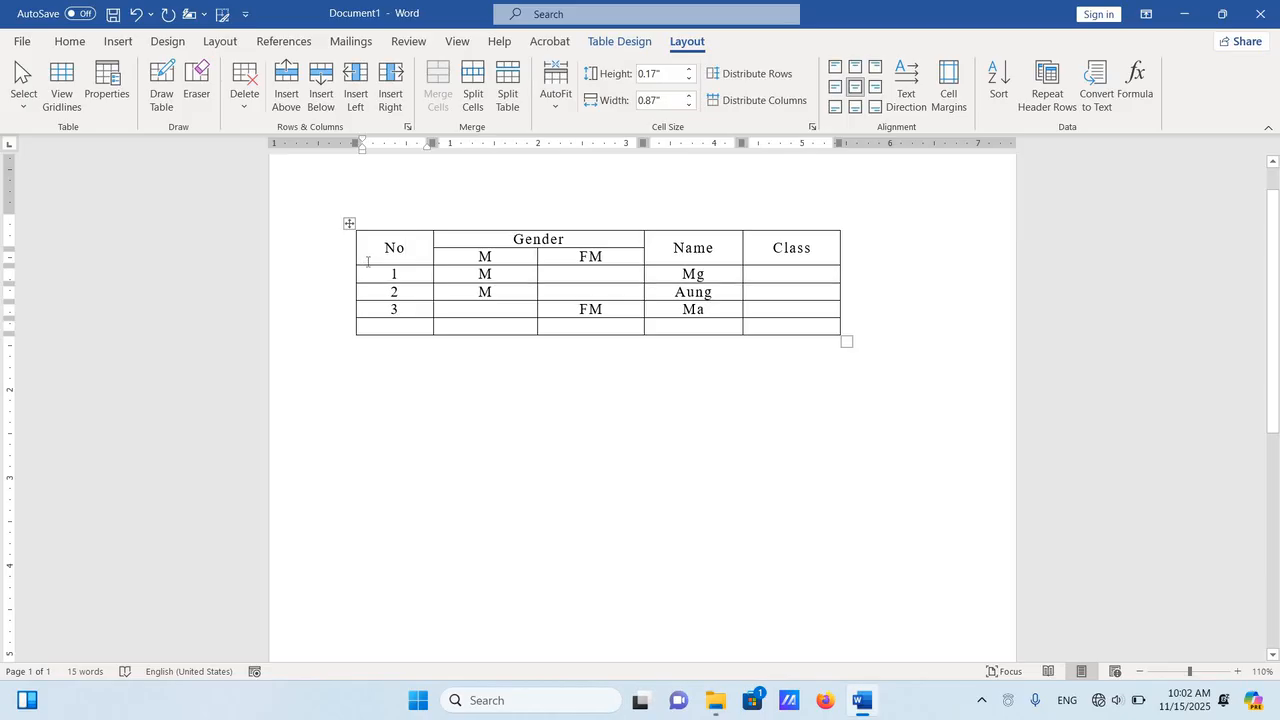
pyautogui.moveTo(367, 265)
pyautogui.mouseDown()
pyautogui.moveTo(363, 279)
pyautogui.moveTo(388, 257)
pyautogui.mouseUp()
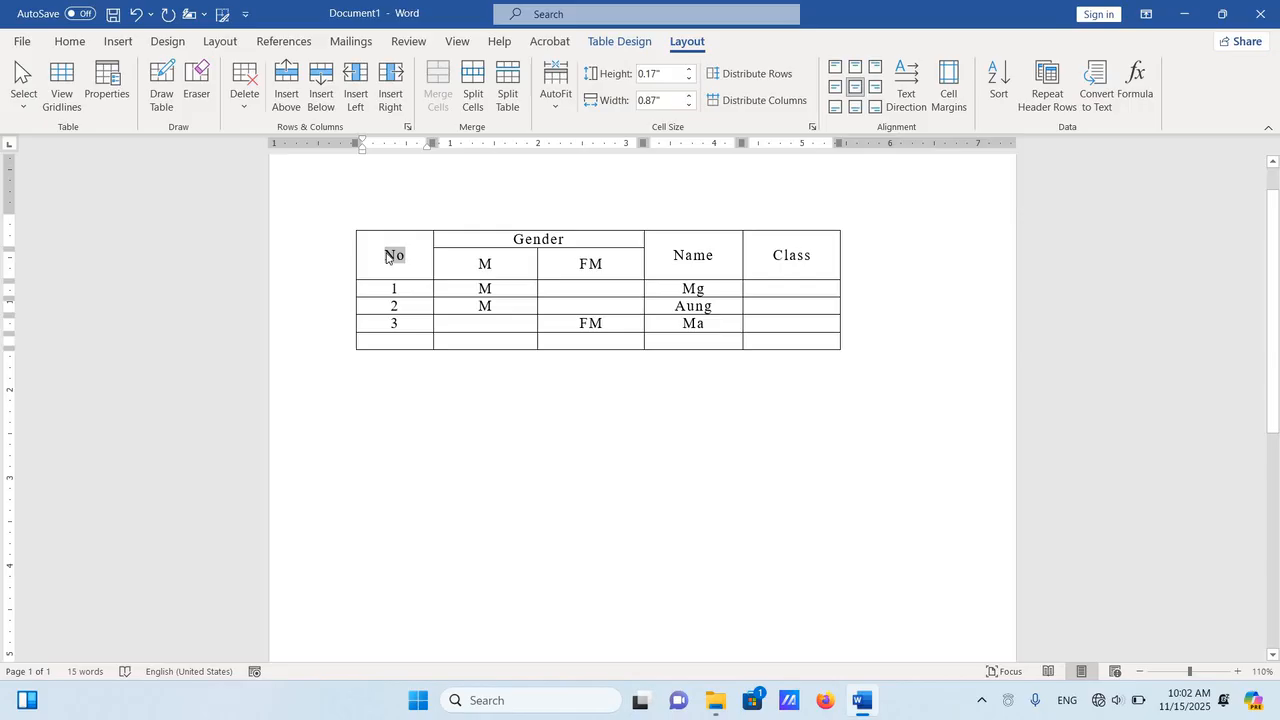
pyautogui.click(917, 99)
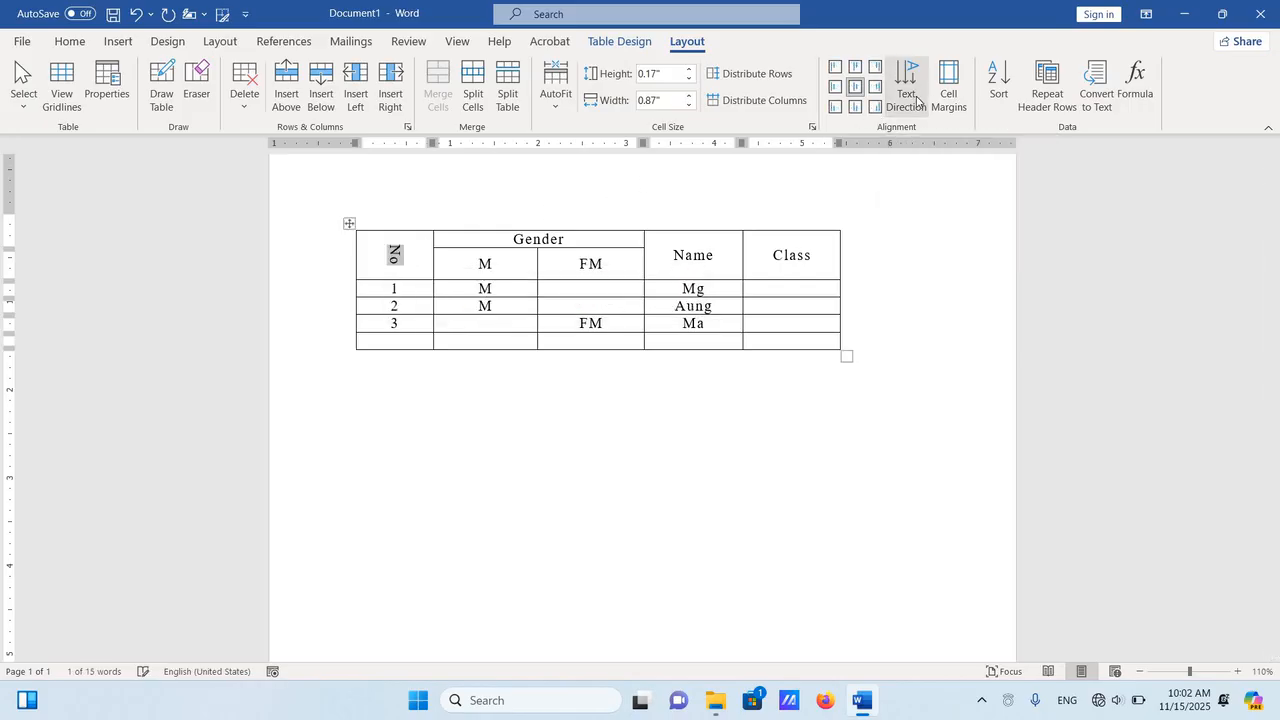
pyautogui.click(917, 99)
pyautogui.click(483, 204)
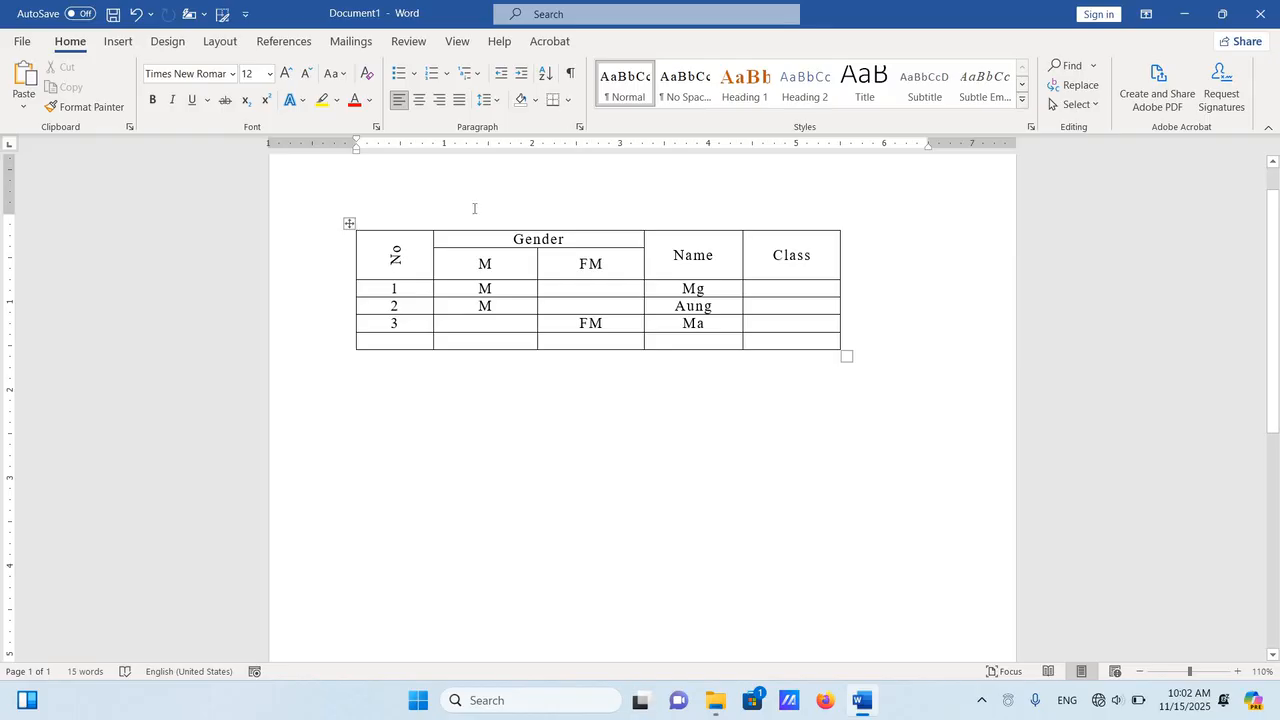
pyautogui.click(405, 255)
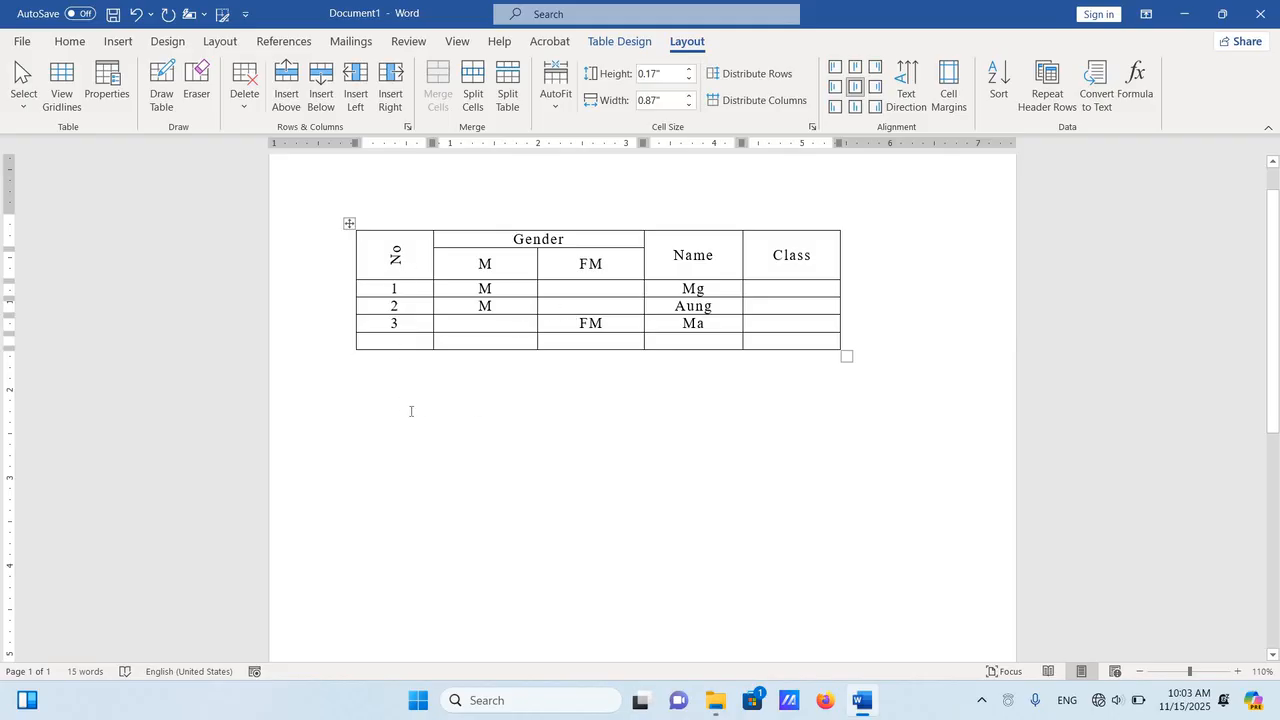
pyautogui.doubleClick(375, 415)
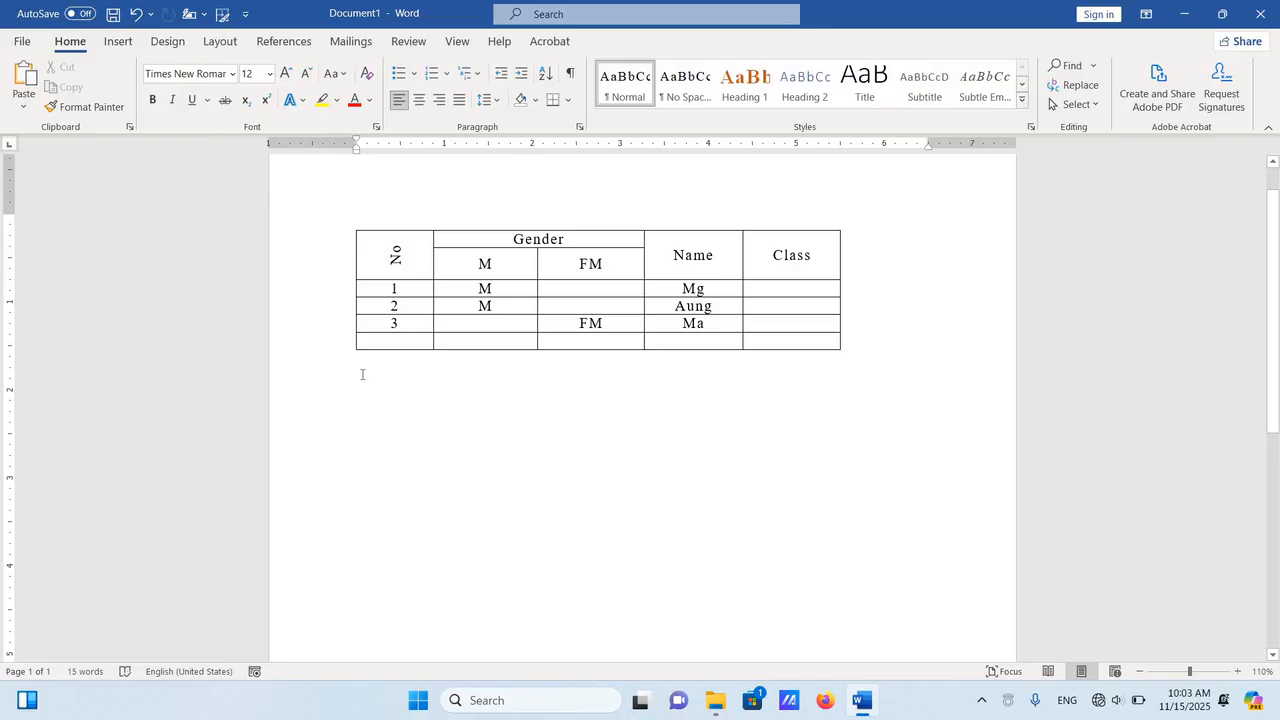
pyautogui.hotkey('ctrl', 'z')
pyautogui.click(378, 340)
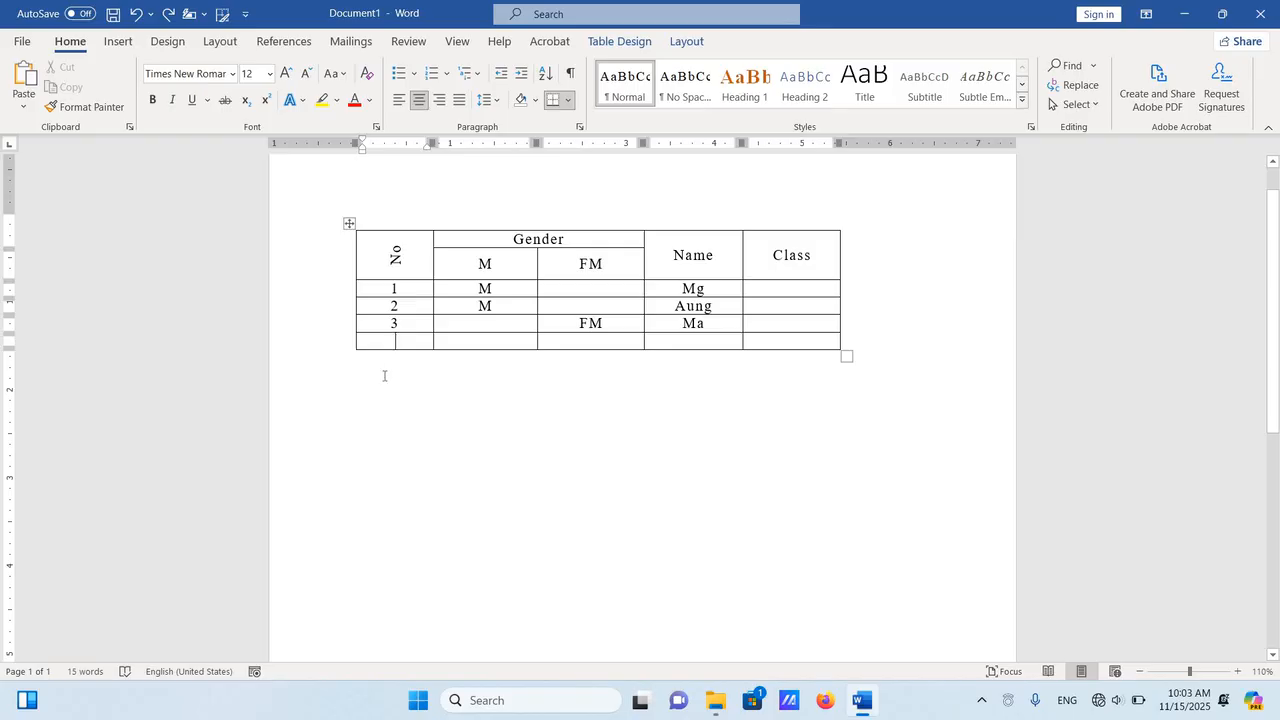
# Step: Insert a second table with 5 columns and 6 rows below the first table
pyautogui.click(361, 396)
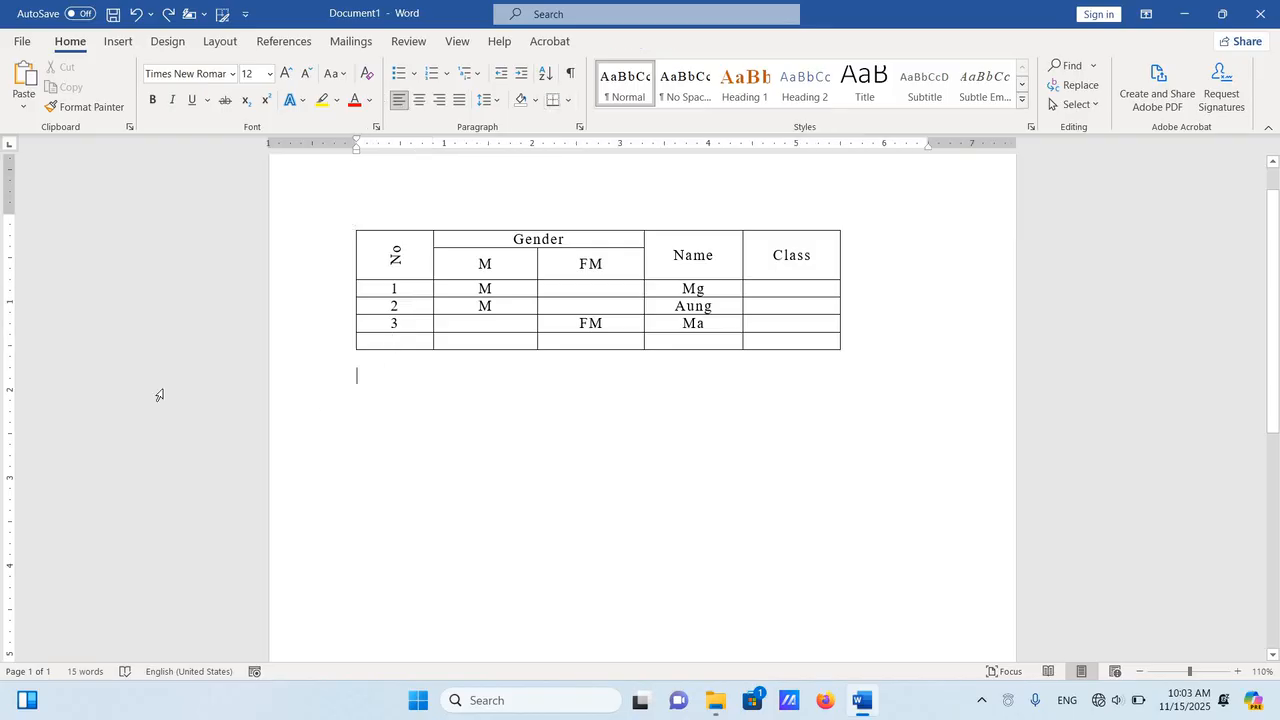
pyautogui.click(120, 42)
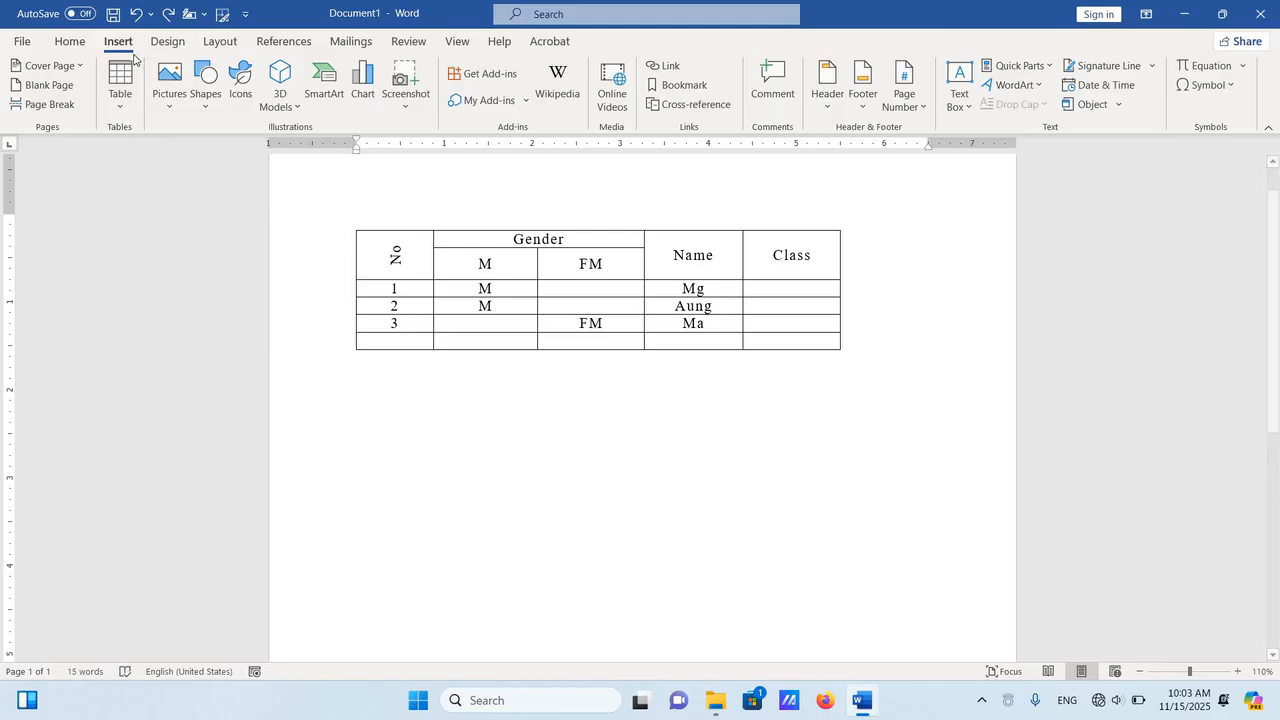
pyautogui.click(125, 107)
pyautogui.click(178, 290)
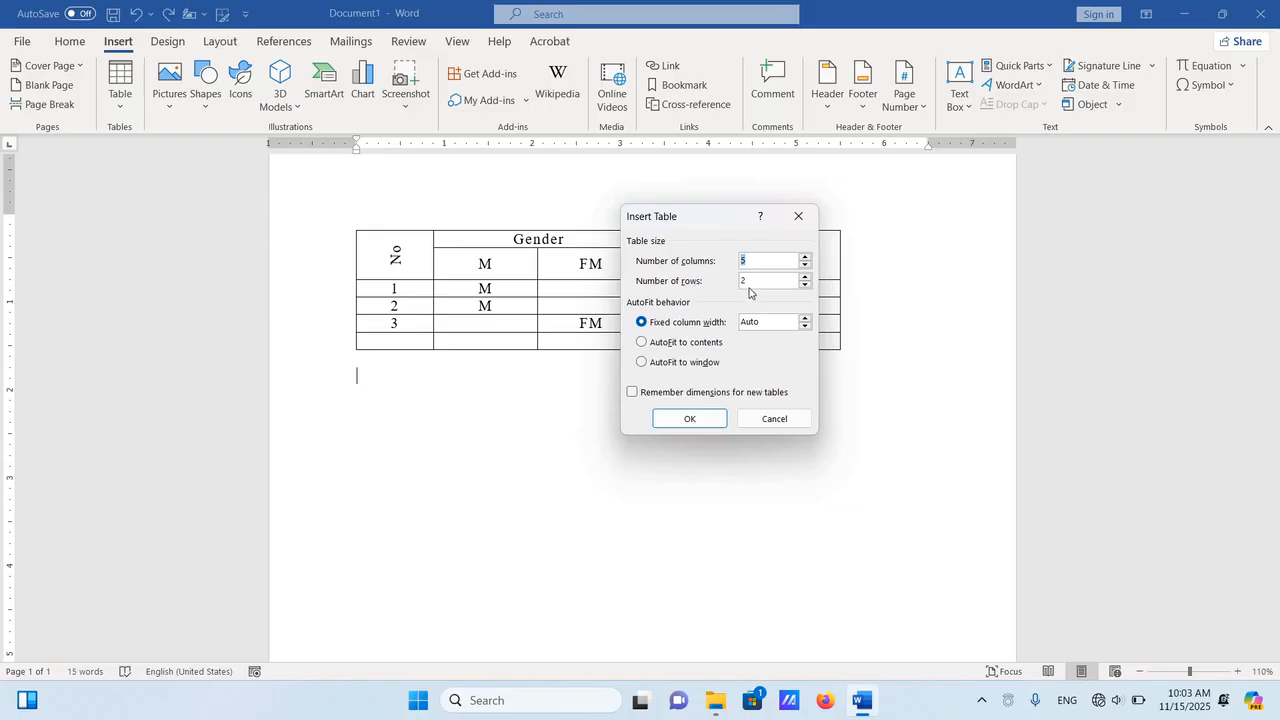
pyautogui.doubleClick(750, 283)
pyautogui.write('6')
pyautogui.click(699, 420)
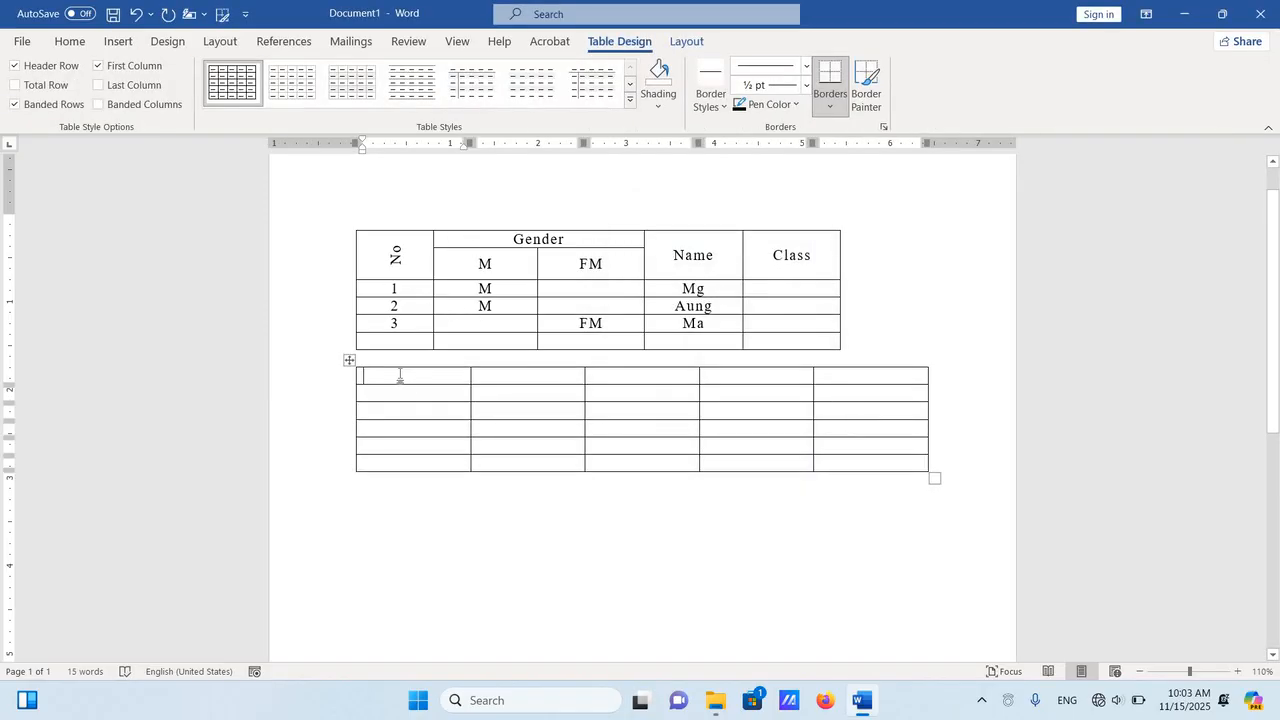
# Step: Enter the headers No, Gender, Name and Class in the first four cells of the new table's top row
pyautogui.write('No')
pyautogui.press('Tab')
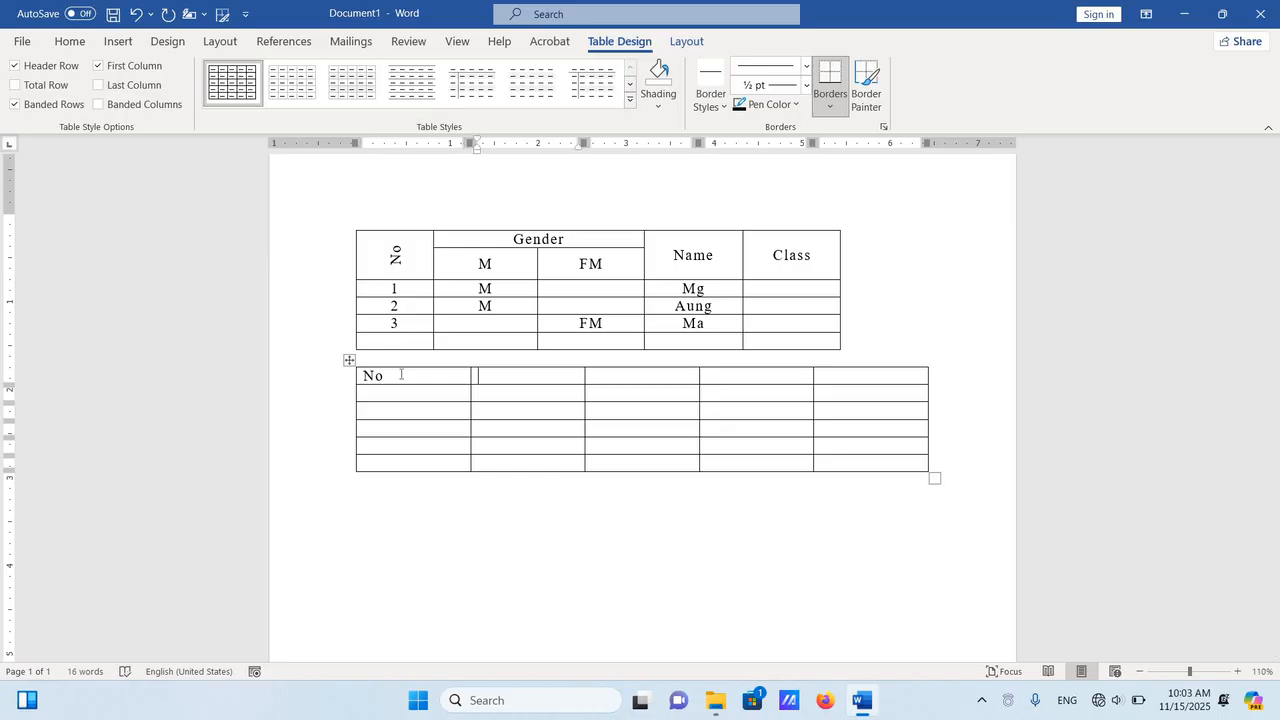
pyautogui.write('Gender')
pyautogui.press('Tab')
pyautogui.write('Name')
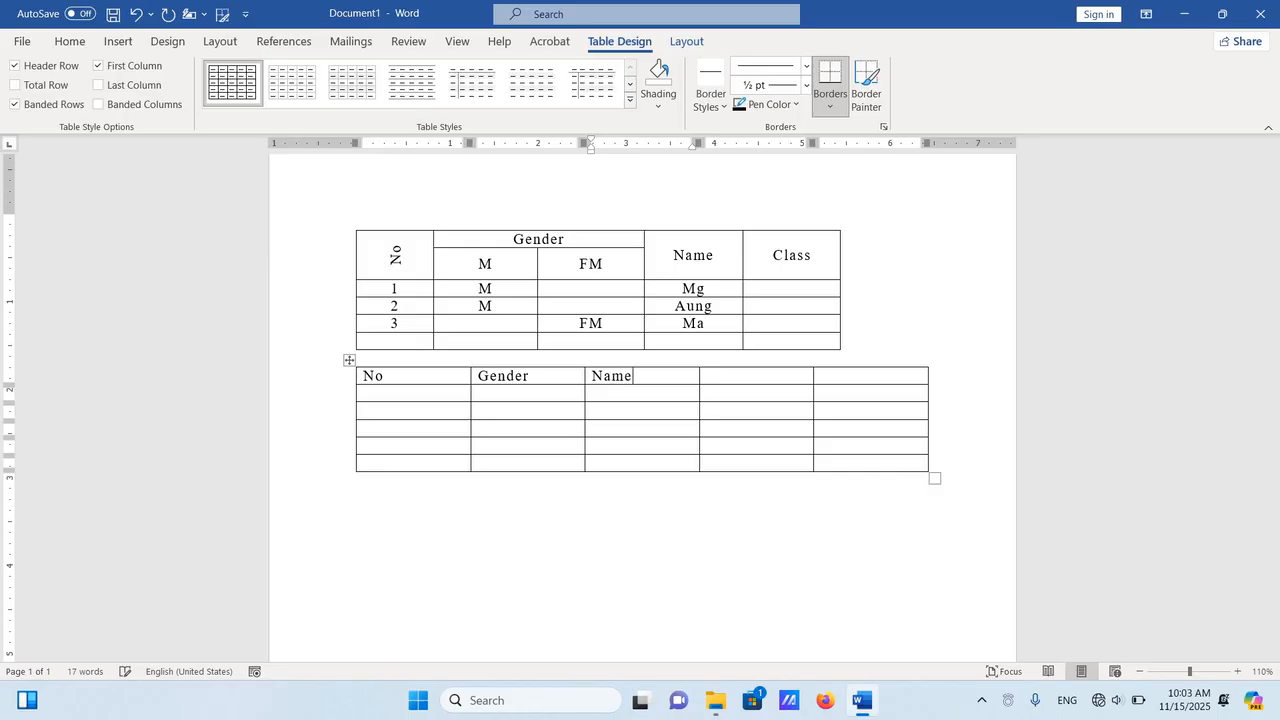
pyautogui.press('Tab')
pyautogui.write('Class')
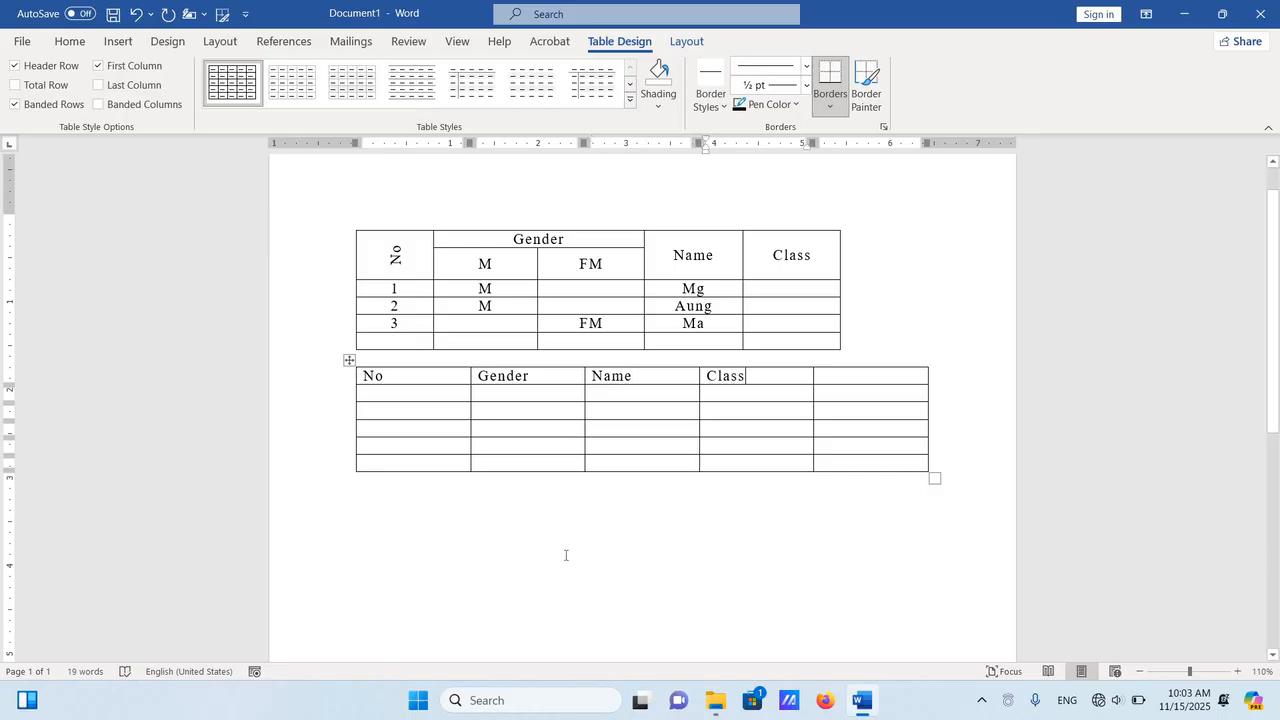
pyautogui.click(562, 549)
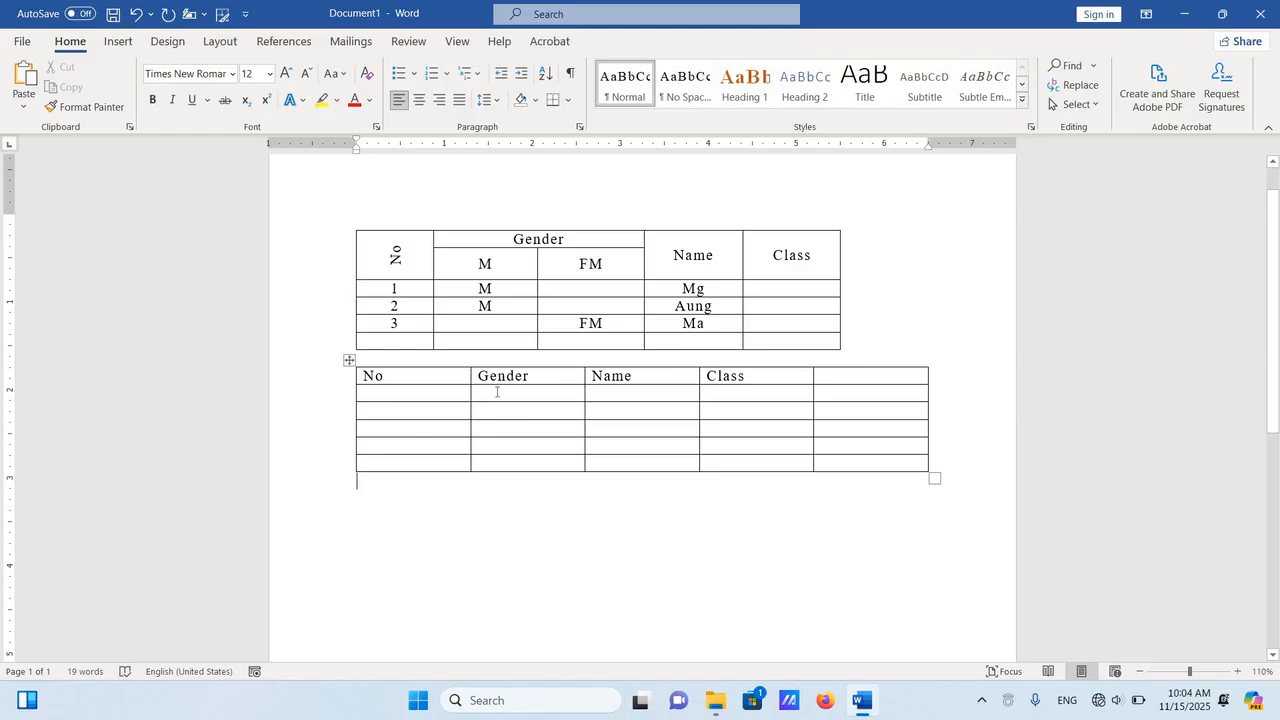
pyautogui.moveTo(551, 410); pyautogui.dragTo(571, 470)
pyautogui.click(620, 42)
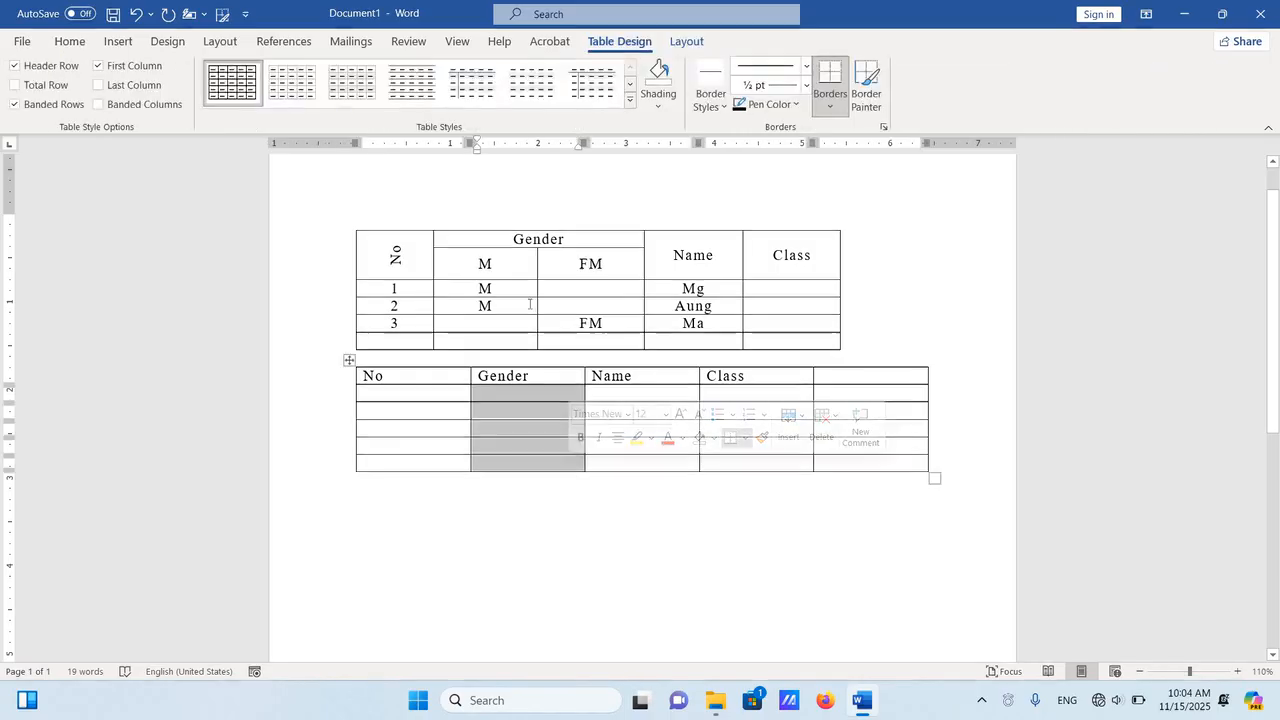
pyautogui.click(508, 302)
pyautogui.moveTo(488, 265); pyautogui.dragTo(608, 309)
pyautogui.moveTo(506, 239); pyautogui.dragTo(601, 239)
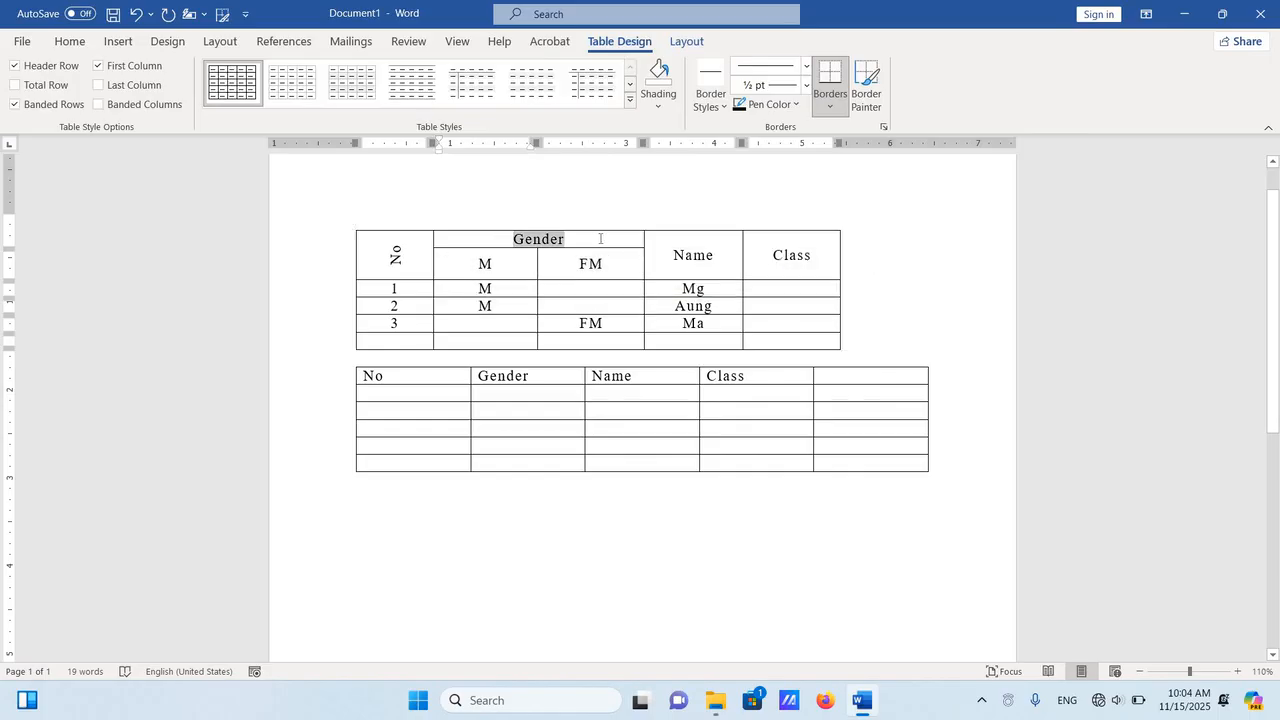
# Step: Split the five cells below the Gender header of the second table into 2 columns and 5 rows, merging them before the split
pyautogui.click(512, 410)
pyautogui.moveTo(519, 399); pyautogui.dragTo(551, 458)
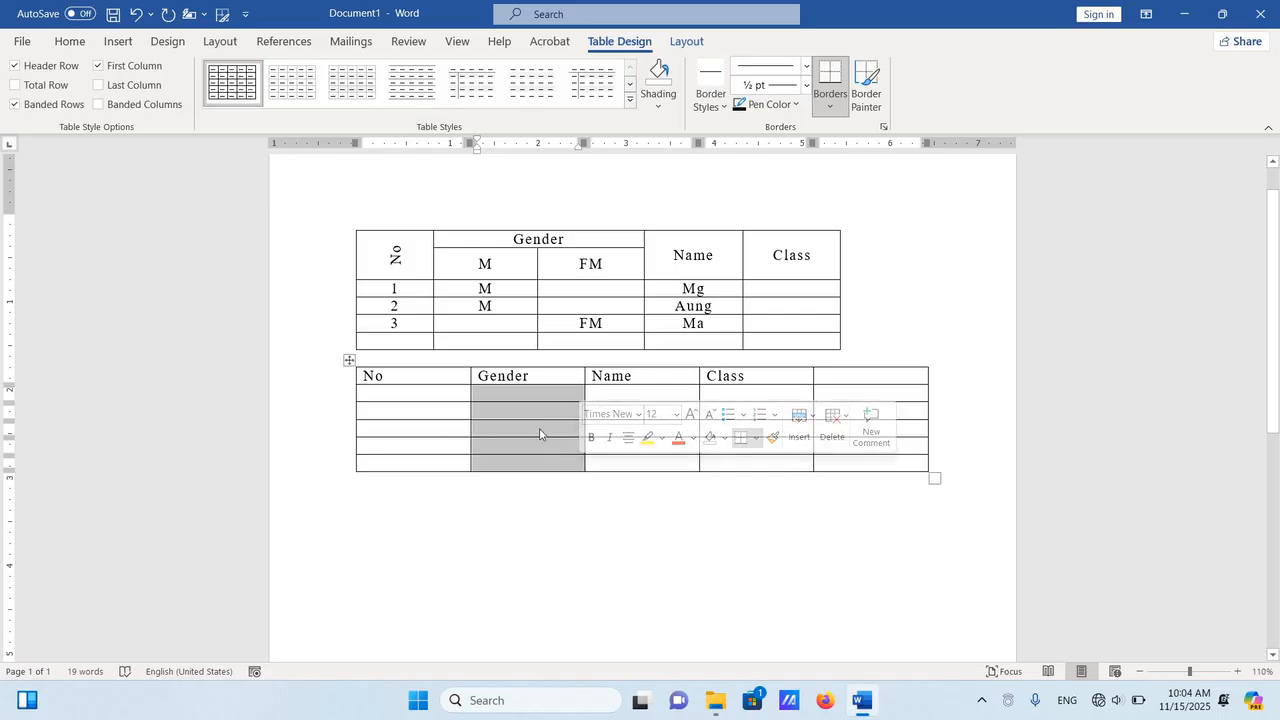
pyautogui.rightClick(524, 418)
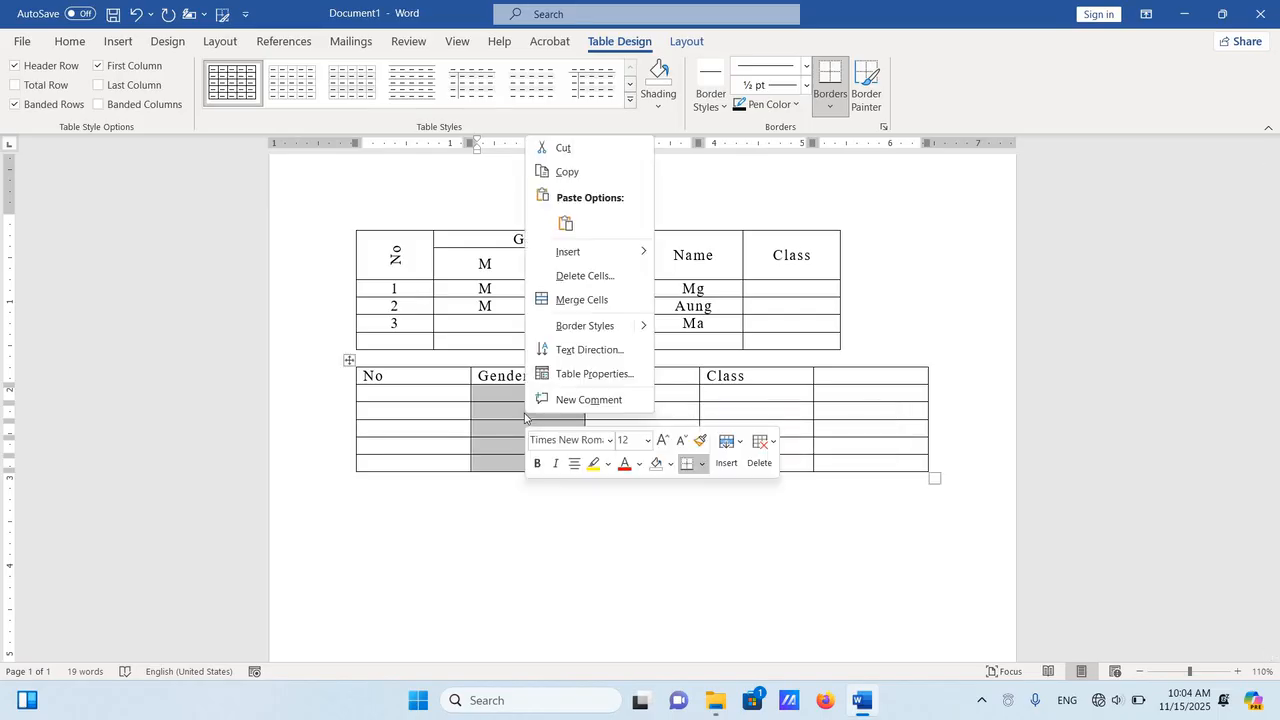
pyautogui.click(581, 299)
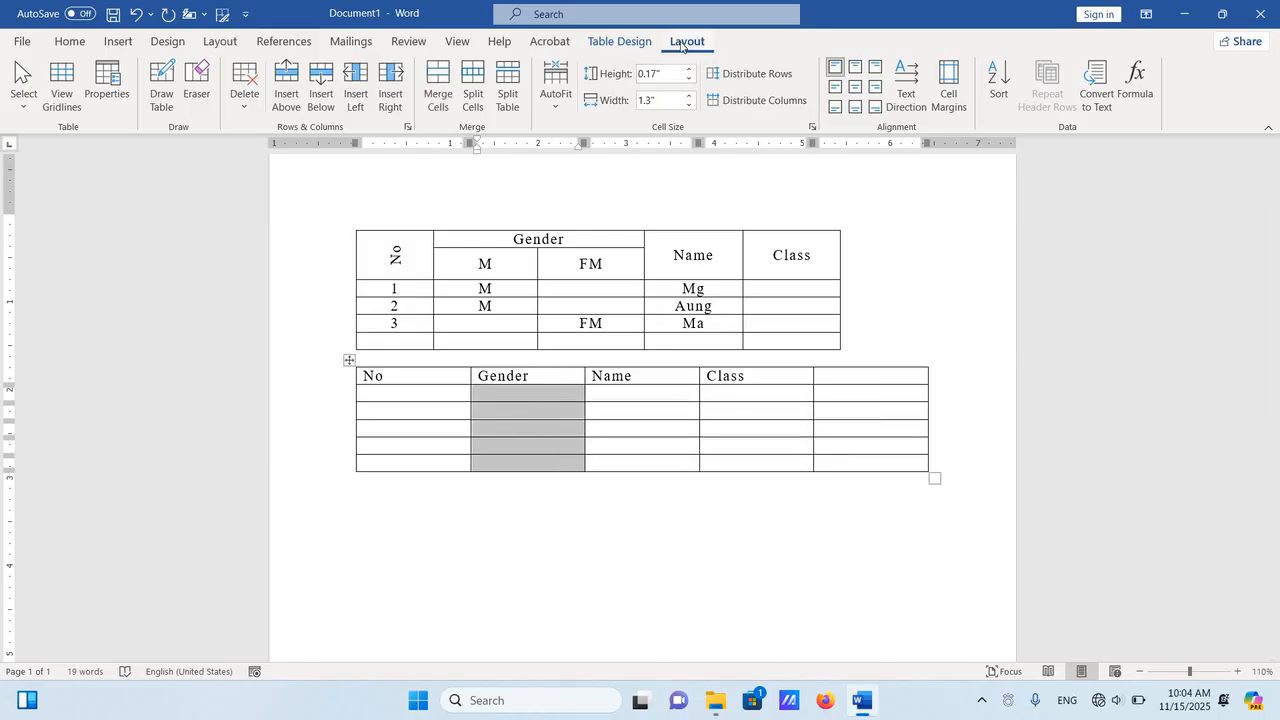
pyautogui.click(473, 100)
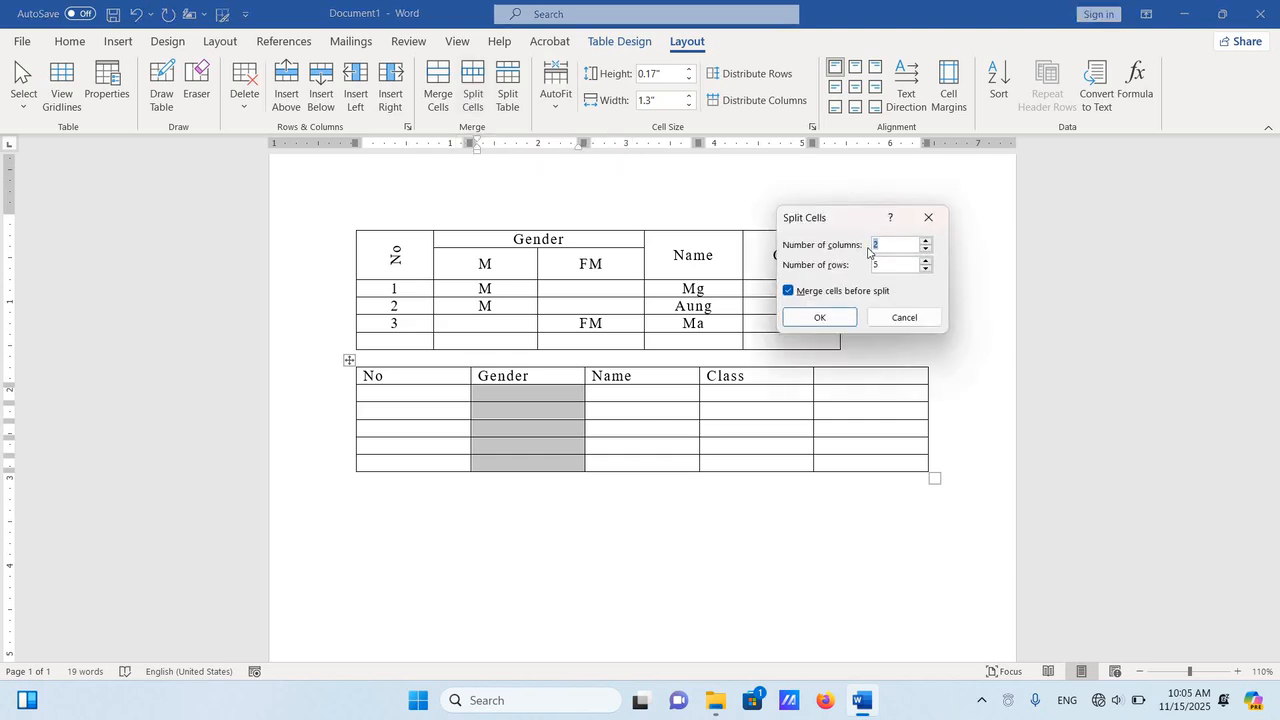
pyautogui.moveTo(830, 210); pyautogui.dragTo(800, 197)
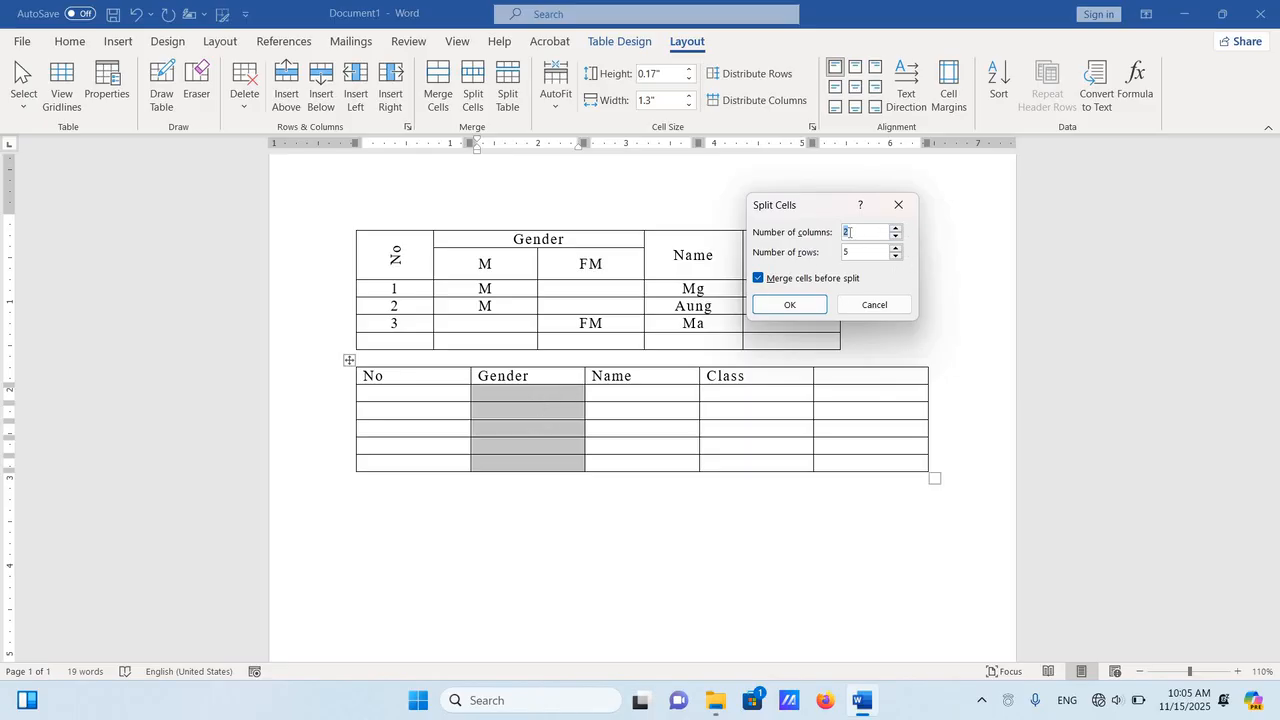
pyautogui.click(808, 303)
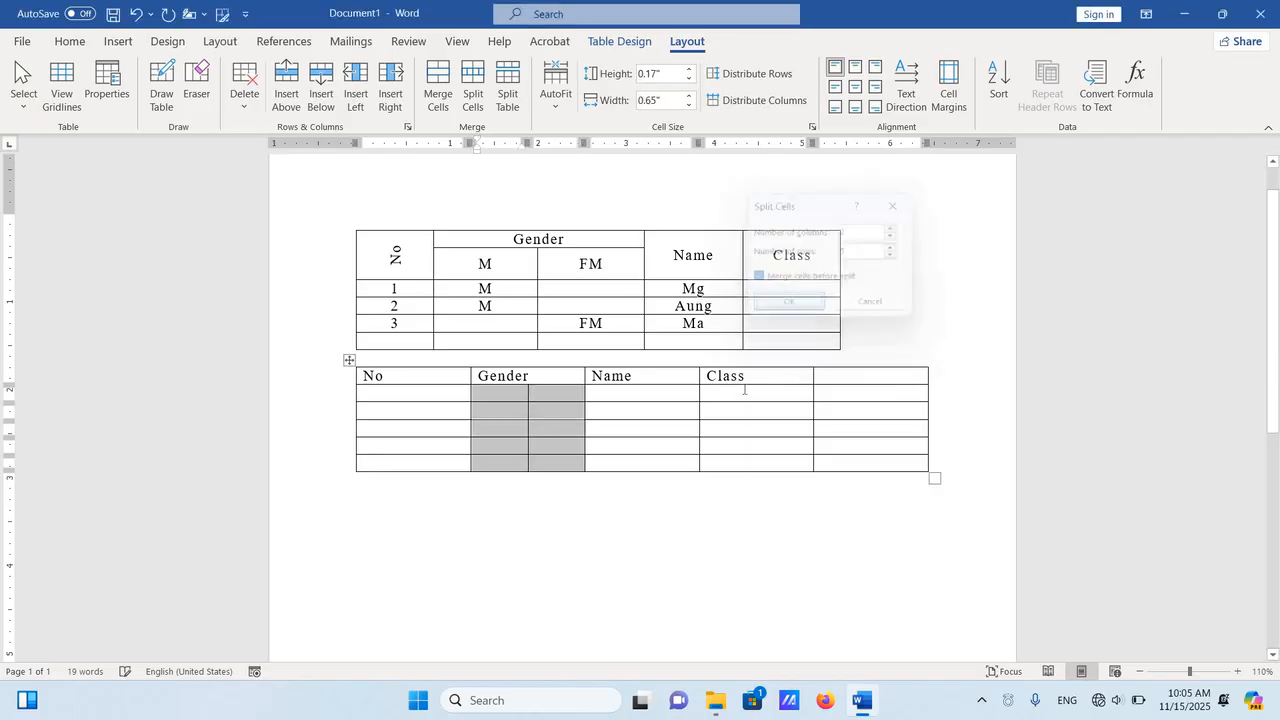
pyautogui.click(605, 603)
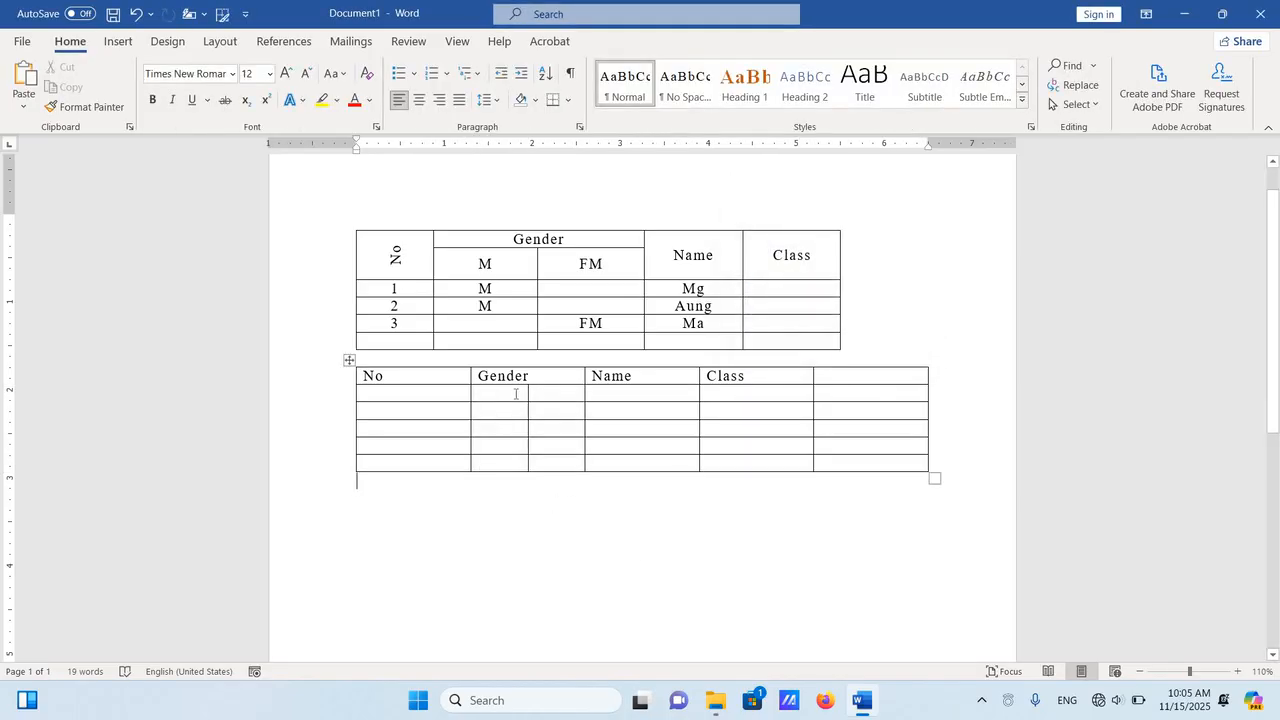
# Step: Enter the subheaders M and FM in the two split cells directly below the second table's Gender header
pyautogui.moveTo(548, 400)
pyautogui.mouseDown()
pyautogui.moveTo(558, 480)
pyautogui.moveTo(556, 453)
pyautogui.mouseUp()
pyautogui.click(534, 425)
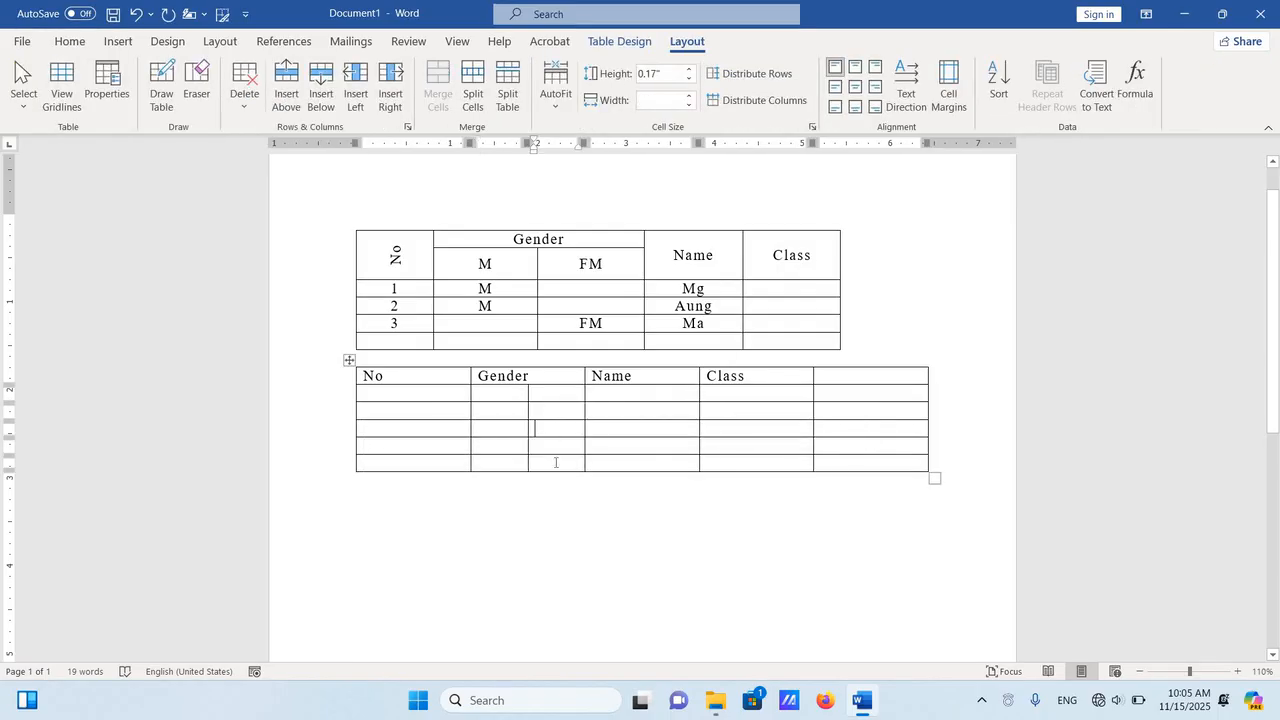
pyautogui.moveTo(503, 394); pyautogui.dragTo(537, 450)
pyautogui.click(508, 394)
pyautogui.write('M')
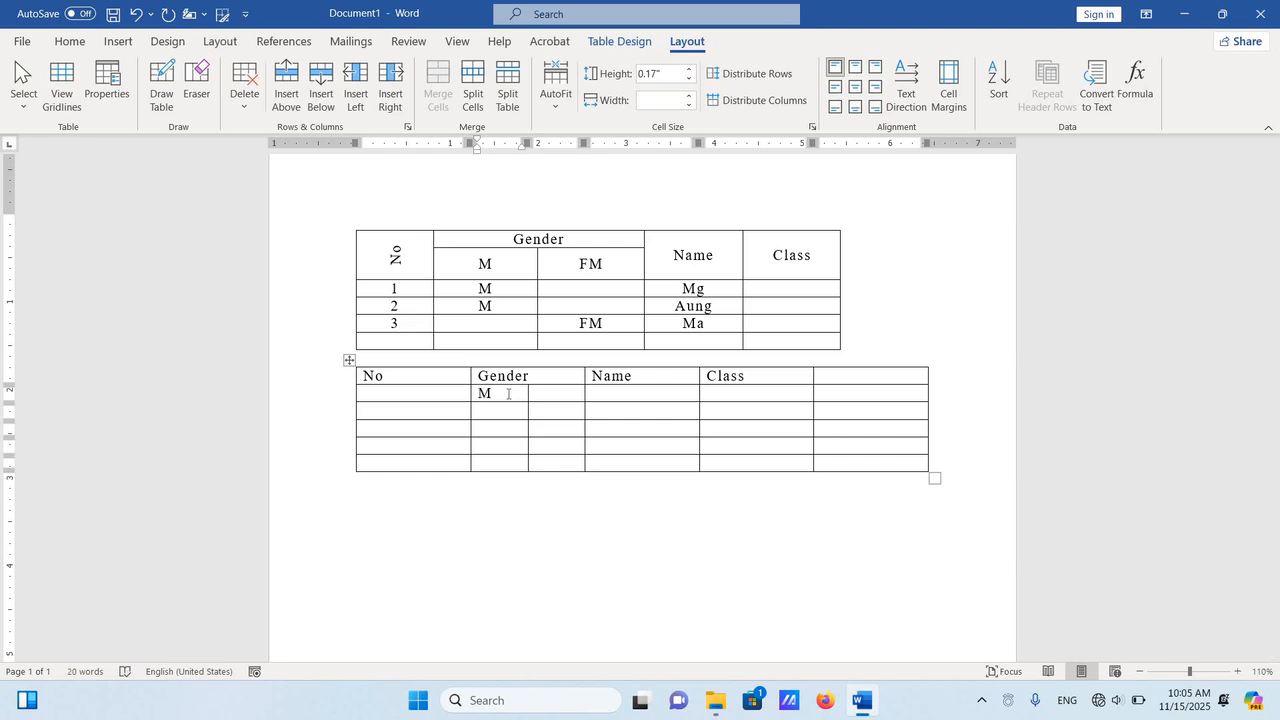
pyautogui.press('Tab')
pyautogui.write('FM')
pyautogui.press('BackSpace')
pyautogui.write('M')
pyautogui.moveTo(502, 395); pyautogui.dragTo(563, 466)
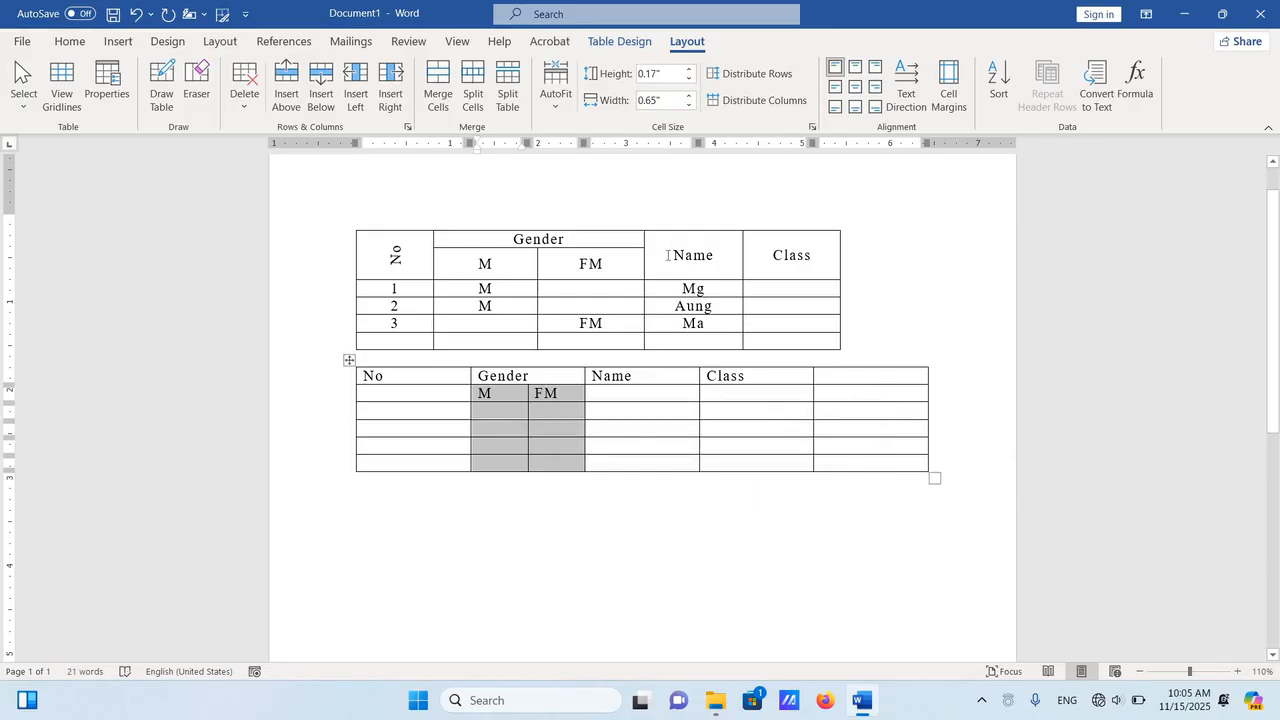
pyautogui.moveTo(674, 256); pyautogui.dragTo(761, 256)
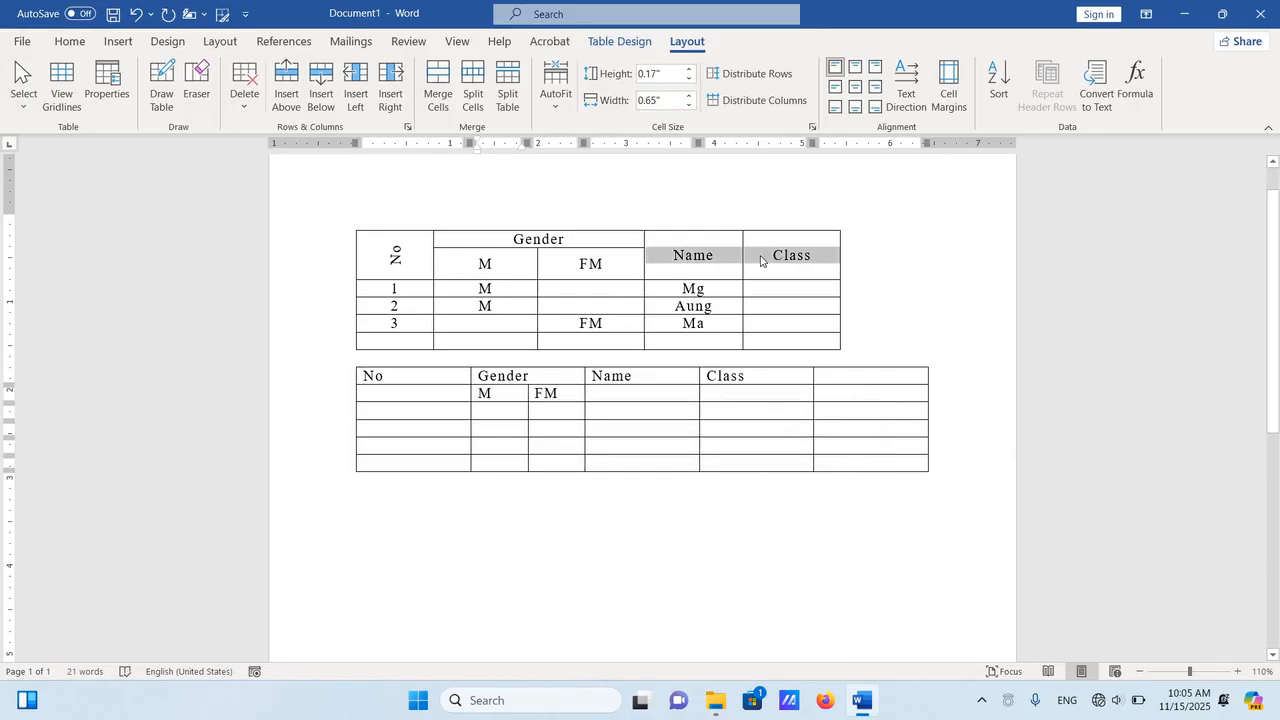